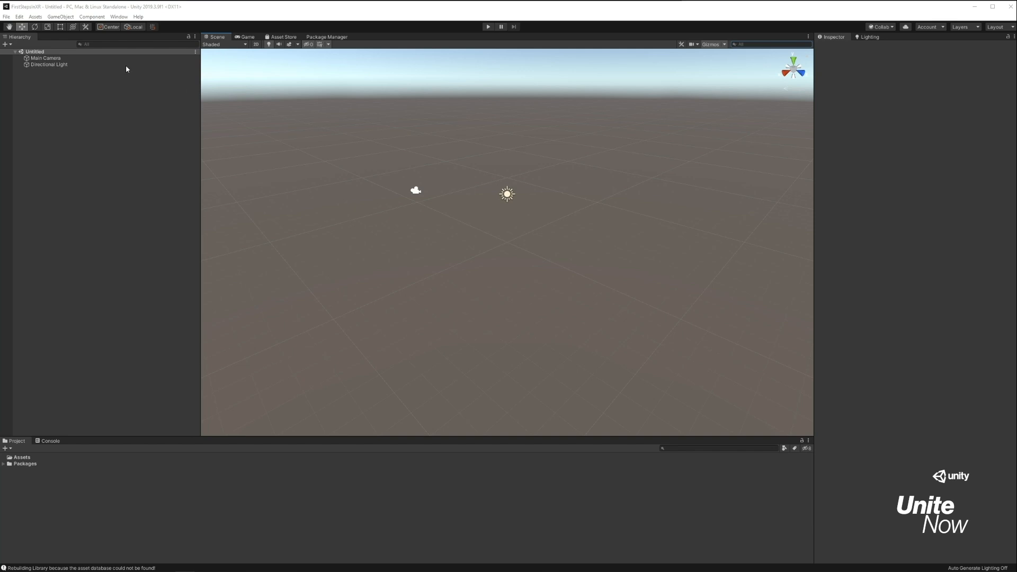
Show preview packages in the Package Manager and install XR Interaction Toolkit preview 0.9.4.
{"action": "left_click", "coordinate": [118, 17]}
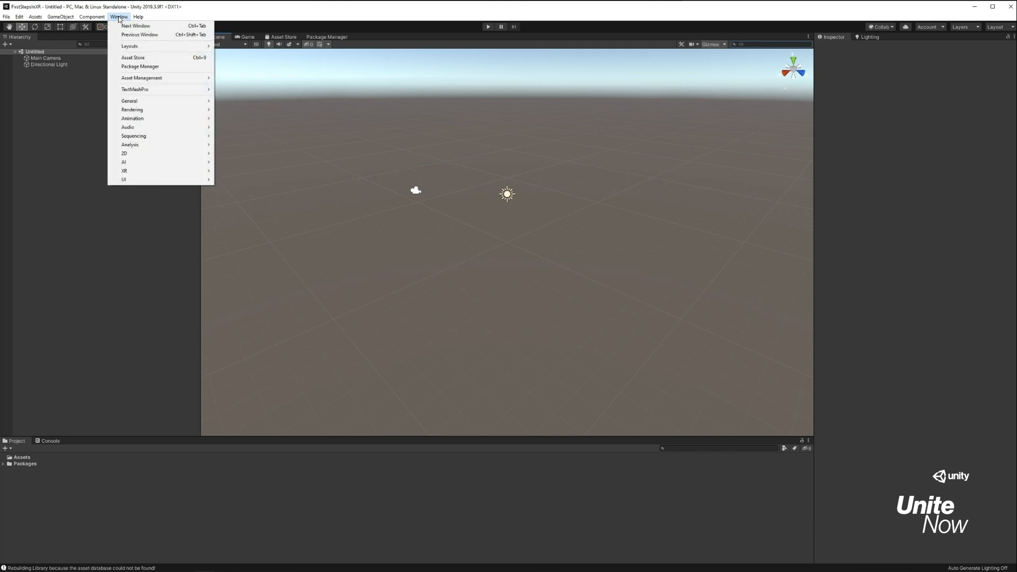
{"action": "left_click", "coordinate": [152, 67]}
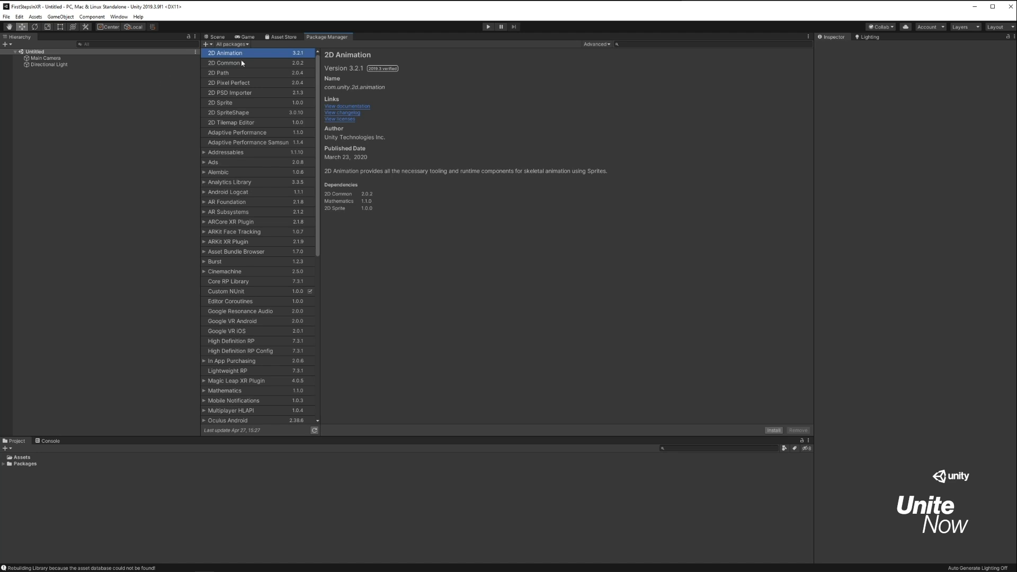
{"action": "left_click", "coordinate": [600, 45]}
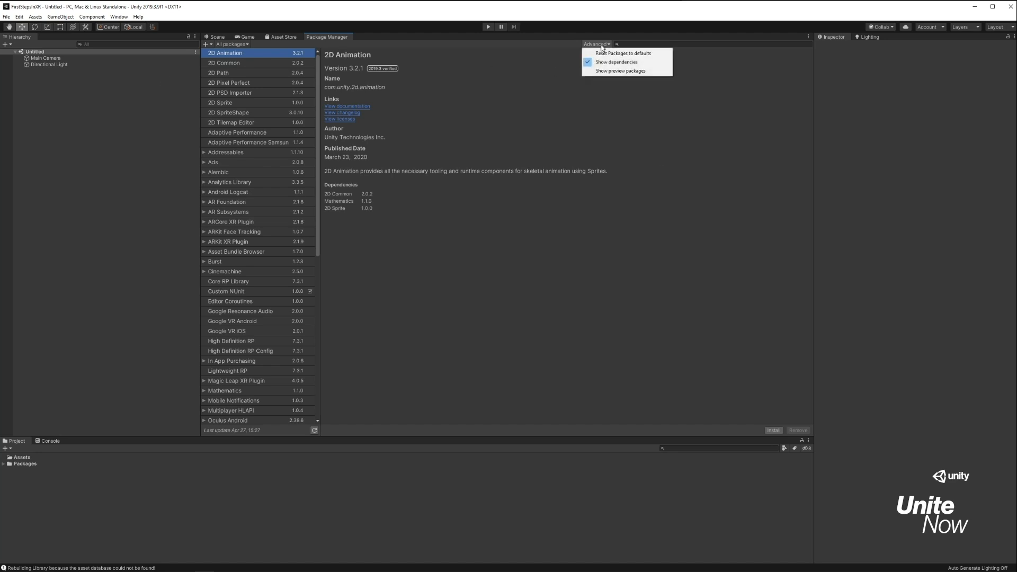
{"action": "left_click", "coordinate": [632, 71]}
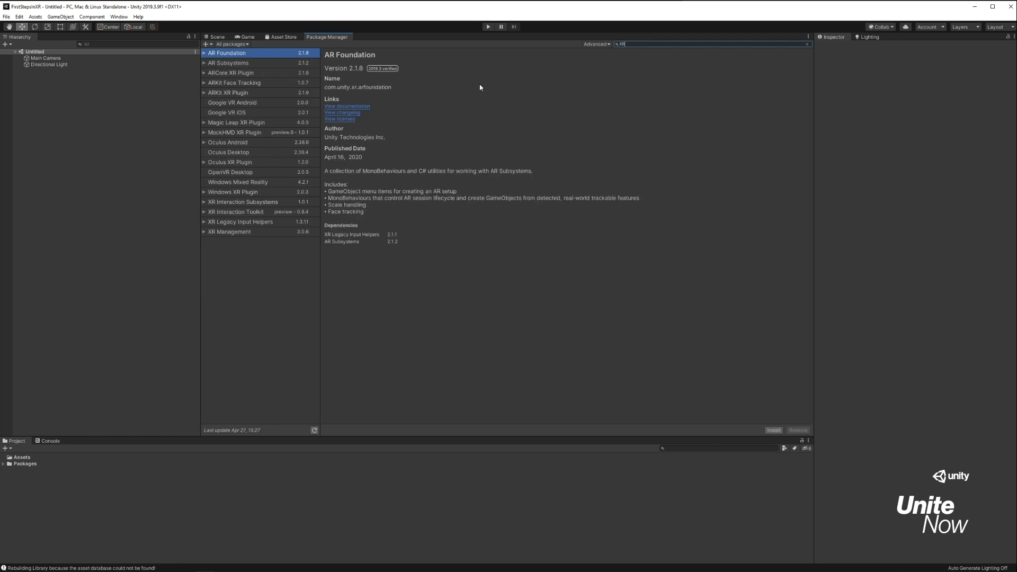
{"action": "left_click", "coordinate": [256, 212]}
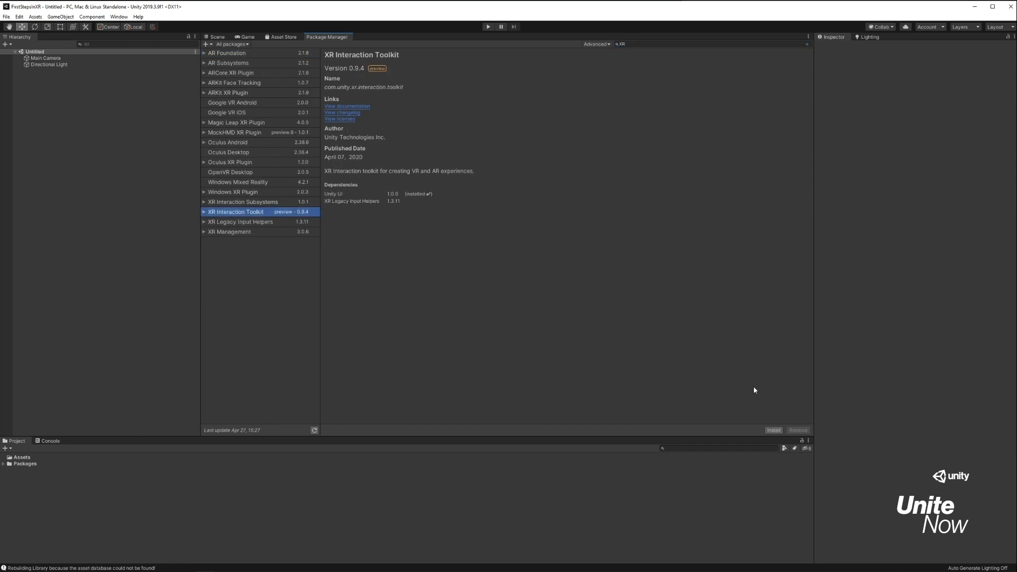
{"action": "left_click", "coordinate": [773, 430]}
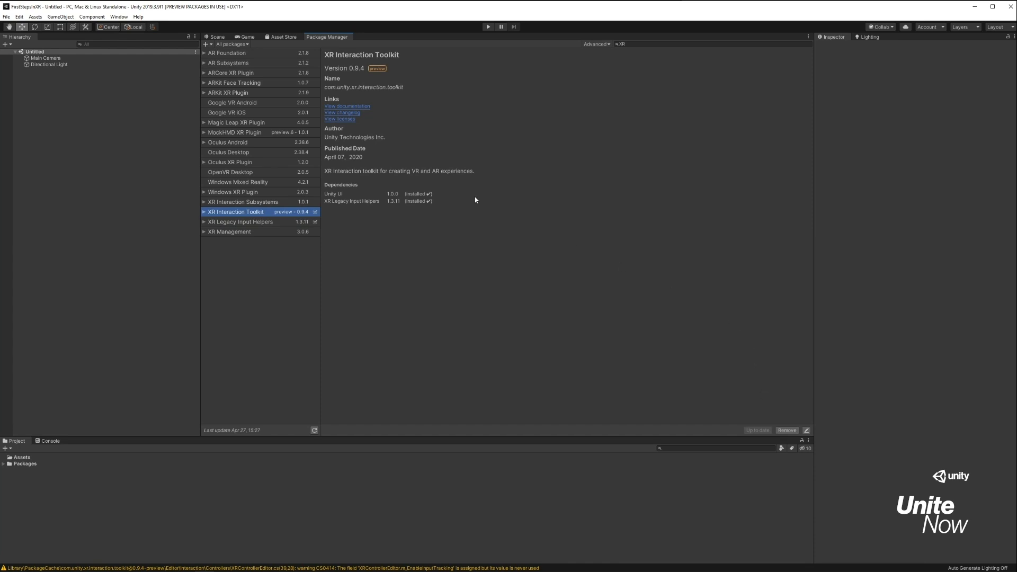
Add a Room-Scale XR Rig to the scene.
{"action": "left_click", "coordinate": [214, 37]}
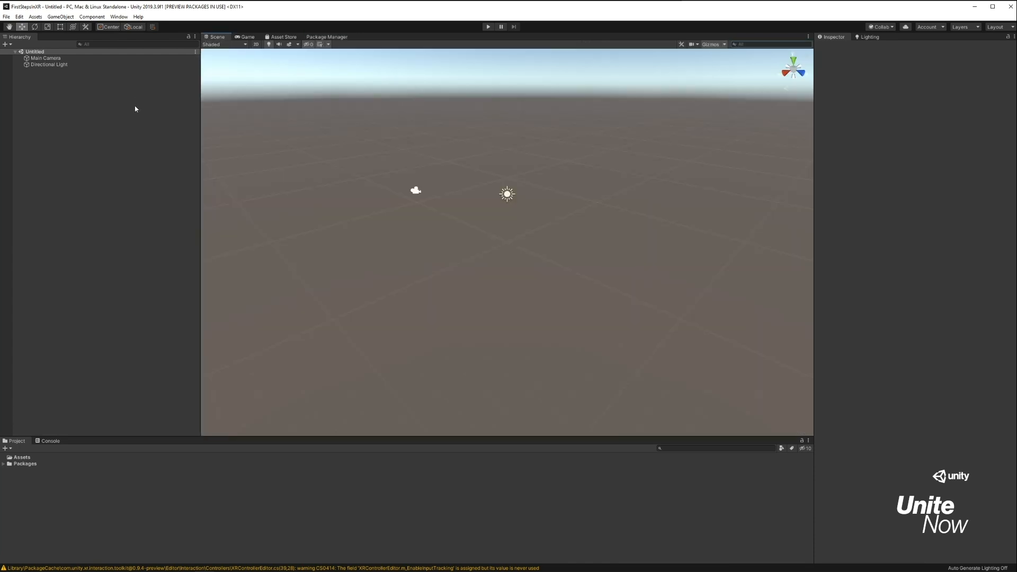
{"action": "right_click", "coordinate": [77, 129]}
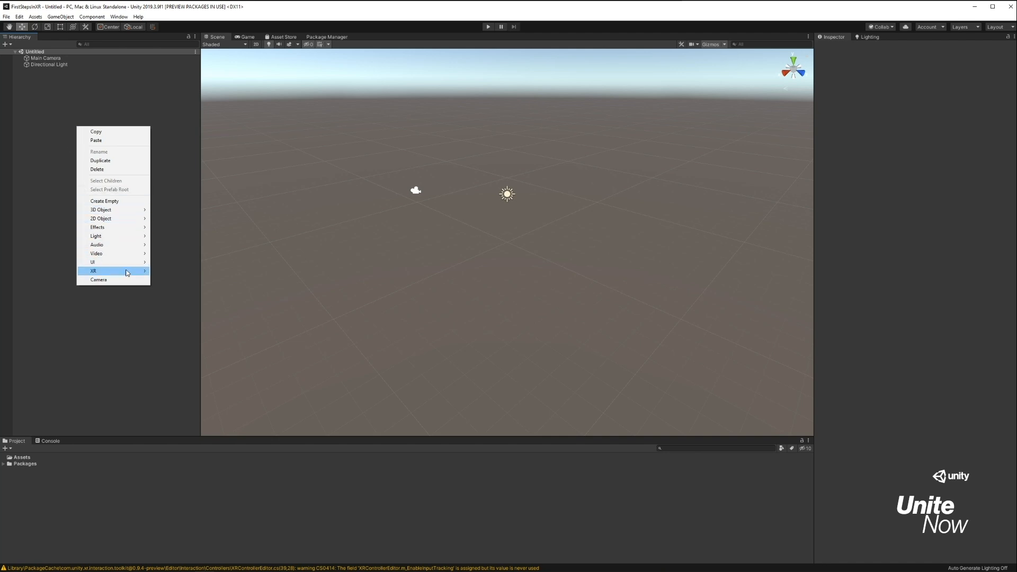
{"action": "mouse_move", "coordinate": [127, 275]}
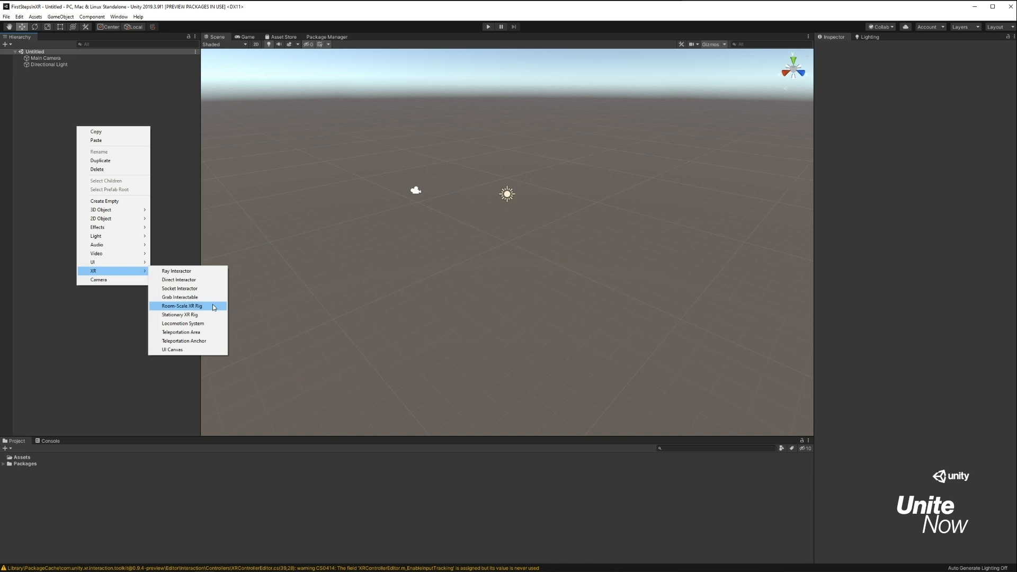
{"action": "left_click", "coordinate": [213, 306]}
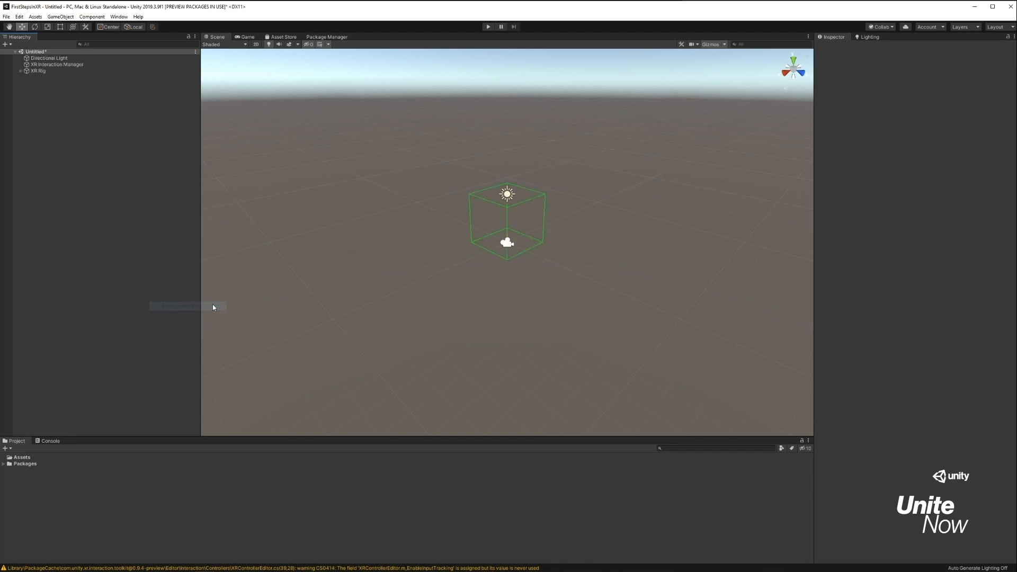
Inspect the components of the XR Rig and XR Interaction Manager, including the rig's Tracking Origin Mode options.
{"action": "left_click", "coordinate": [62, 71]}
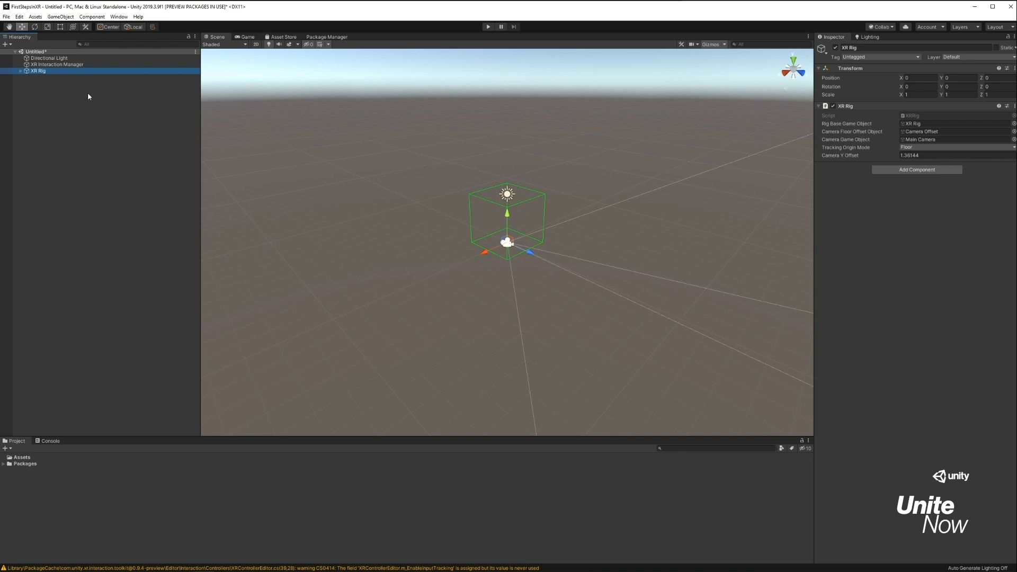
{"action": "left_click", "coordinate": [72, 65]}
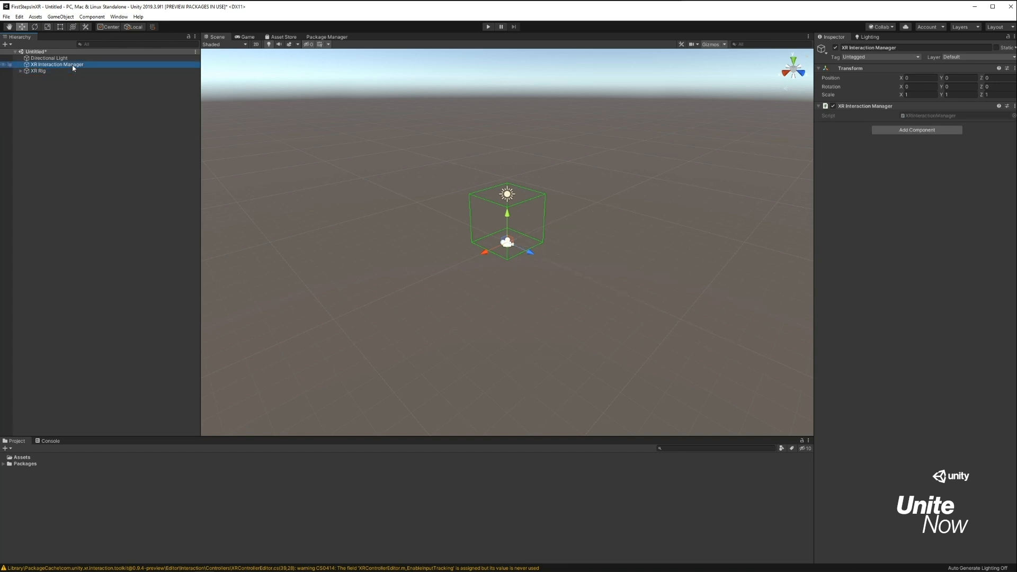
{"action": "left_click", "coordinate": [61, 73]}
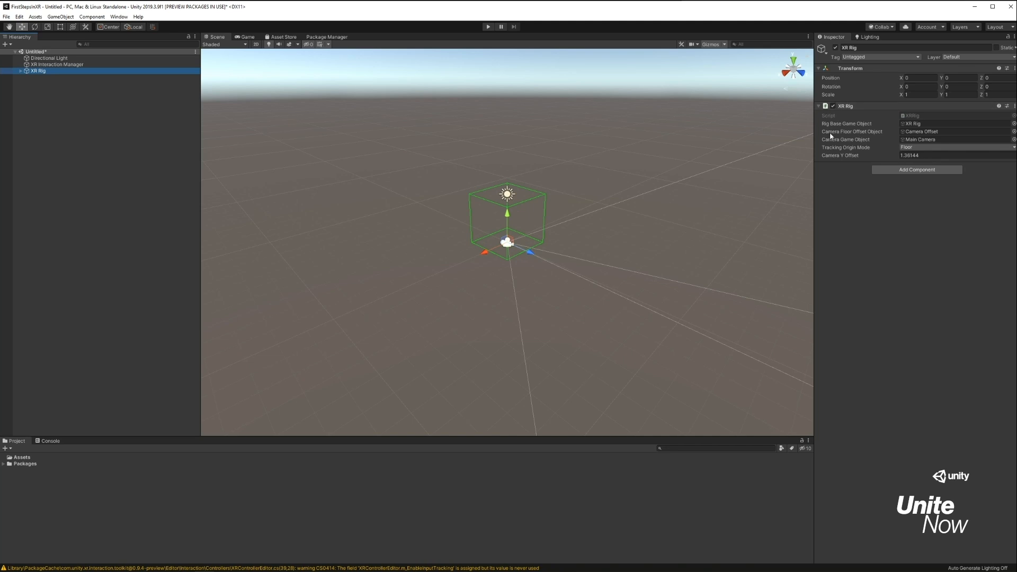
{"action": "left_click", "coordinate": [928, 148]}
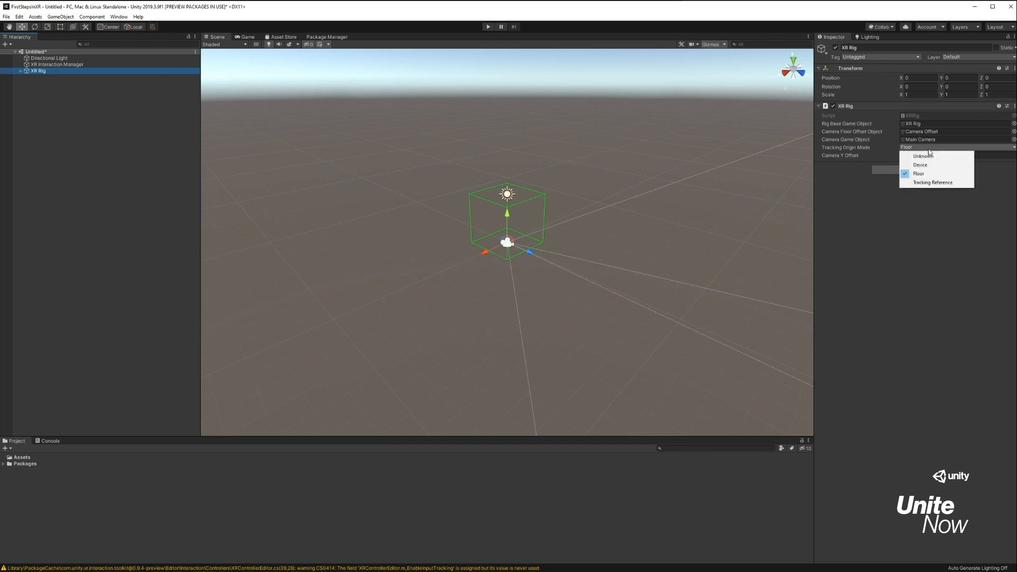
{"action": "left_click", "coordinate": [853, 199]}
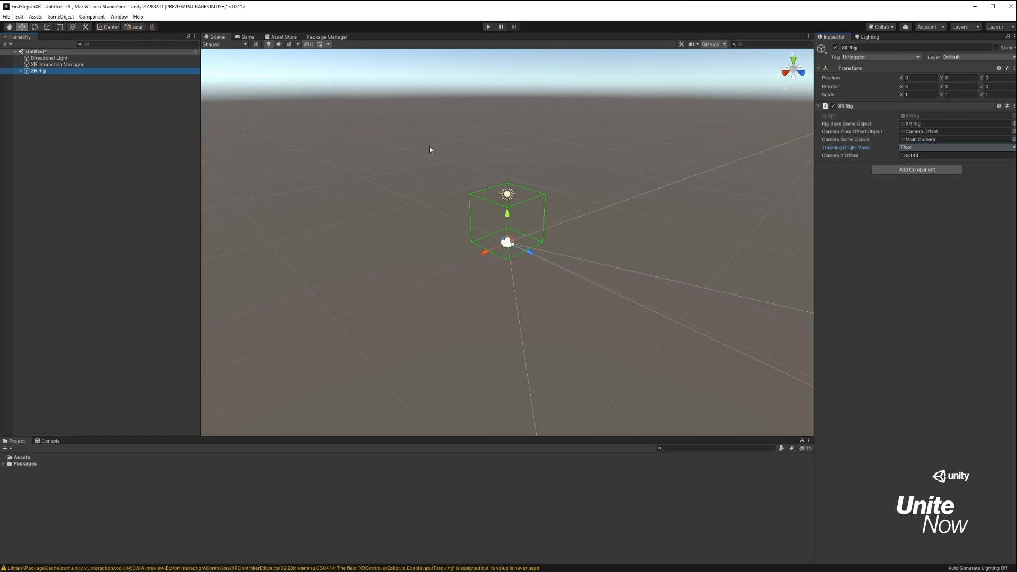
Expand the XR Rig and examine the components on its Camera Offset, Main Camera and both hand controllers.
{"action": "left_click", "coordinate": [20, 71]}
{"action": "left_click", "coordinate": [26, 78]}
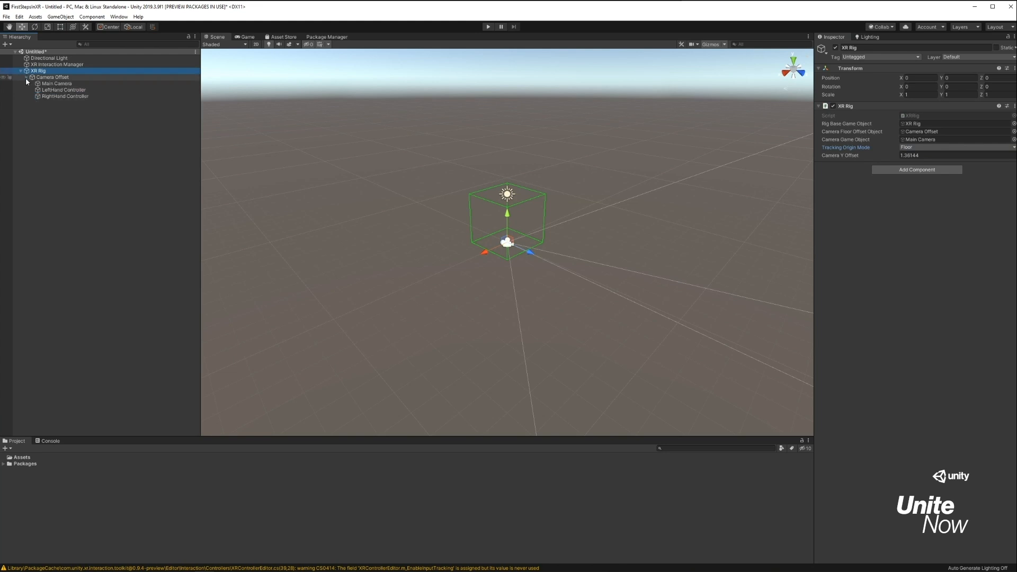
{"action": "left_click", "coordinate": [69, 79]}
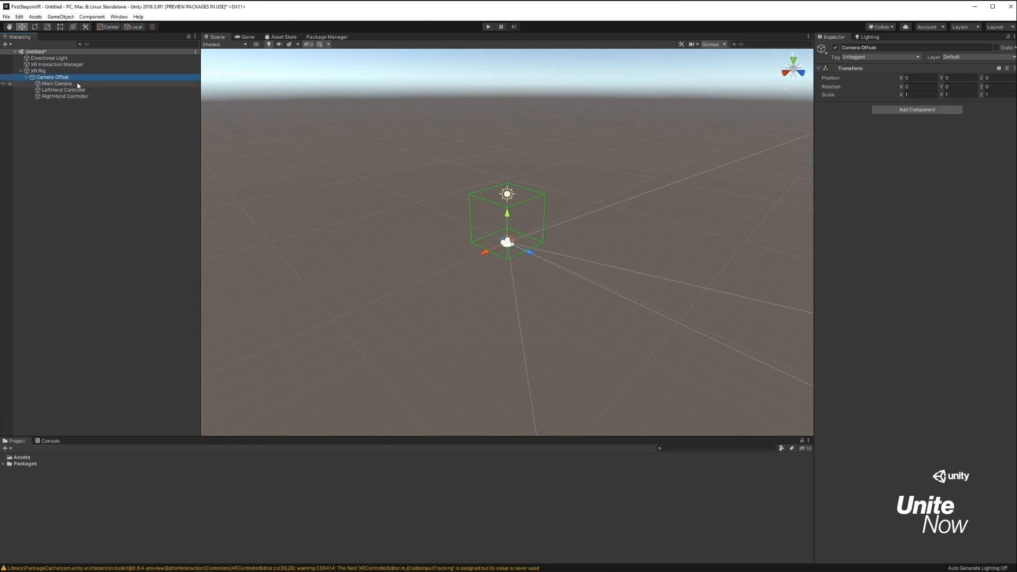
{"action": "left_click", "coordinate": [78, 84]}
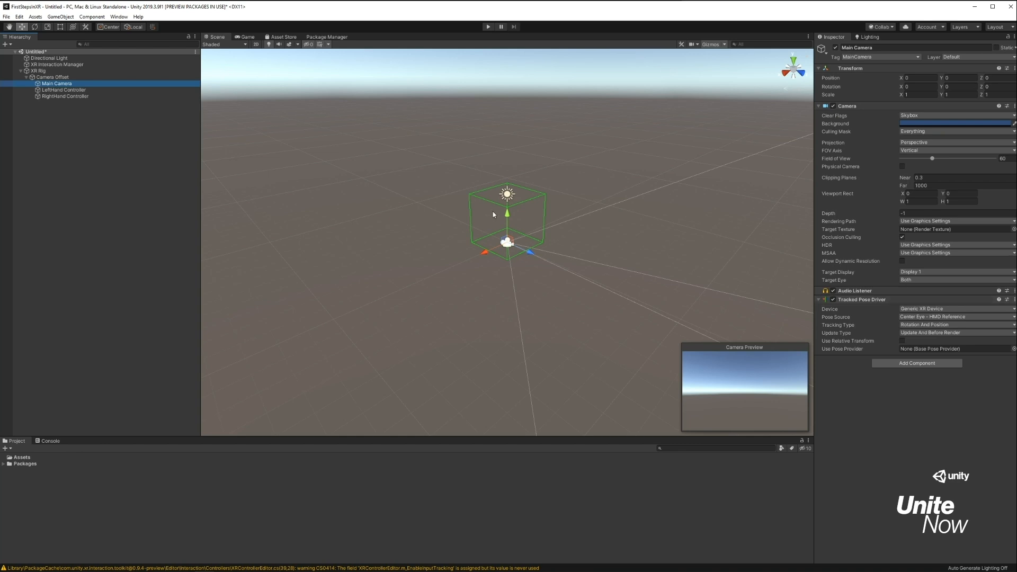
{"action": "left_click", "coordinate": [82, 90]}
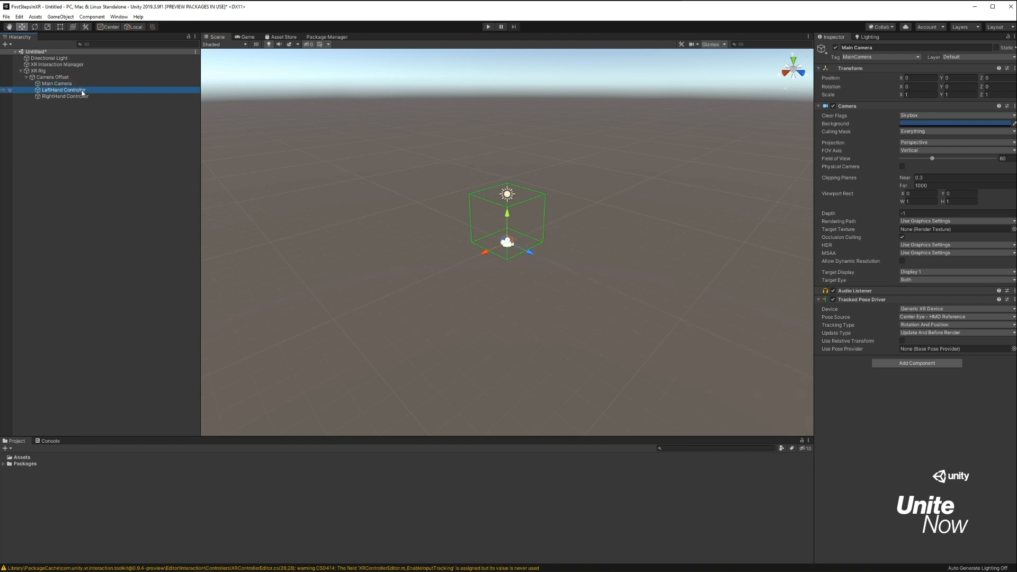
{"action": "left_click", "coordinate": [84, 96]}
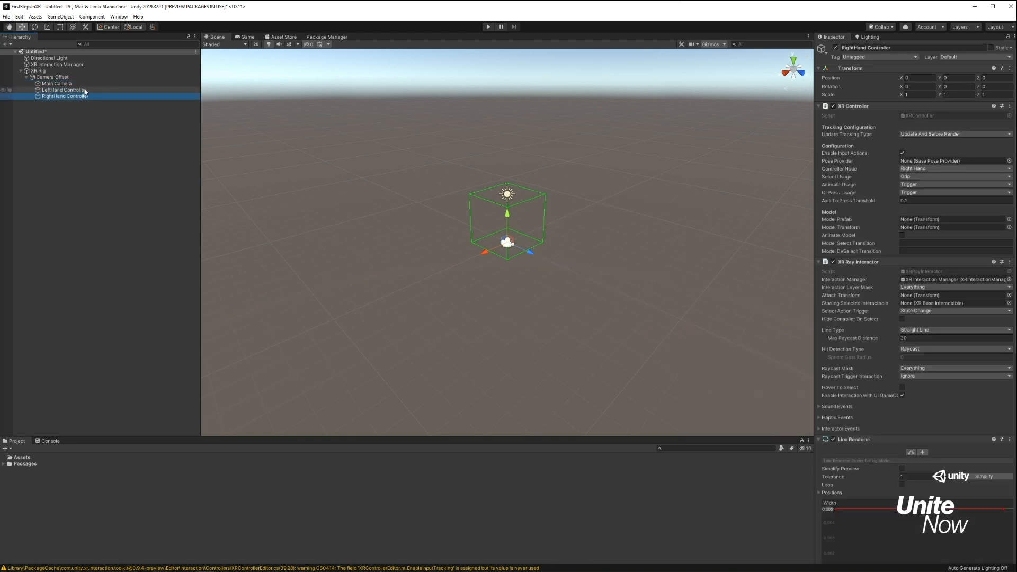
{"action": "left_click", "coordinate": [85, 90]}
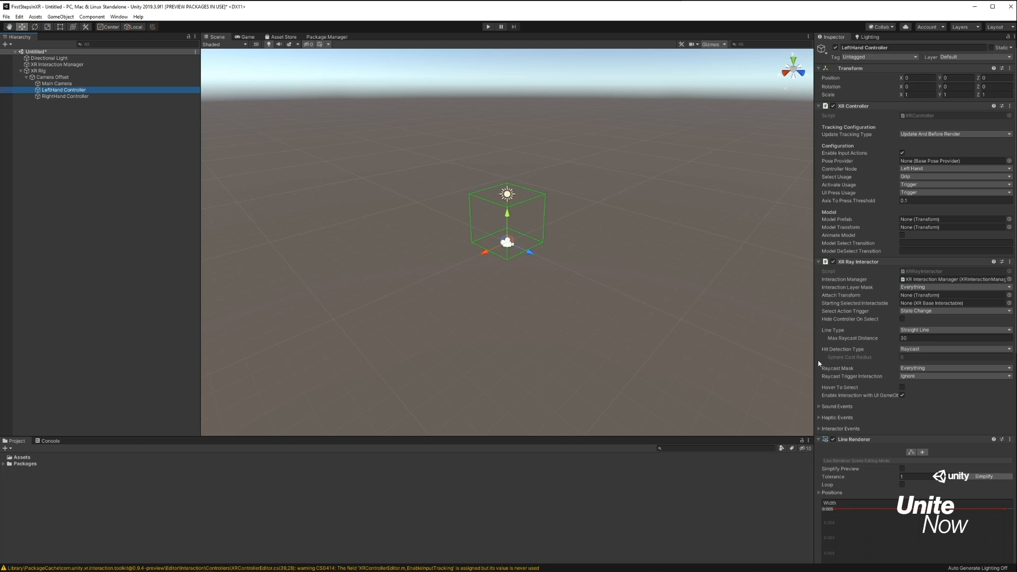
{"action": "scroll", "coordinate": [818, 364], "scroll_direction": "down", "scroll_amount": 10}
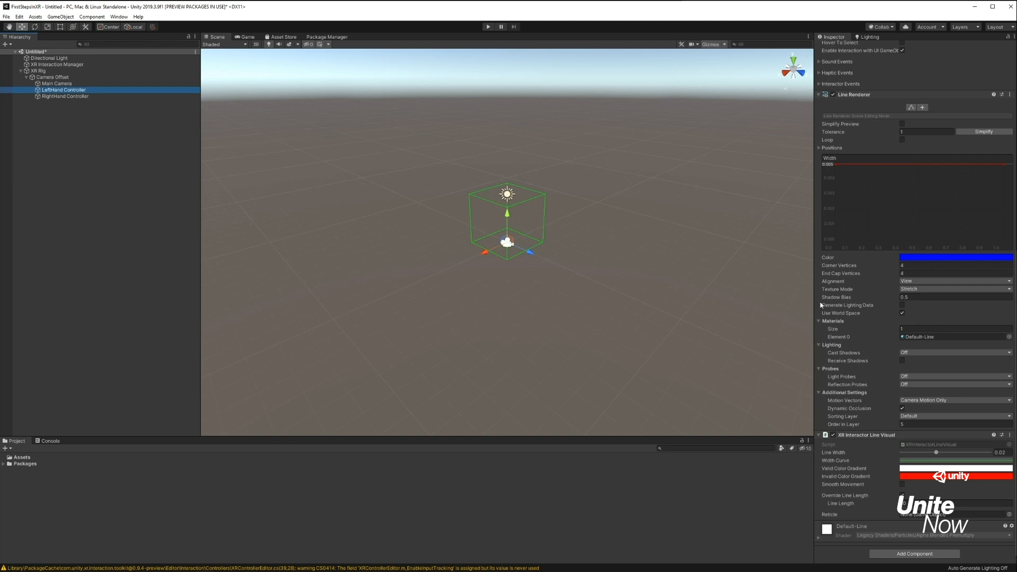
{"action": "scroll", "coordinate": [820, 305], "scroll_direction": "up", "scroll_amount": 10}
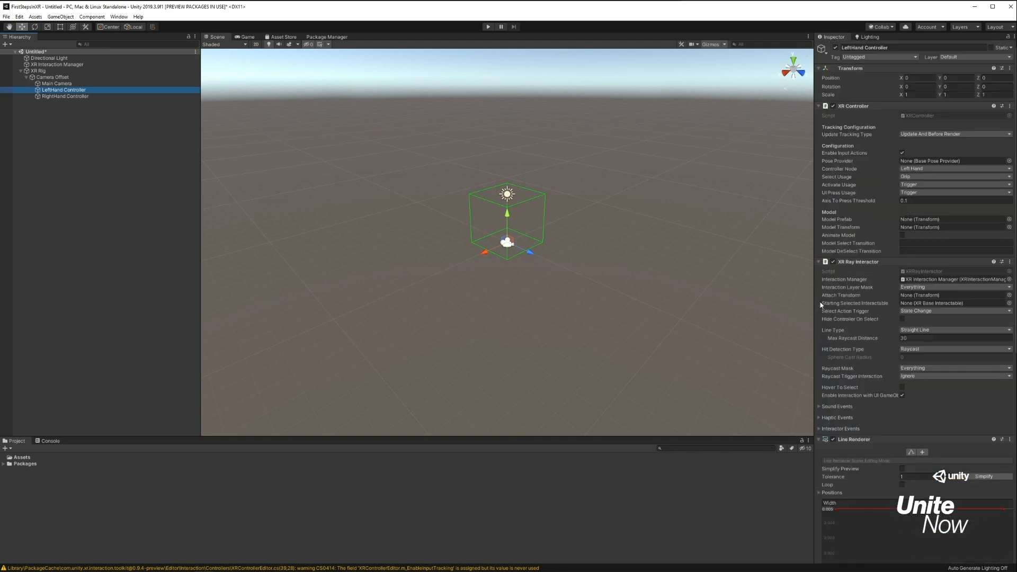
Add a 3D cube at the scene's root level and set its Y position to -0.5.
{"action": "right_click", "coordinate": [108, 220]}
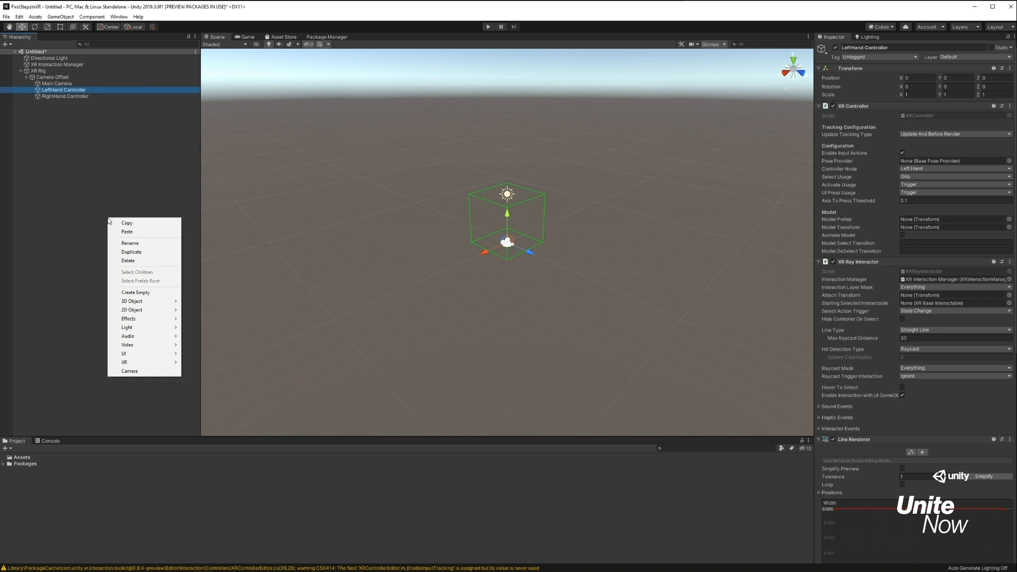
{"action": "mouse_move", "coordinate": [172, 302]}
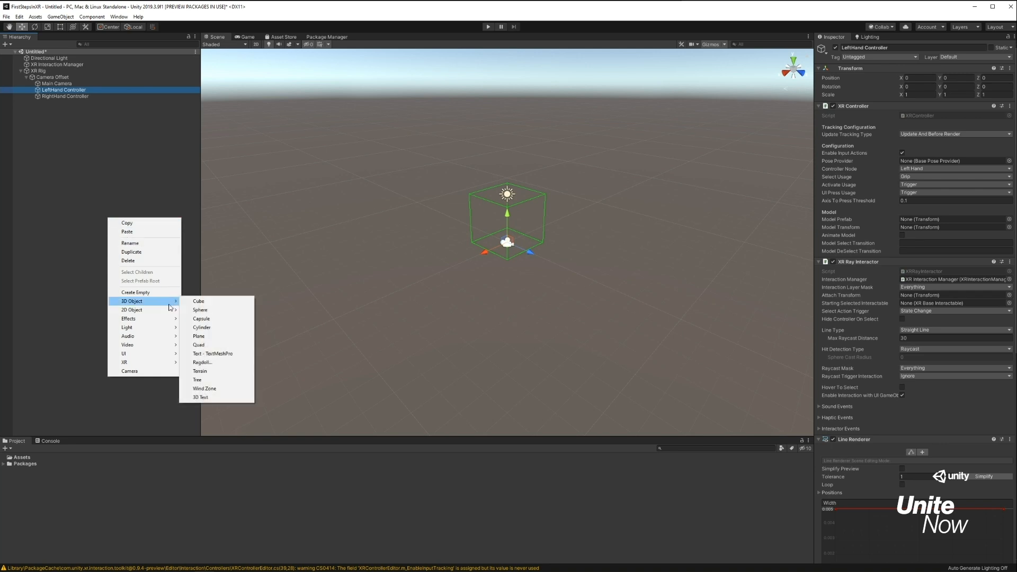
{"action": "left_click", "coordinate": [207, 302]}
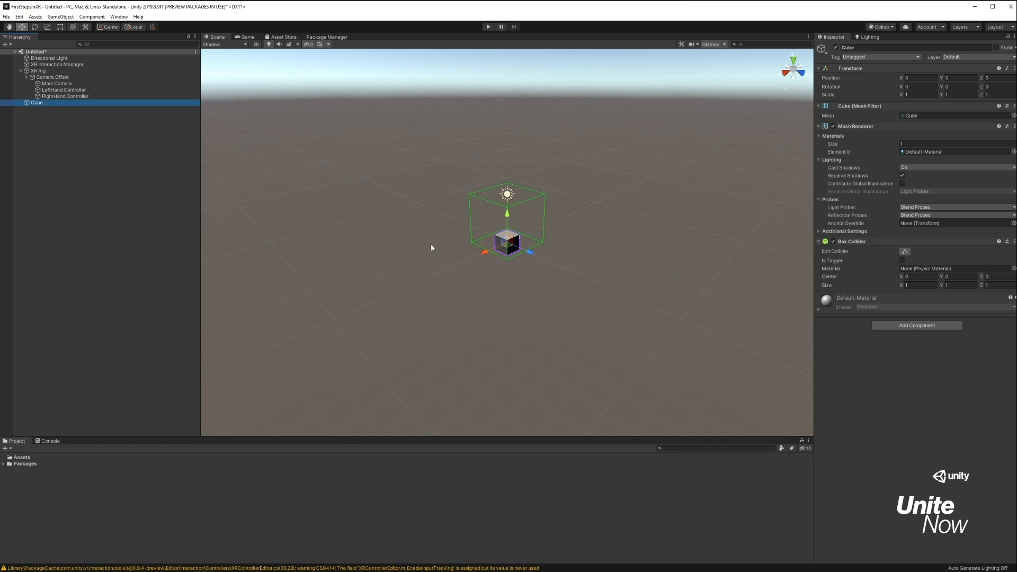
{"action": "left_click_drag", "start_coordinate": [426, 261], "coordinate": [546, 220], "text": "alt"}
{"action": "scroll", "coordinate": [493, 224], "scroll_direction": "up", "scroll_amount": 5}
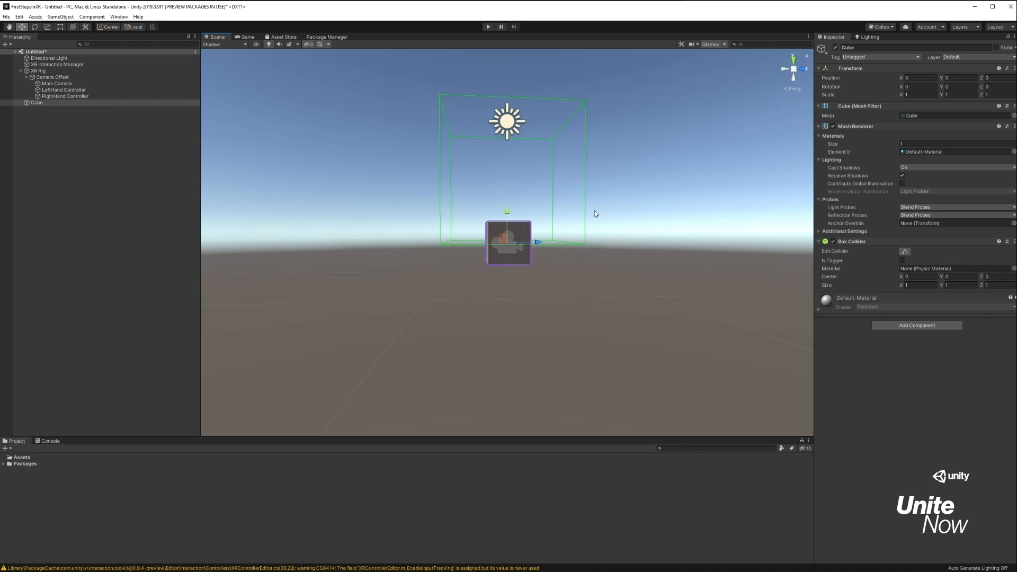
{"action": "left_click_drag", "start_coordinate": [399, 220], "coordinate": [351, 209], "text": "alt"}
{"action": "left_click", "coordinate": [961, 80]}
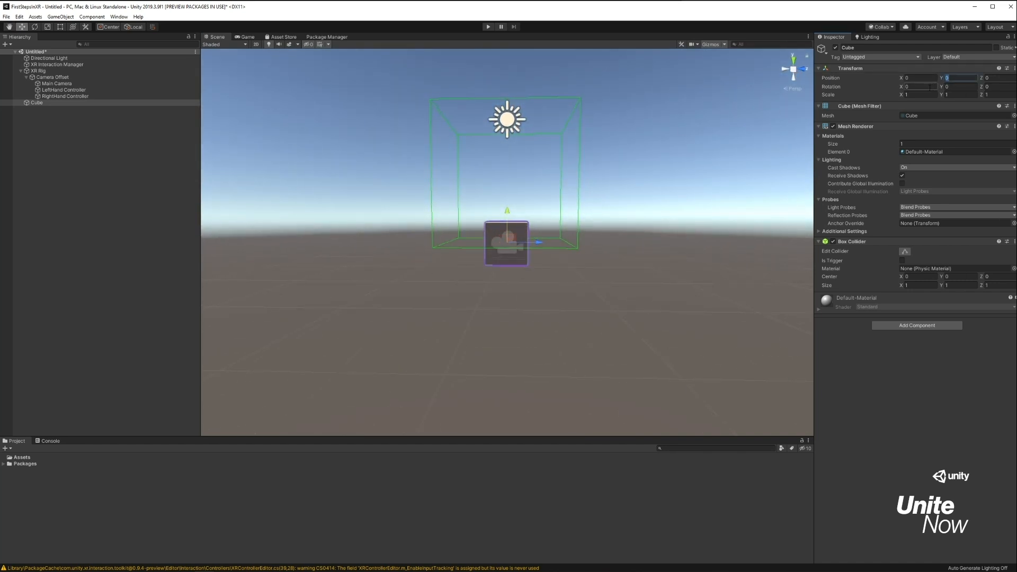
{"action": "type", "text": "-0.5"}
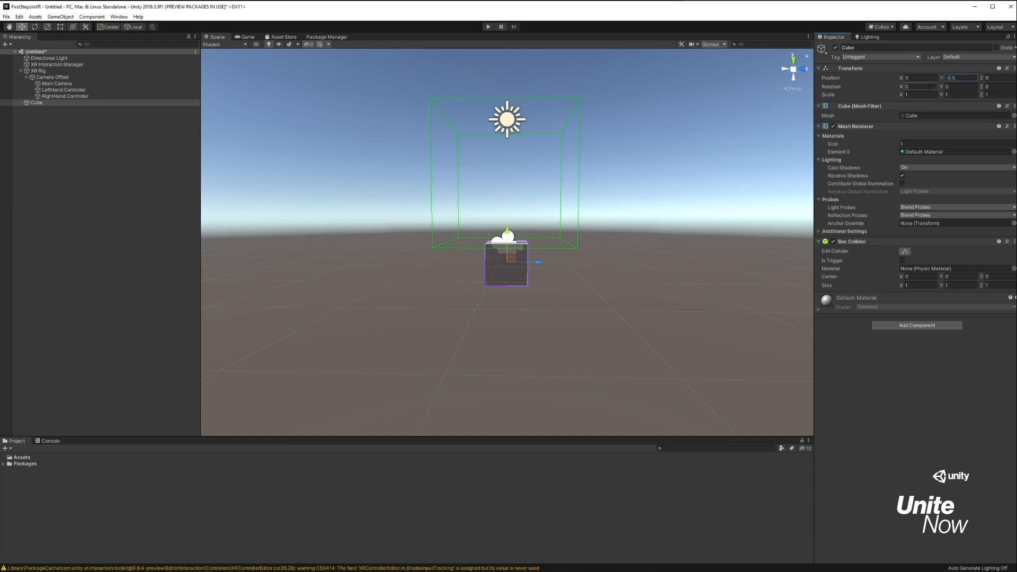
Scale the cube to 20 on X and 20 on Z to form a floor.
{"action": "left_click_drag", "start_coordinate": [651, 222], "coordinate": [565, 268], "text": "alt"}
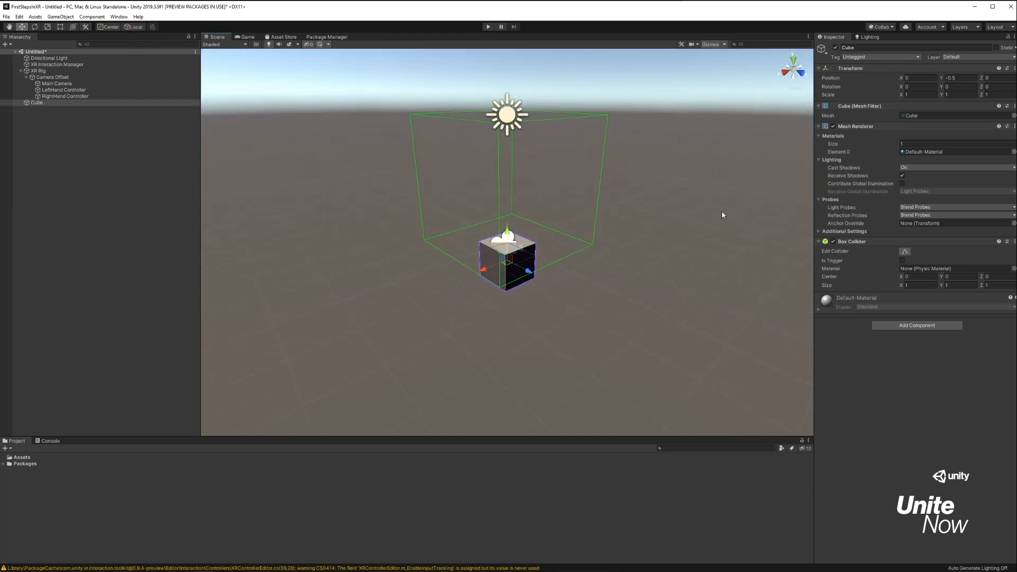
{"action": "left_click", "coordinate": [924, 95]}
{"action": "type", "text": "20"}
{"action": "key", "text": "Tab"}
{"action": "key", "text": "Tab"}
{"action": "type", "text": "20"}
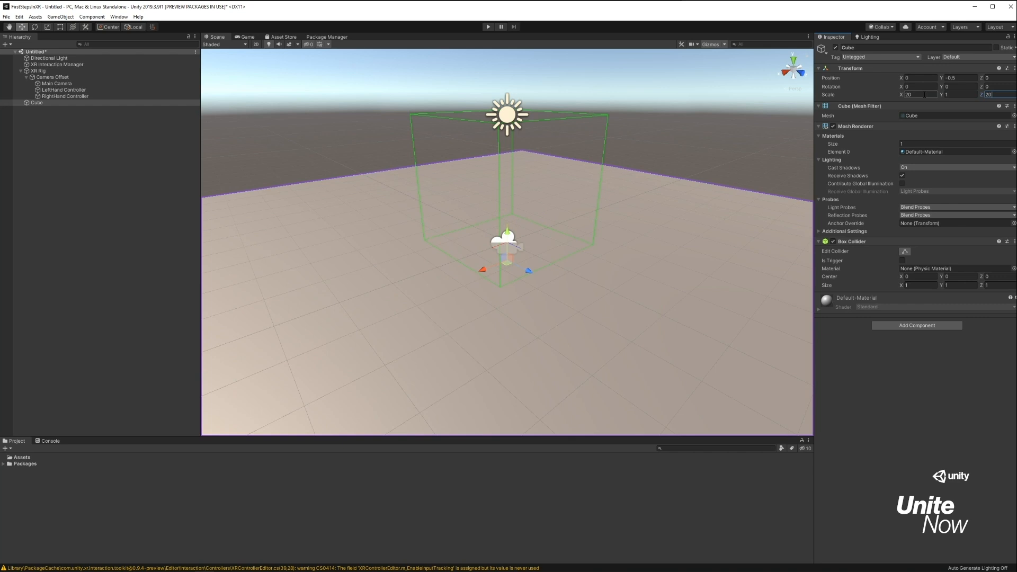
{"action": "scroll", "coordinate": [548, 173], "scroll_direction": "down", "scroll_amount": 6}
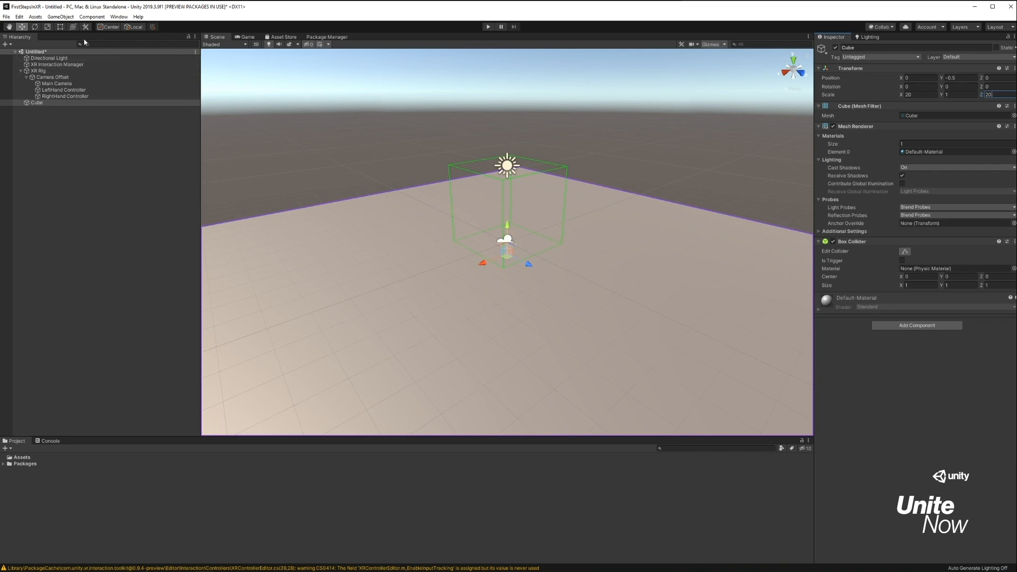
Save the scene as DemoScene in the project's Assets folder.
{"action": "left_click", "coordinate": [7, 17]}
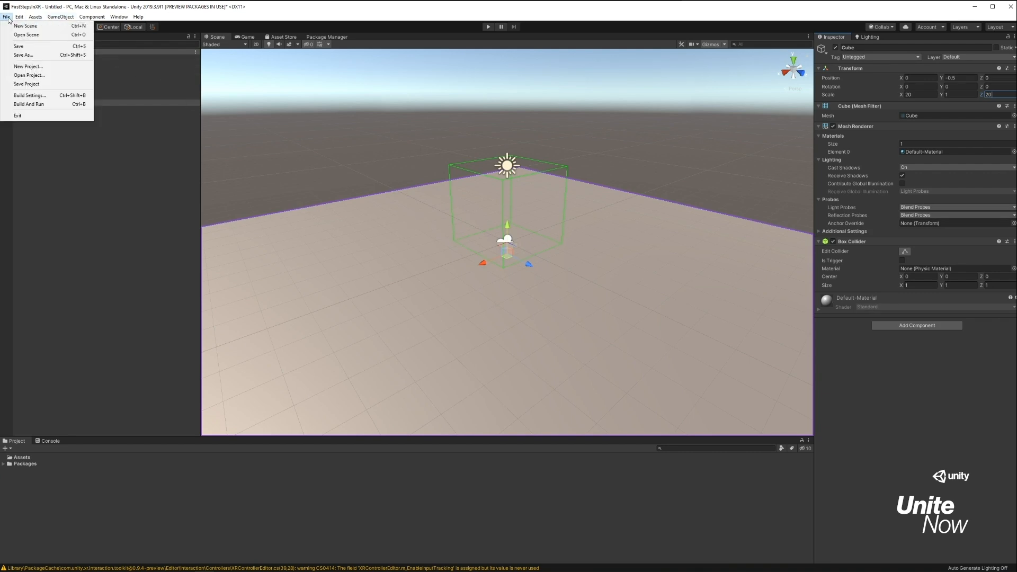
{"action": "left_click", "coordinate": [24, 55]}
{"action": "type", "text": "DemoScene"}
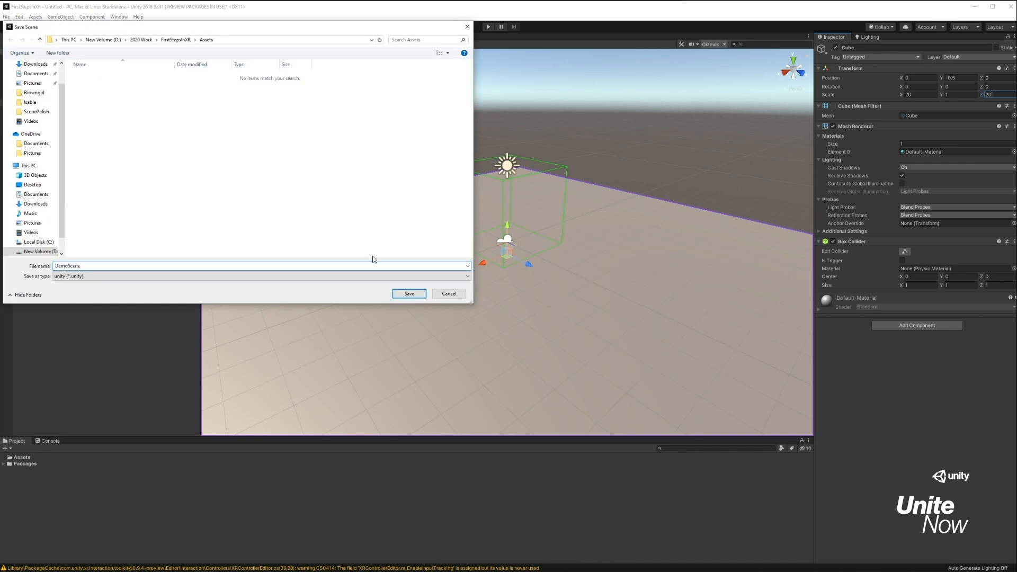
{"action": "left_click", "coordinate": [409, 293]}
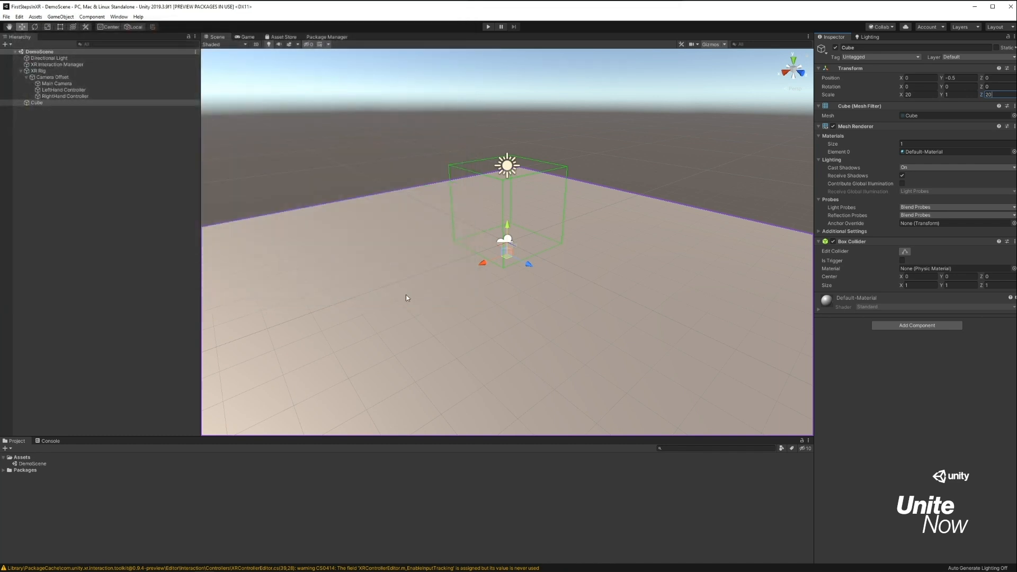
Generate the lighting for DemoScene.
{"action": "left_click", "coordinate": [869, 37]}
{"action": "left_click", "coordinate": [977, 525]}
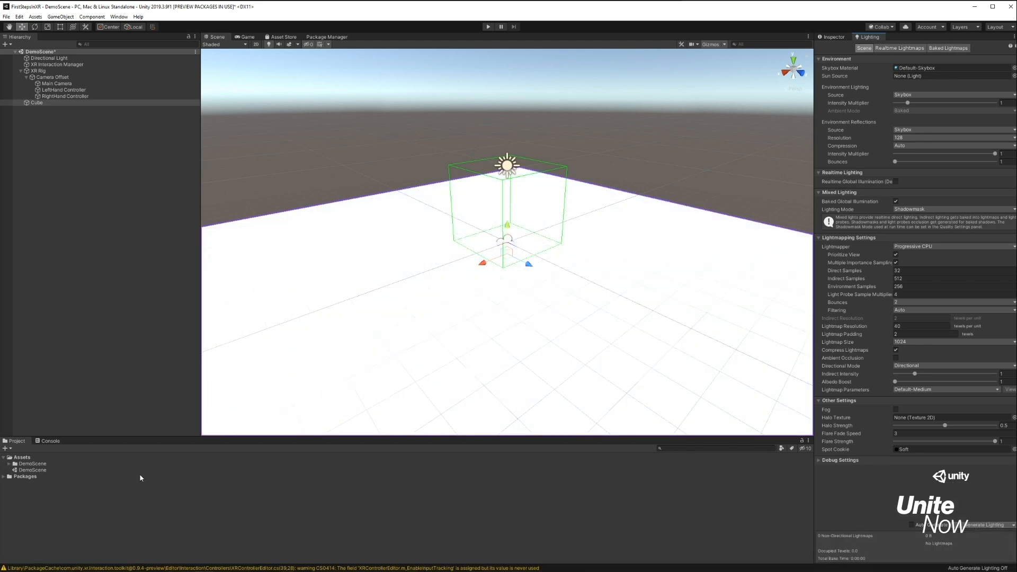
Create a material named FloorMat in the Assets folder and apply it to the floor cube.
{"action": "right_click", "coordinate": [104, 462]}
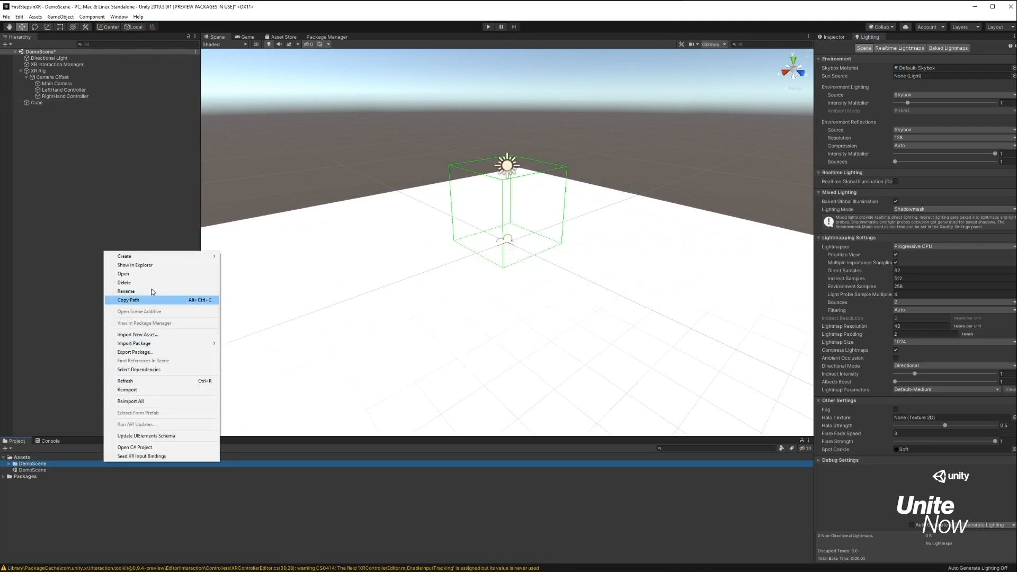
{"action": "mouse_move", "coordinate": [159, 256]}
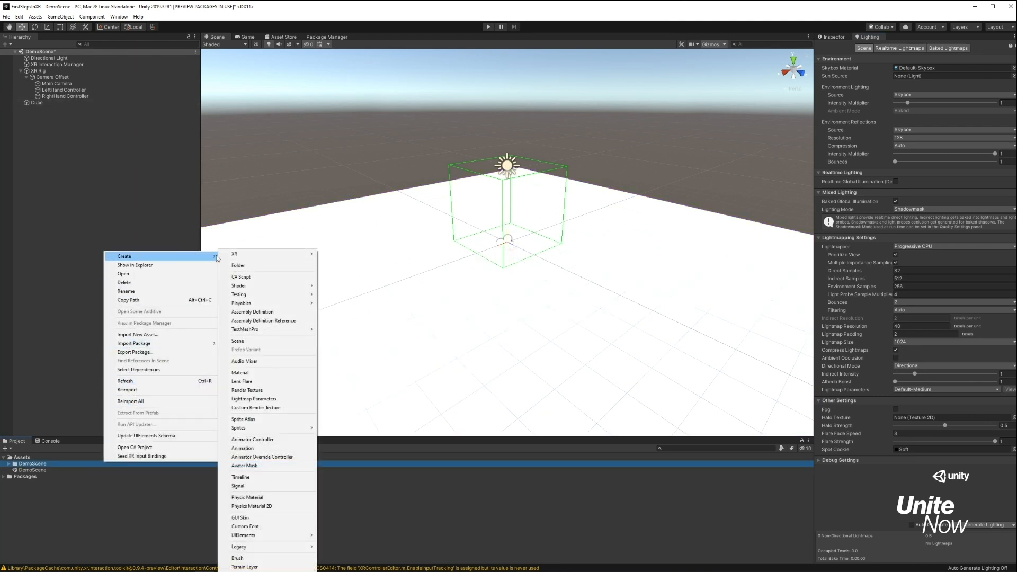
{"action": "left_click", "coordinate": [275, 373]}
{"action": "type", "text": "FloorMat"}
{"action": "key", "text": "Return"}
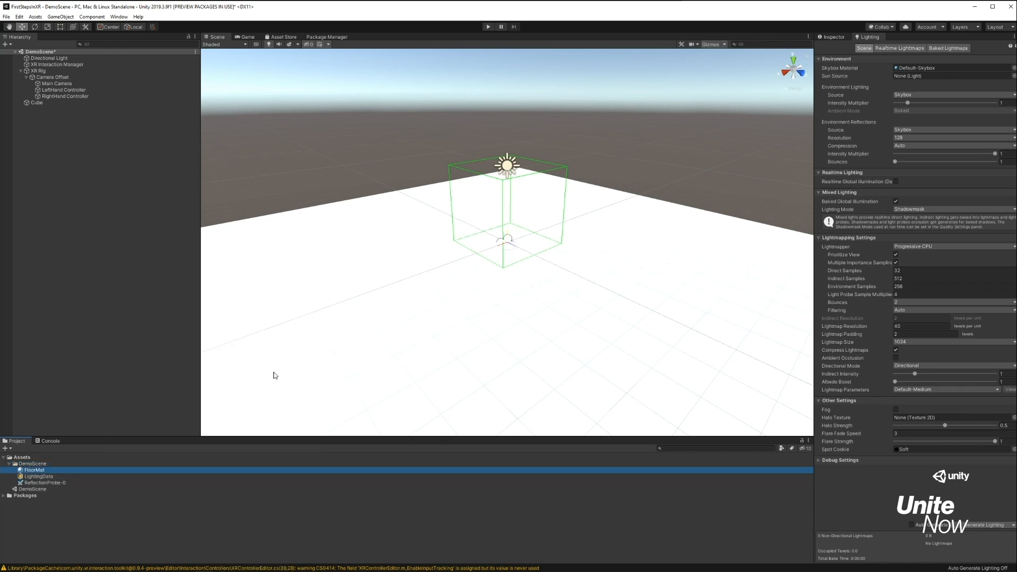
{"action": "left_click_drag", "start_coordinate": [33, 470], "coordinate": [491, 324]}
Set FloorMat's albedo colour to the blue swatch 3693FF and save the scene.
{"action": "left_click", "coordinate": [31, 489]}
{"action": "left_click", "coordinate": [833, 37]}
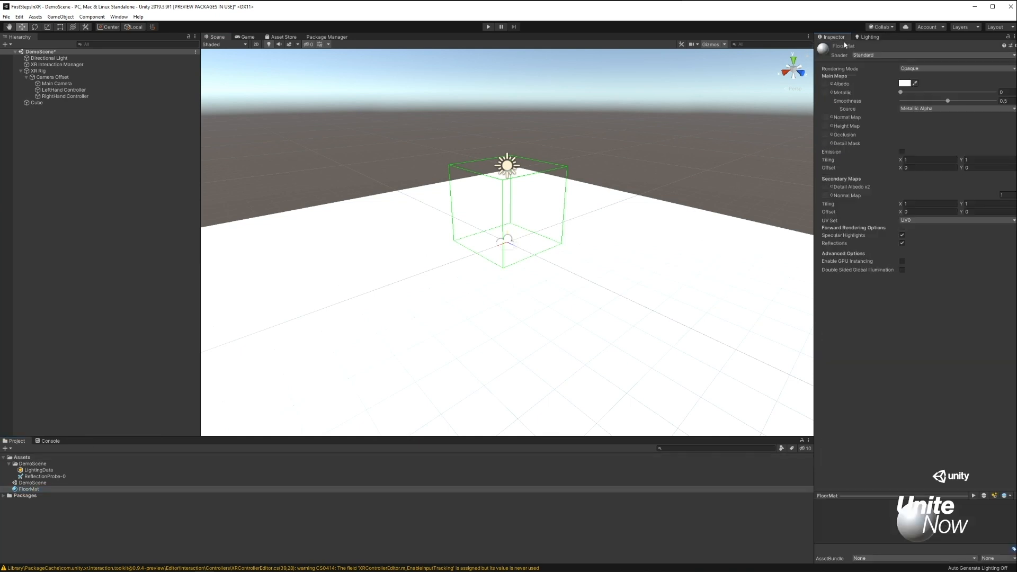
{"action": "left_click", "coordinate": [905, 83]}
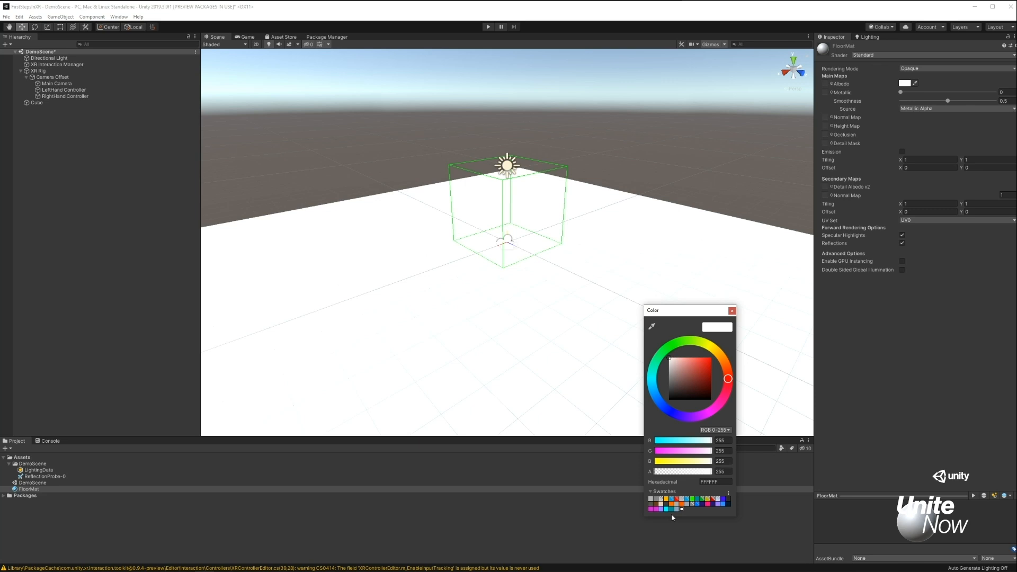
{"action": "left_click", "coordinate": [724, 504]}
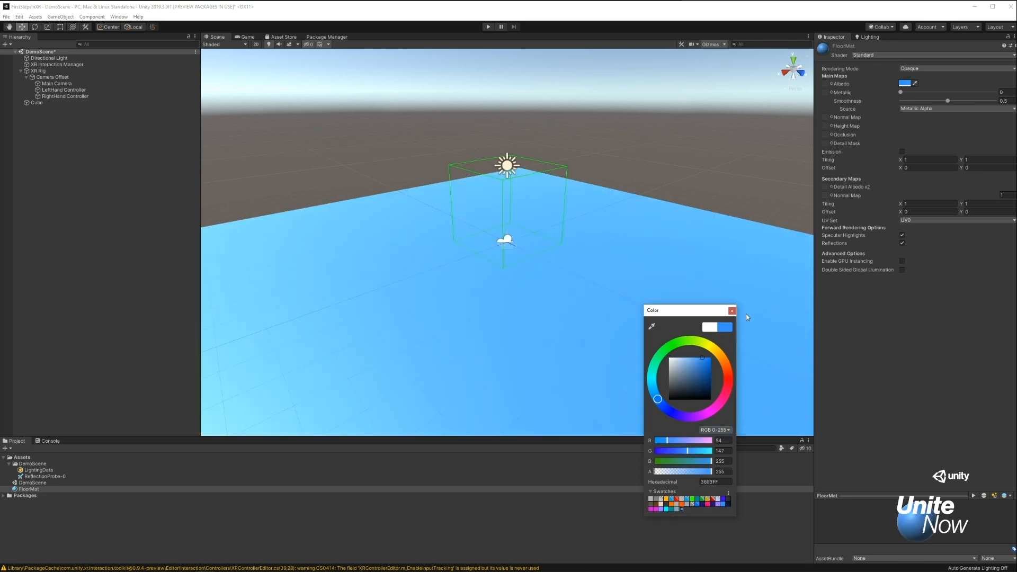
{"action": "left_click", "coordinate": [732, 311]}
{"action": "key", "text": "ctrl+s"}
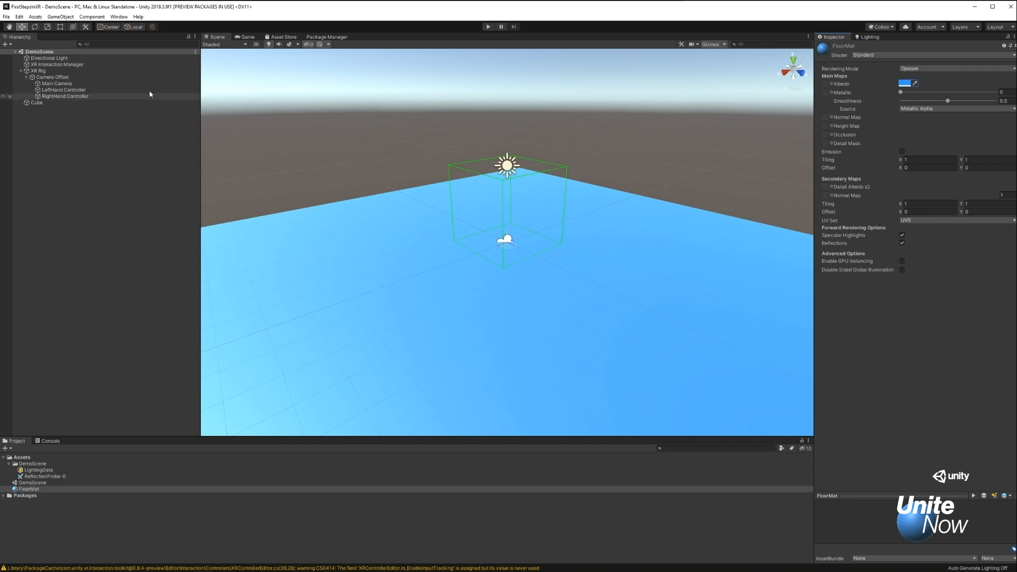
Dock the project settings beside the scene view, install XR Plugin Management and enable the Oculus plug-in provider for desktop.
{"action": "left_click", "coordinate": [20, 17]}
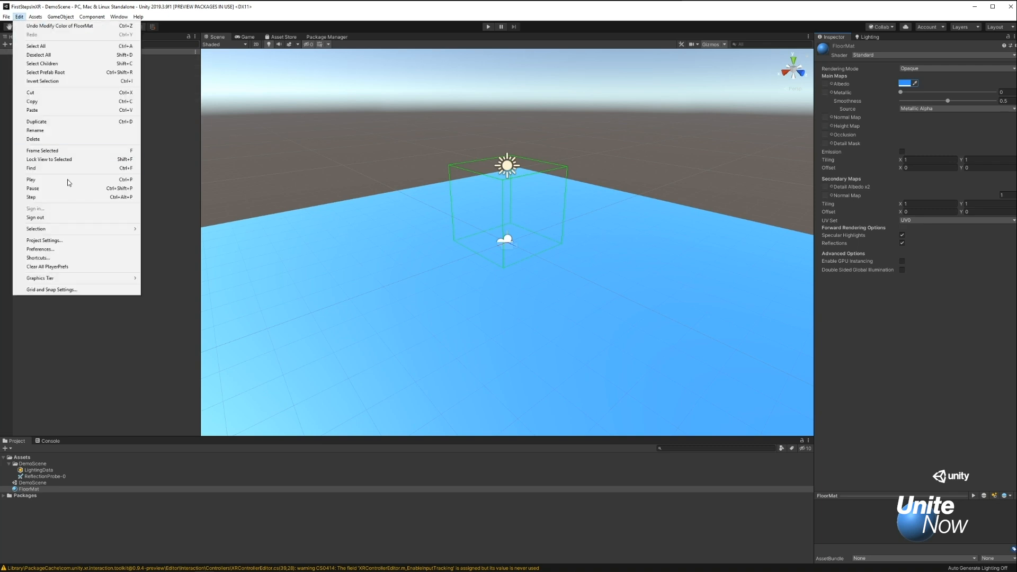
{"action": "left_click", "coordinate": [73, 242]}
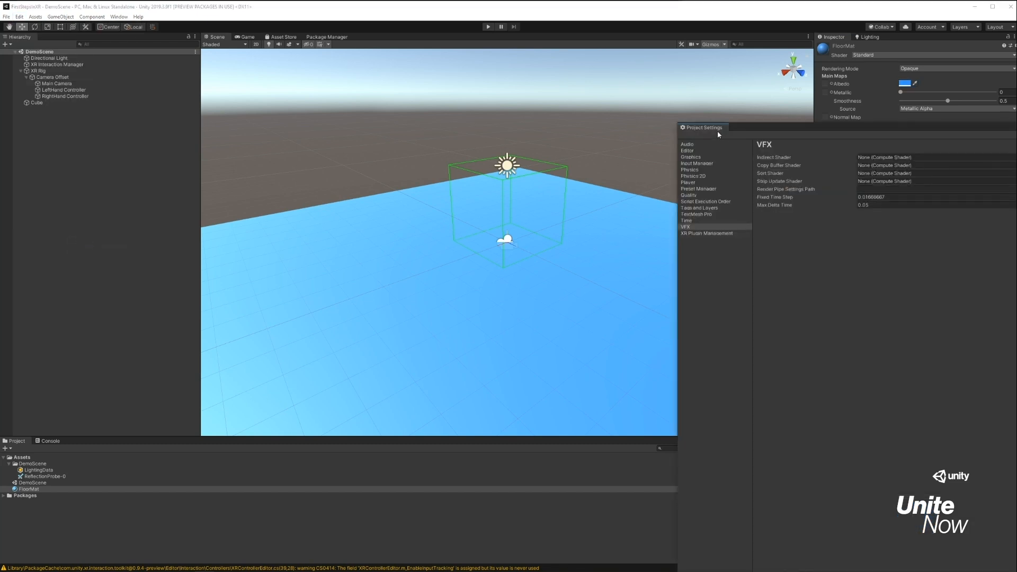
{"action": "left_click_drag", "start_coordinate": [713, 128], "coordinate": [378, 43]}
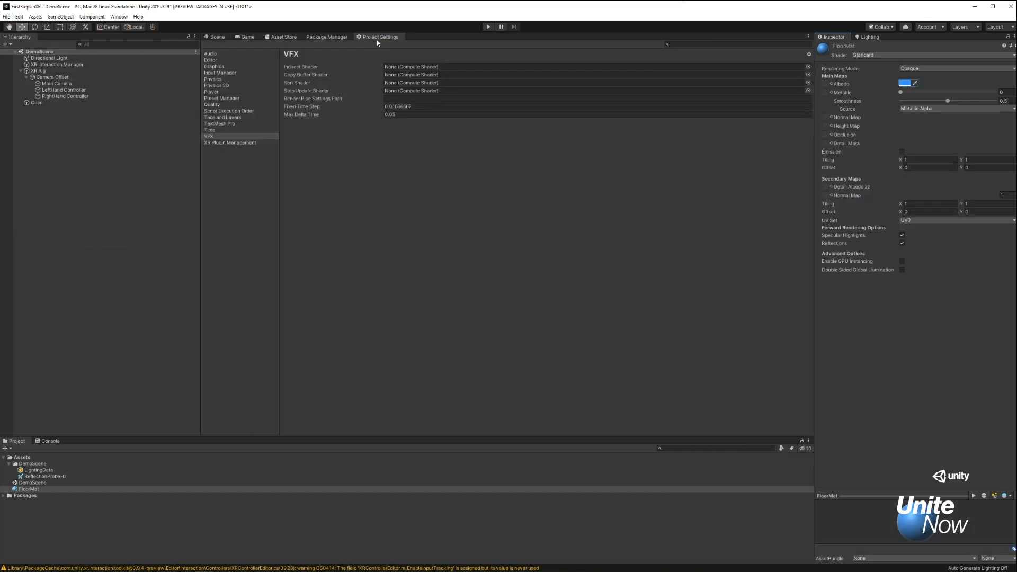
{"action": "left_click", "coordinate": [241, 143]}
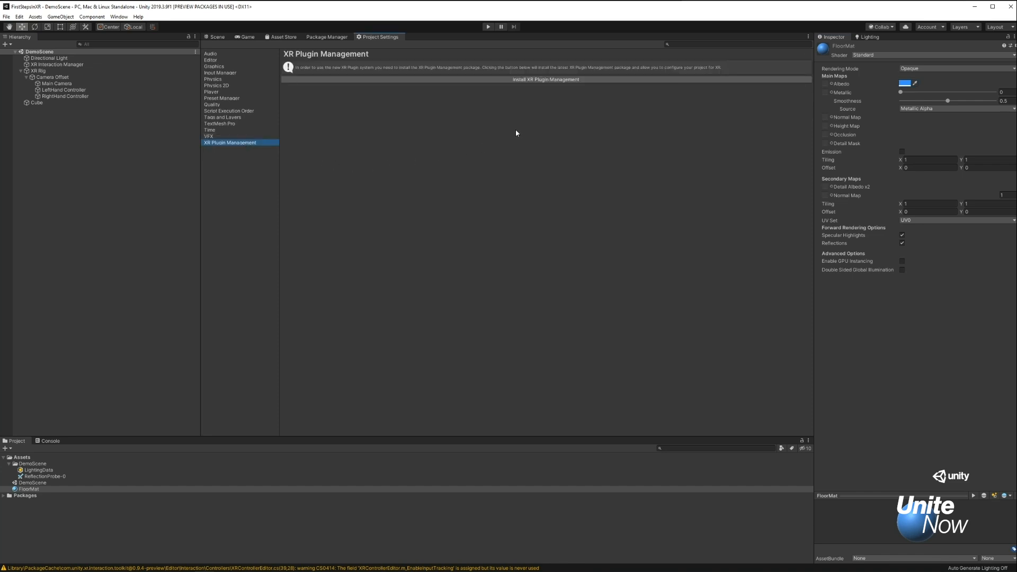
{"action": "left_click", "coordinate": [557, 80]}
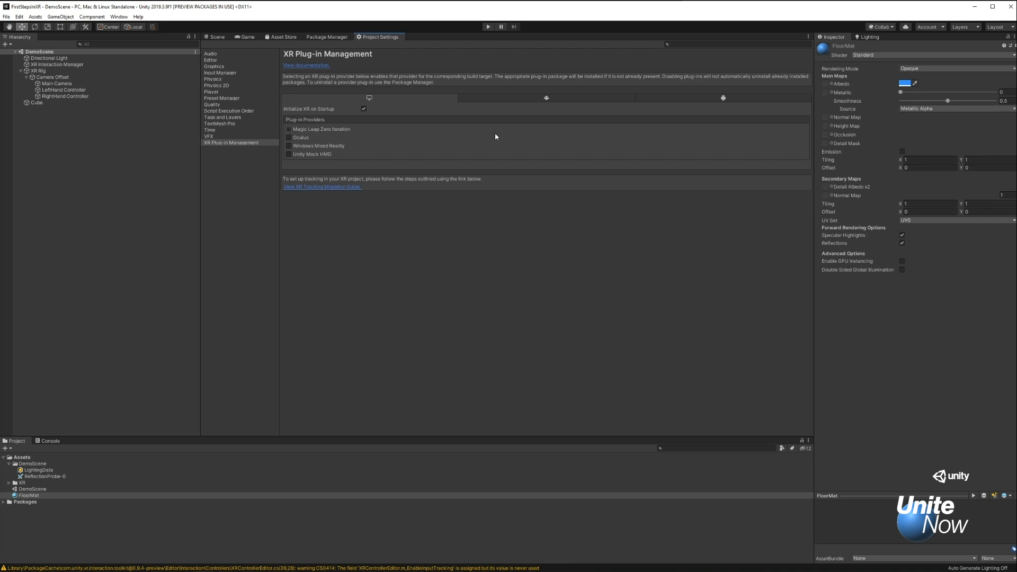
{"action": "left_click", "coordinate": [288, 138]}
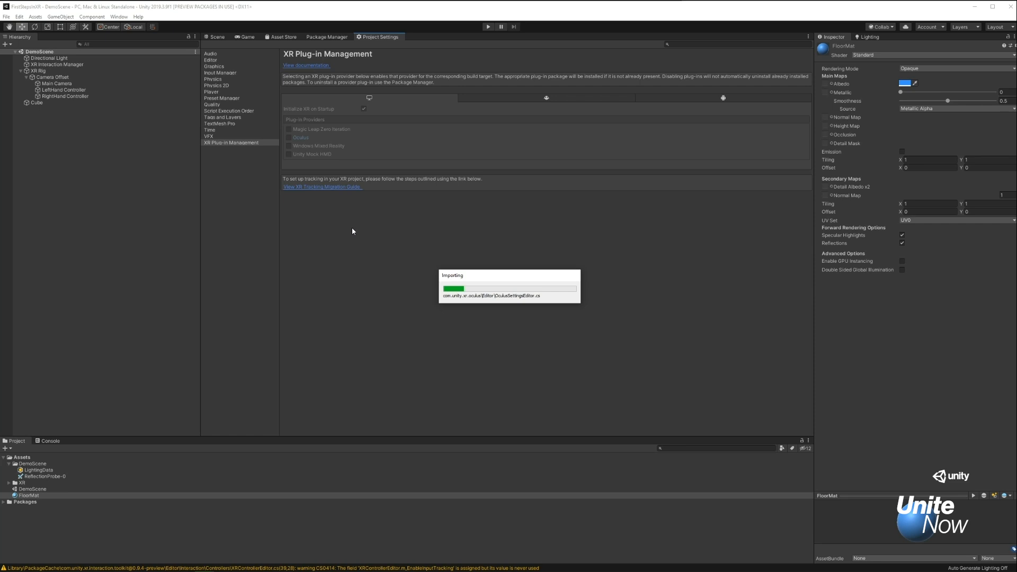
Run the scene in play mode to test the headset view, and stop it again.
{"action": "left_click", "coordinate": [217, 37]}
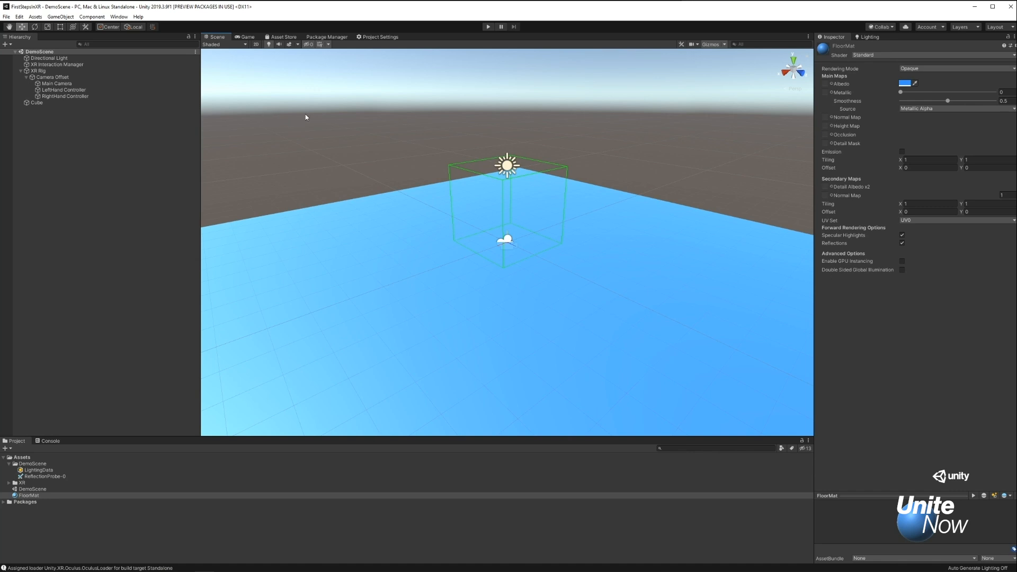
{"action": "key", "text": "ctrl+p"}
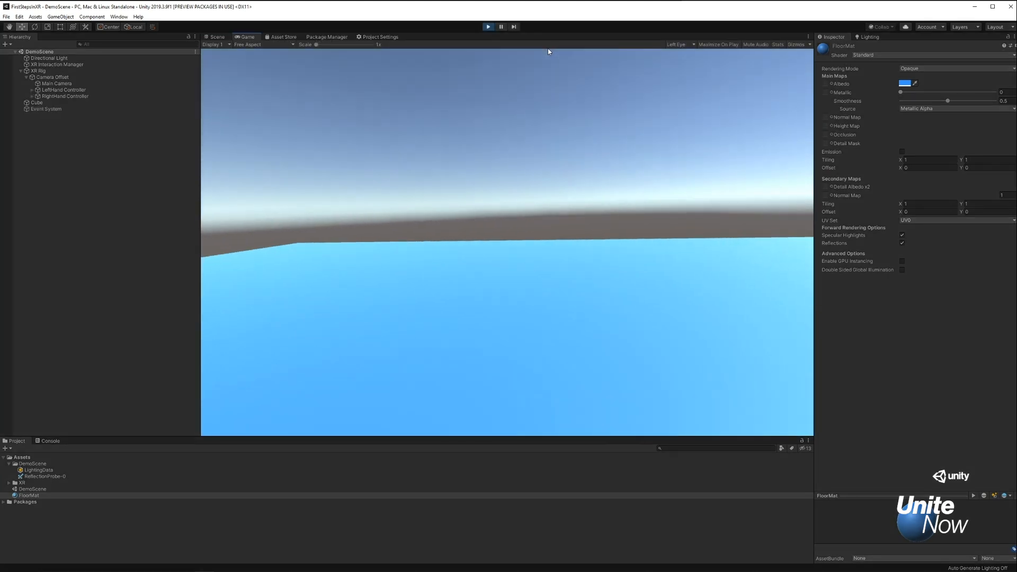
{"action": "key", "text": "ctrl+p"}
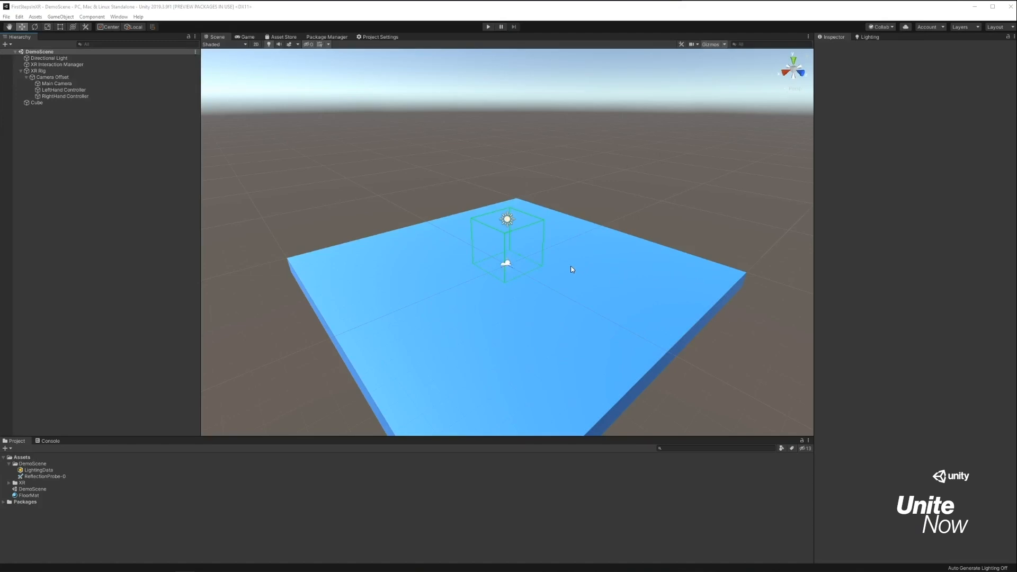
Create an empty object named ControllerPrefab at the scene's root level and set its Y position to 0.
{"action": "right_click", "coordinate": [53, 151]}
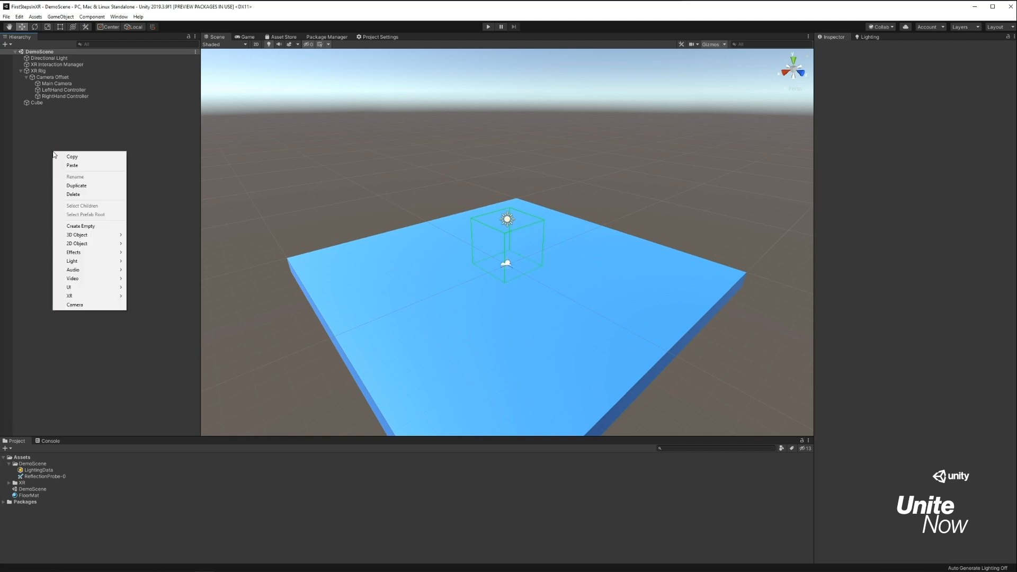
{"action": "left_click", "coordinate": [99, 226]}
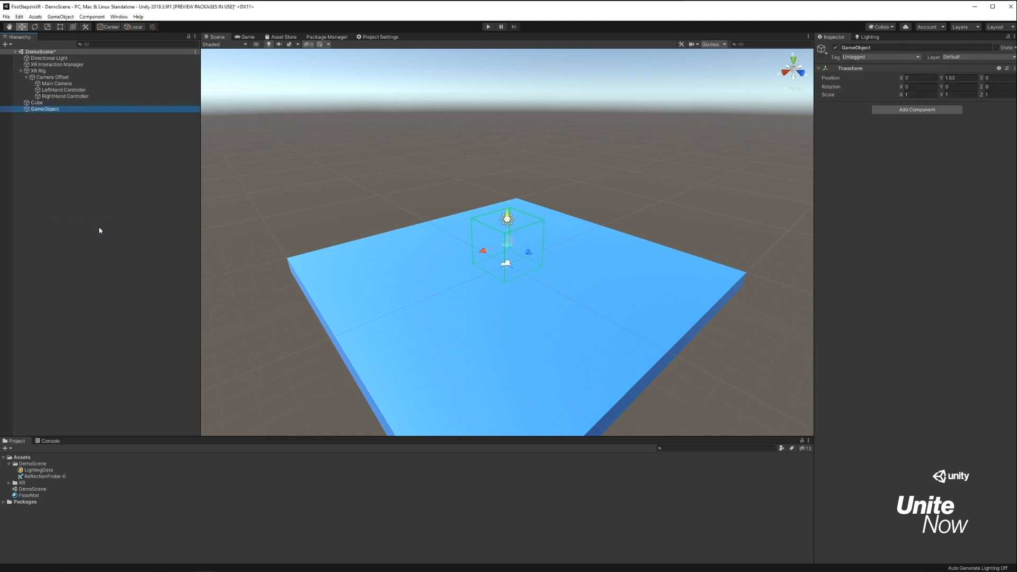
{"action": "left_click", "coordinate": [853, 47]}
{"action": "type", "text": "ControllerPrefab"}
{"action": "key", "text": "Return"}
{"action": "left_click", "coordinate": [957, 77]}
{"action": "key", "text": "BackSpace"}
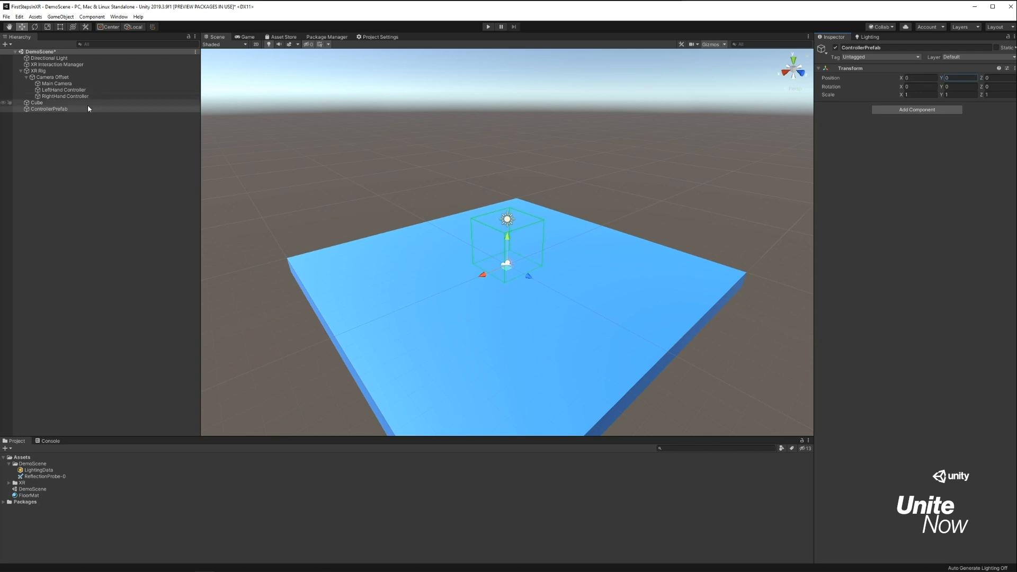
Add a 3D sphere as a child of ControllerPrefab and scale it to 0.1 on X, Y and Z.
{"action": "right_click", "coordinate": [70, 110]}
{"action": "mouse_move", "coordinate": [121, 194]}
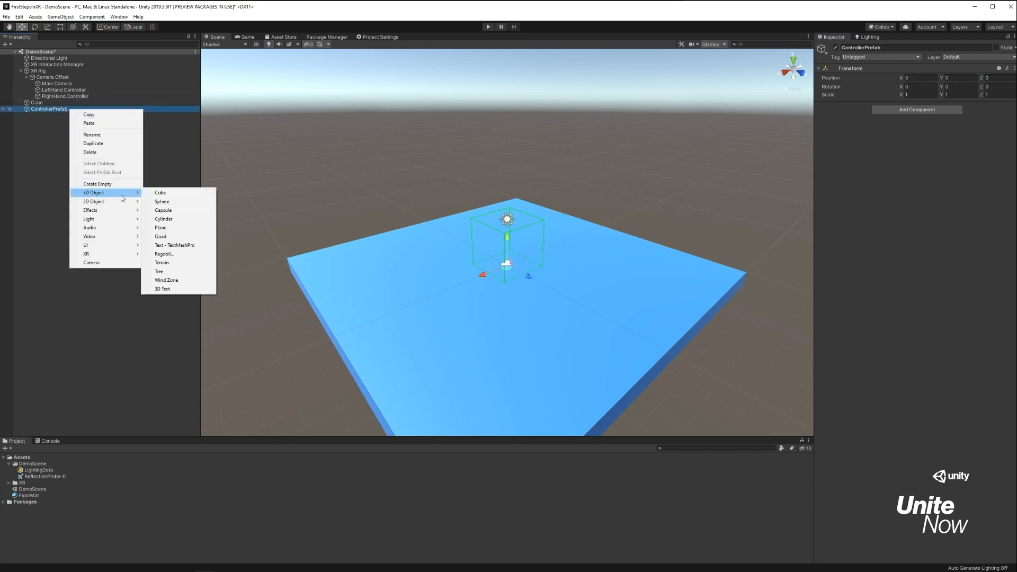
{"action": "left_click", "coordinate": [173, 201]}
{"action": "left_click", "coordinate": [919, 94]}
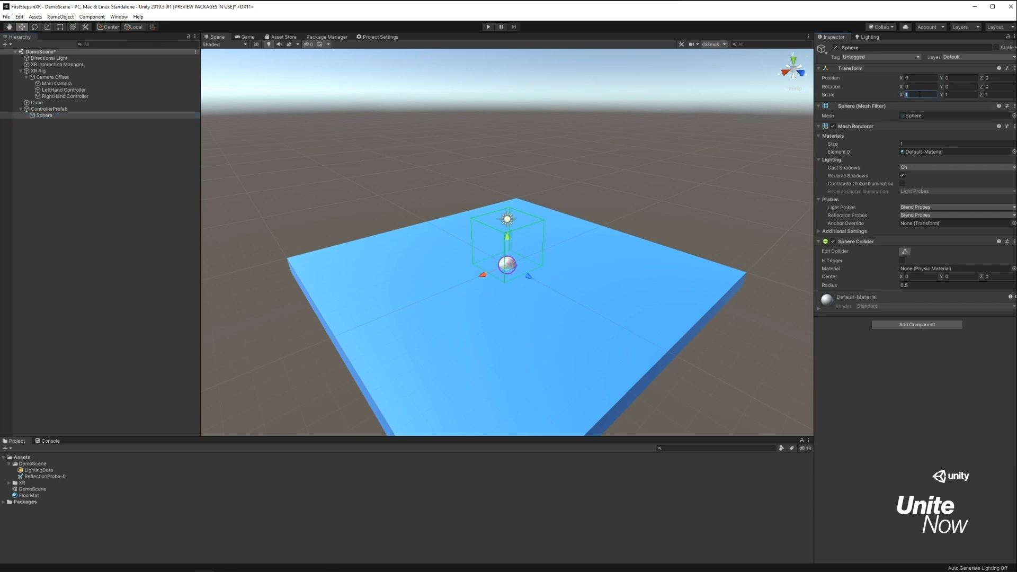
{"action": "type", "text": "0.1"}
{"action": "key", "text": "Tab"}
{"action": "type", "text": "0.1"}
{"action": "key", "text": "Tab"}
Remove the Sphere Collider component from the sphere under ControllerPrefab.
{"action": "right_click", "coordinate": [867, 244]}
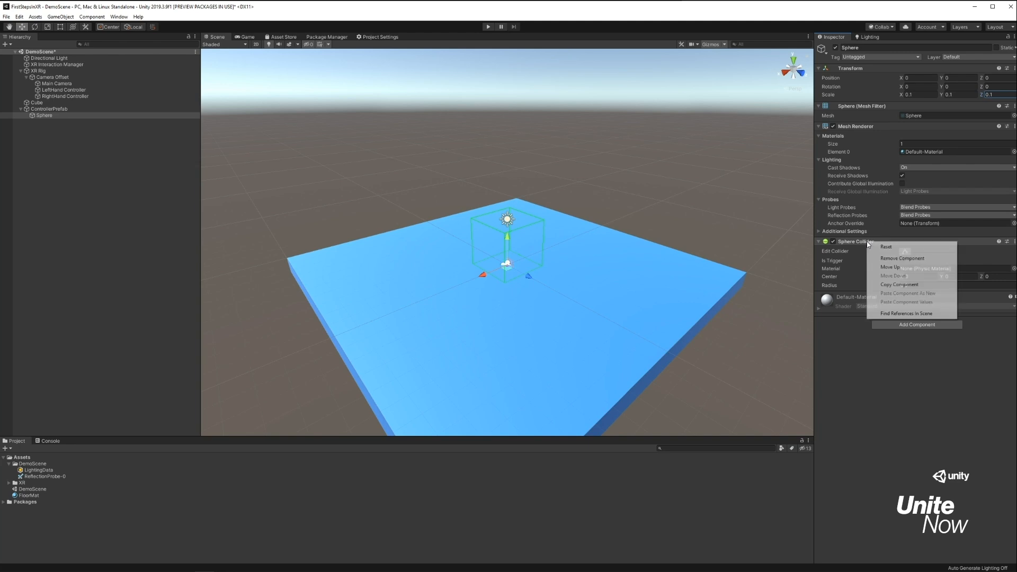
{"action": "left_click", "coordinate": [912, 259]}
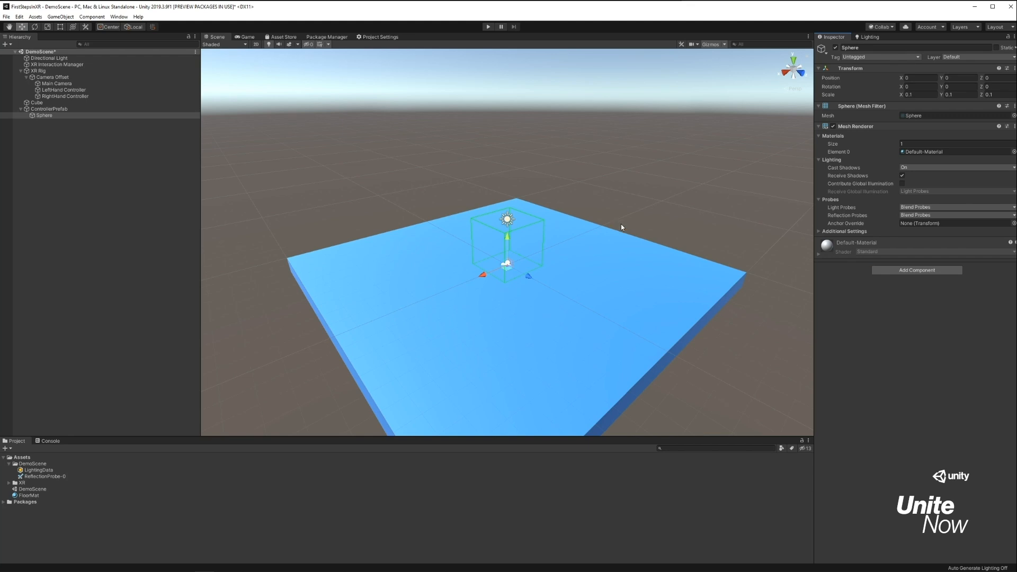
Turn ControllerPrefab into a prefab in the Assets folder and delete its instance from the scene.
{"action": "left_click", "coordinate": [63, 108]}
{"action": "left_click_drag", "start_coordinate": [68, 112], "coordinate": [41, 459]}
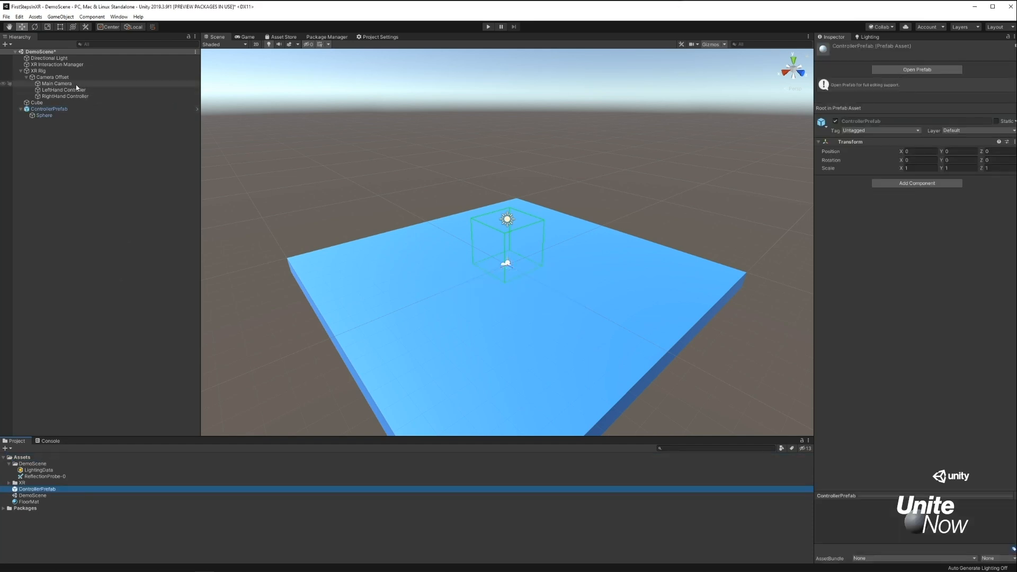
{"action": "left_click", "coordinate": [64, 110]}
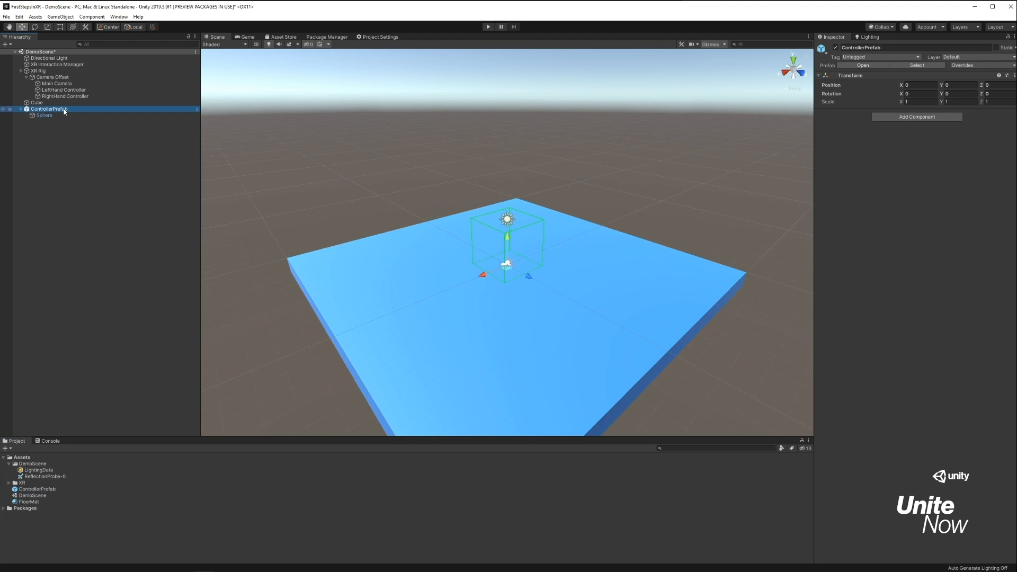
{"action": "key", "text": "Delete"}
Assign ControllerPrefab as the XR Controller's Model Prefab on the LeftHand and RightHand Controllers, and save the scene.
{"action": "left_click", "coordinate": [74, 90]}
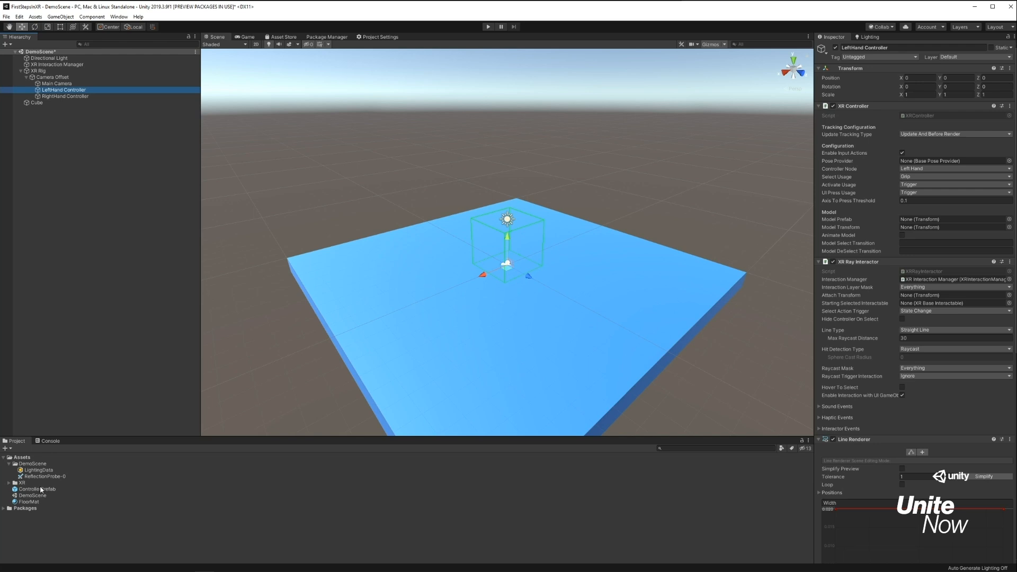
{"action": "left_click_drag", "start_coordinate": [40, 490], "coordinate": [469, 383]}
{"action": "left_click_drag", "start_coordinate": [728, 298], "coordinate": [928, 221]}
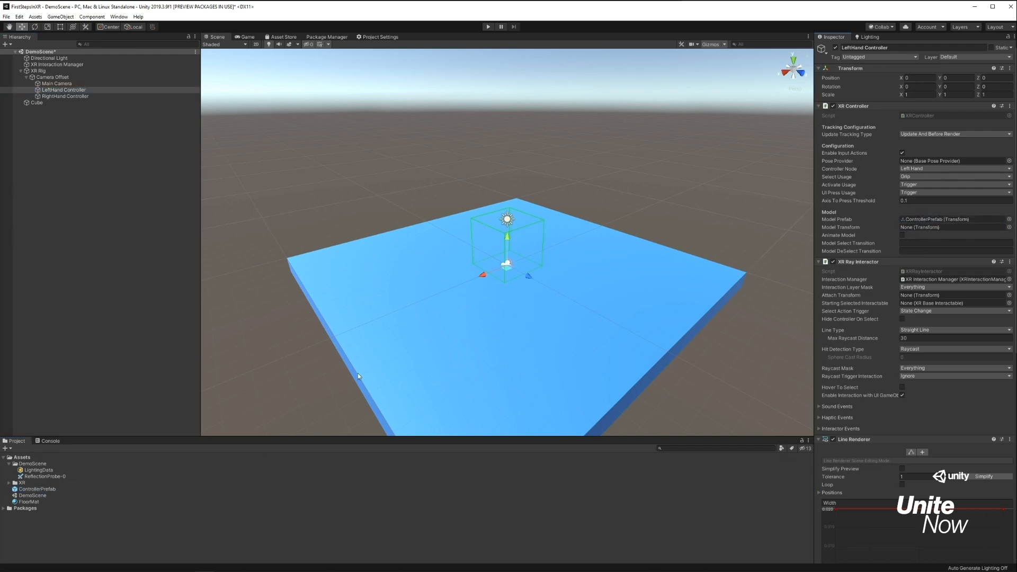
{"action": "left_click", "coordinate": [65, 97]}
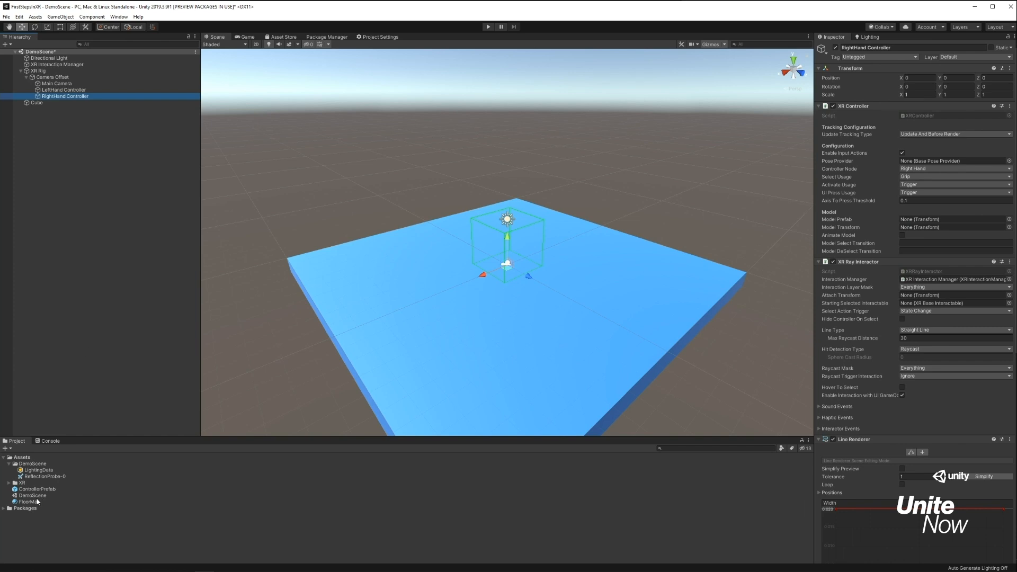
{"action": "left_click_drag", "start_coordinate": [39, 489], "coordinate": [927, 219]}
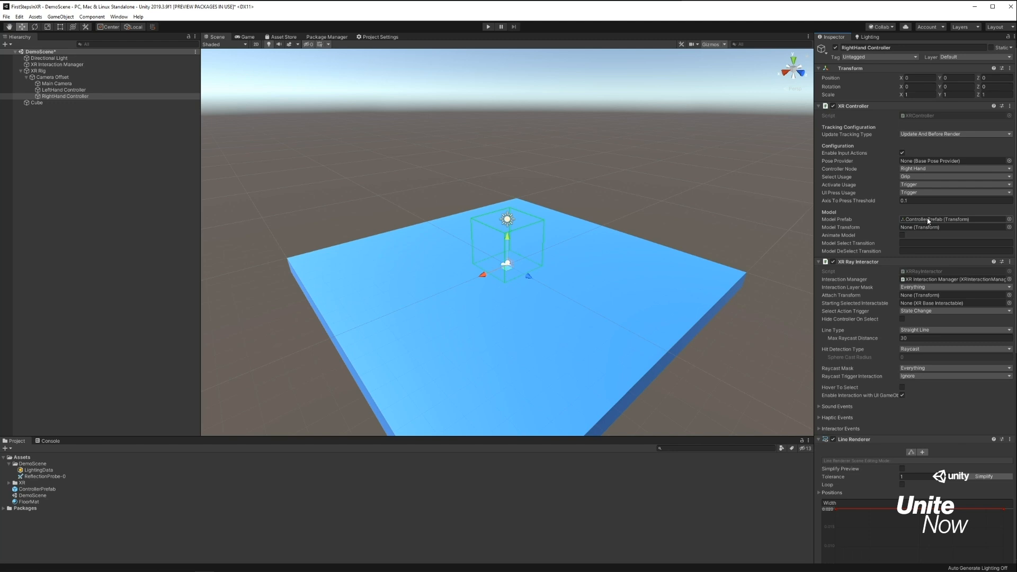
{"action": "left_click", "coordinate": [167, 231]}
{"action": "key", "text": "ctrl+s"}
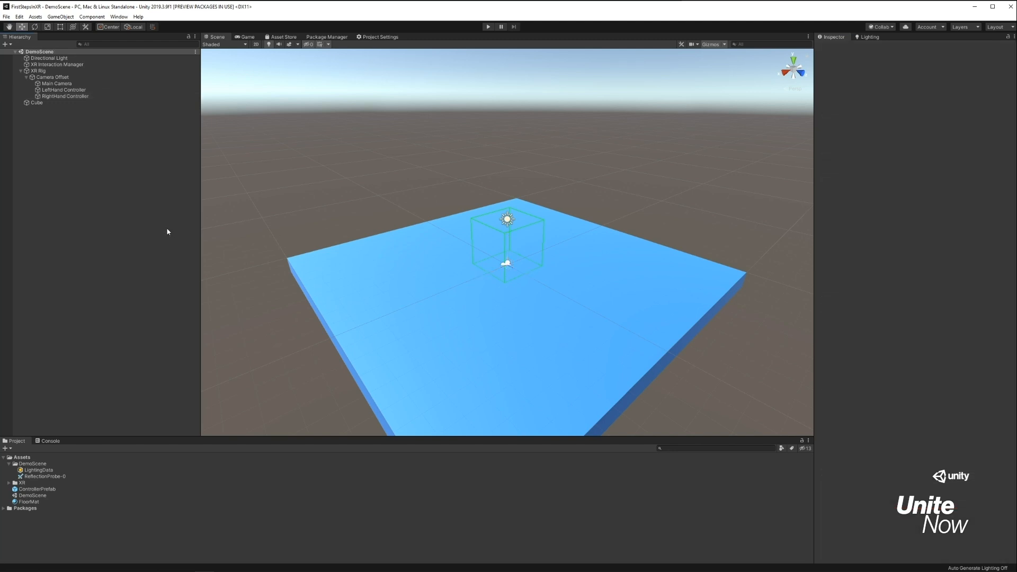
Run the scene in play mode to check the controller models, and end play mode.
{"action": "left_click", "coordinate": [488, 27]}
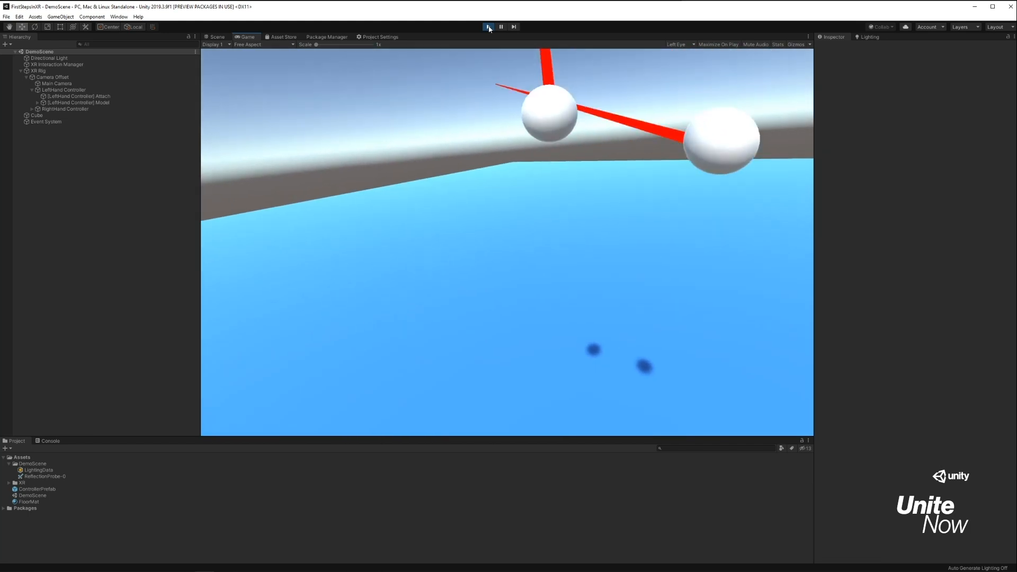
{"action": "left_click", "coordinate": [488, 27]}
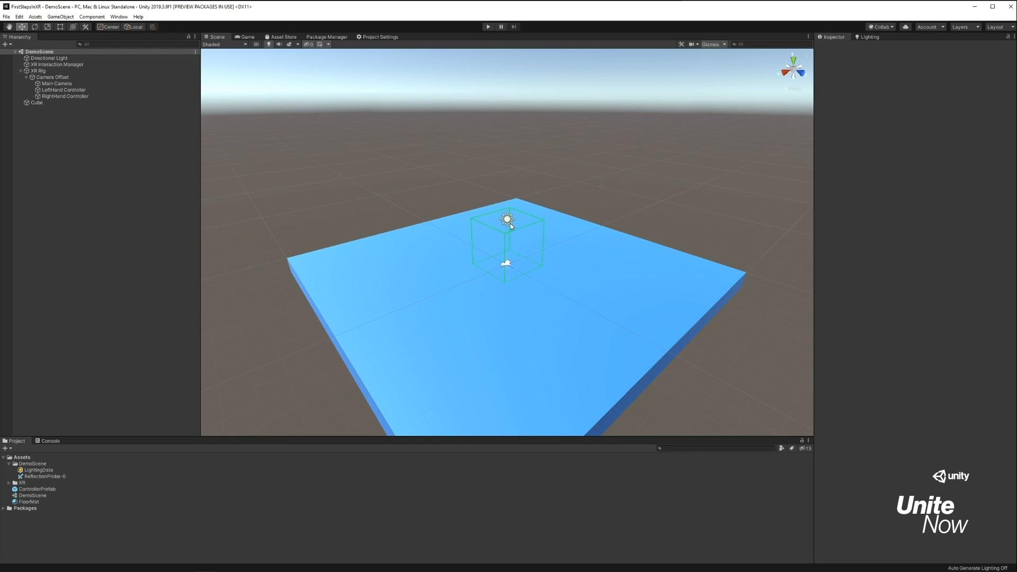
Add a cube to the scene and move it down onto the floor, to about Y 0.513 and Z 1.147.
{"action": "right_click", "coordinate": [113, 213]}
{"action": "mouse_move", "coordinate": [175, 294]}
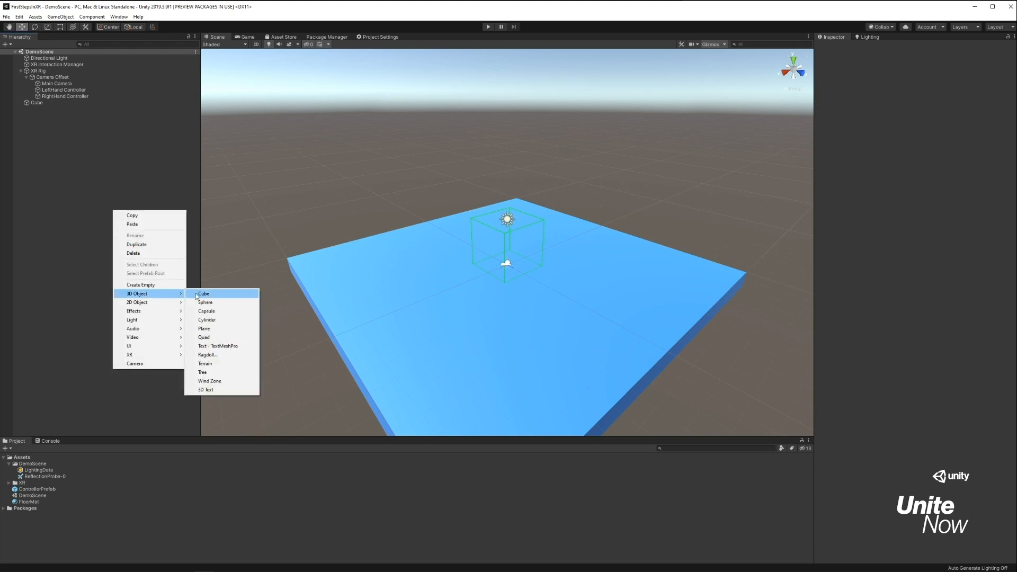
{"action": "left_click", "coordinate": [197, 294]}
{"action": "left_click_drag", "start_coordinate": [518, 267], "coordinate": [631, 281], "text": "alt"}
{"action": "scroll", "coordinate": [570, 297], "scroll_direction": "up", "scroll_amount": 4}
{"action": "scroll", "coordinate": [573, 300], "scroll_direction": "up", "scroll_amount": 6}
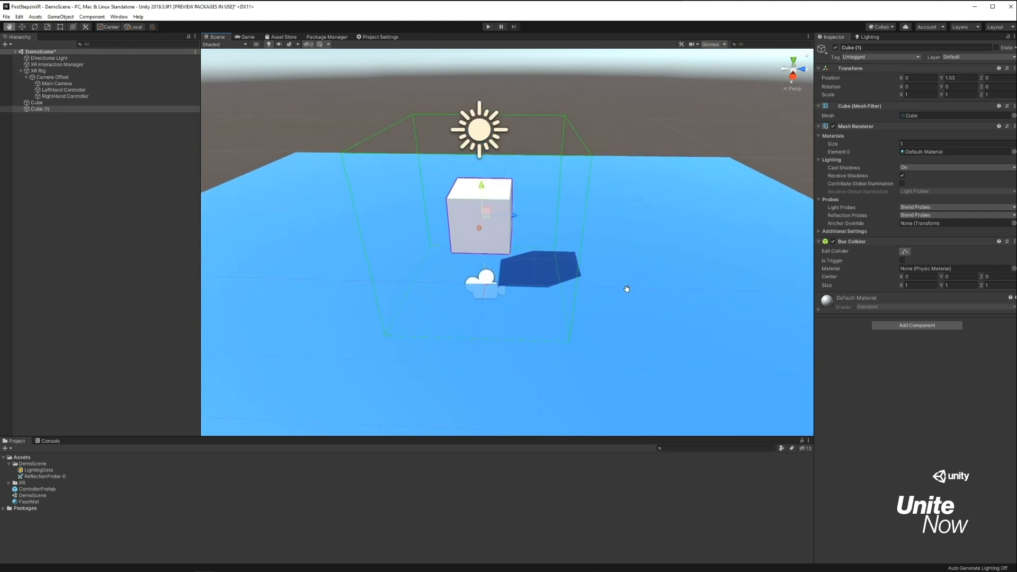
{"action": "left_click_drag", "start_coordinate": [479, 192], "coordinate": [490, 236]}
{"action": "left_click_drag", "start_coordinate": [515, 268], "coordinate": [574, 268]}
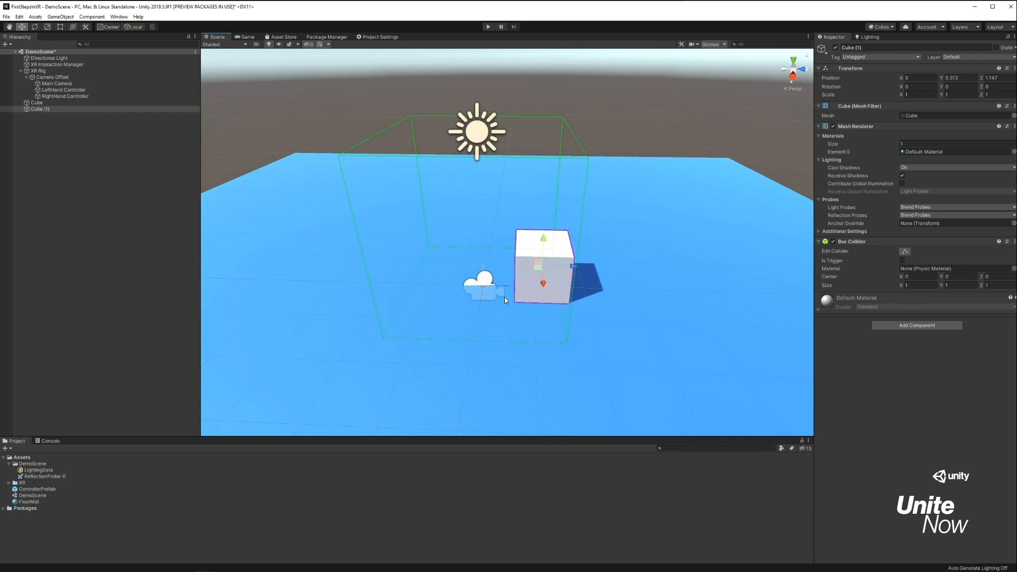
Rename the cube resting on the floor as Table.
{"action": "left_click_drag", "start_coordinate": [433, 253], "coordinate": [498, 230], "text": "alt"}
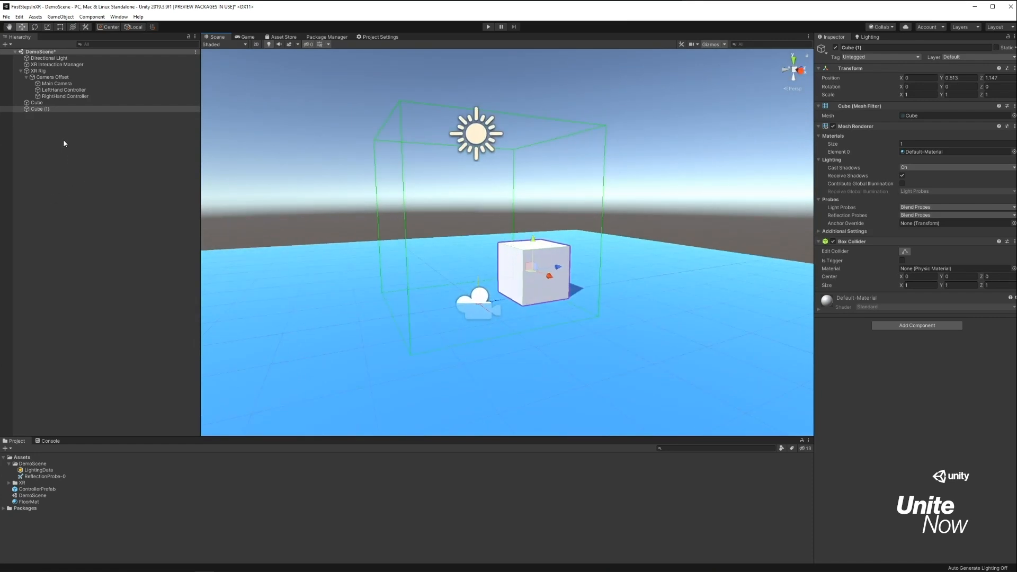
{"action": "left_click", "coordinate": [52, 109]}
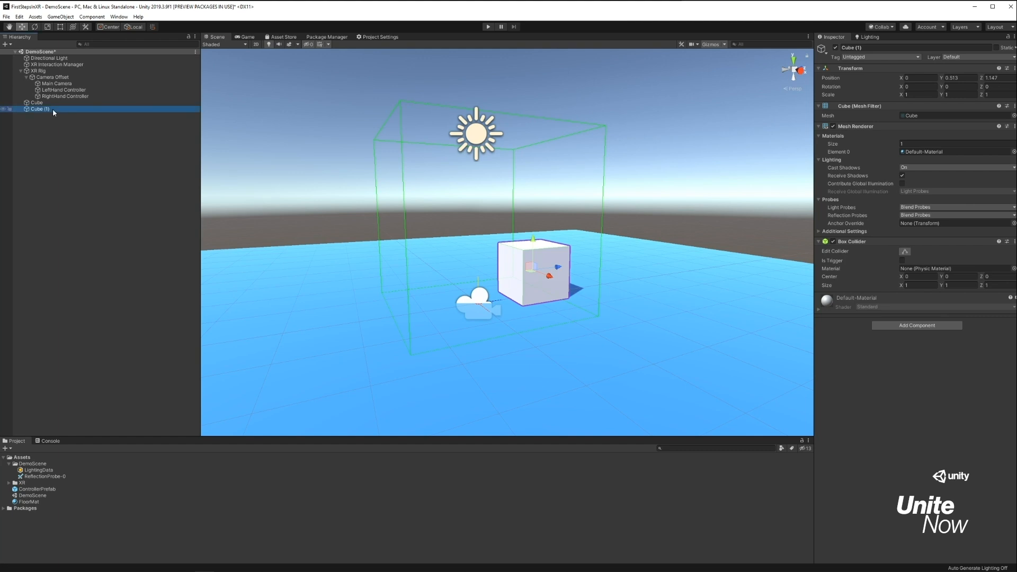
{"action": "key", "text": "F2"}
{"action": "type", "text": "Table"}
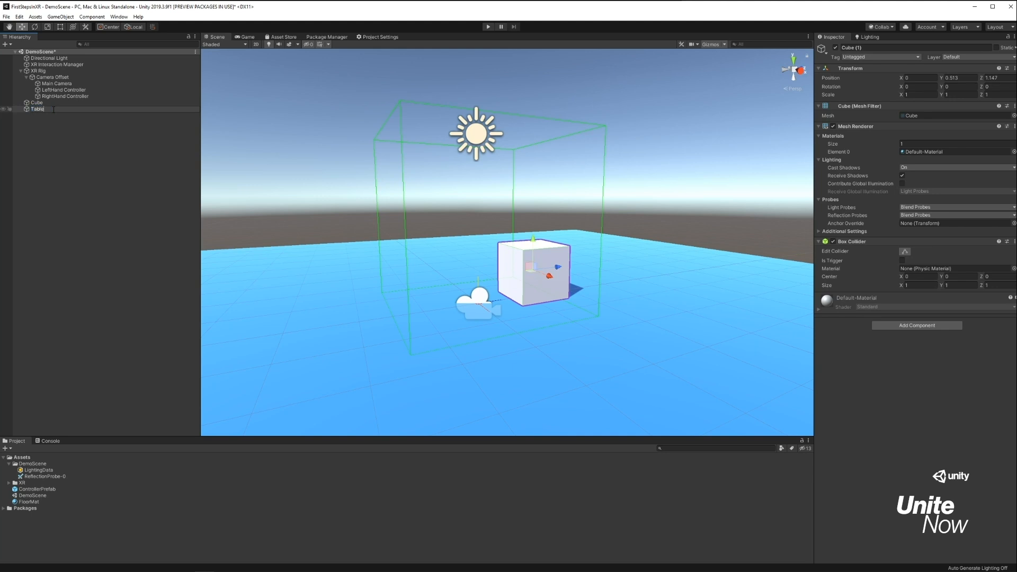
{"action": "key", "text": "Return"}
Add another cube to the scene and place it above Table, at about Y 1.81 and Z 1.02.
{"action": "right_click", "coordinate": [73, 139]}
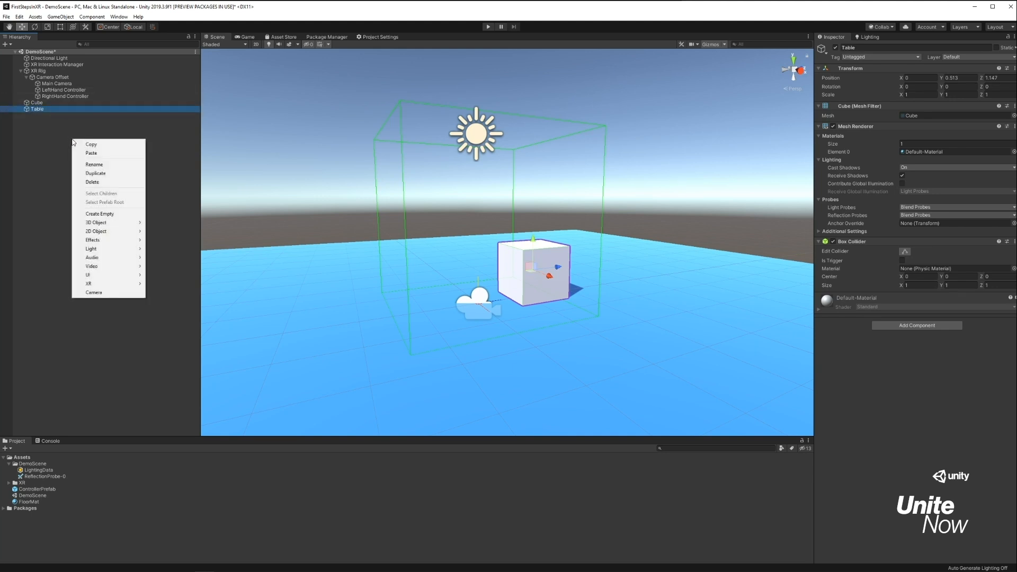
{"action": "mouse_move", "coordinate": [119, 227]}
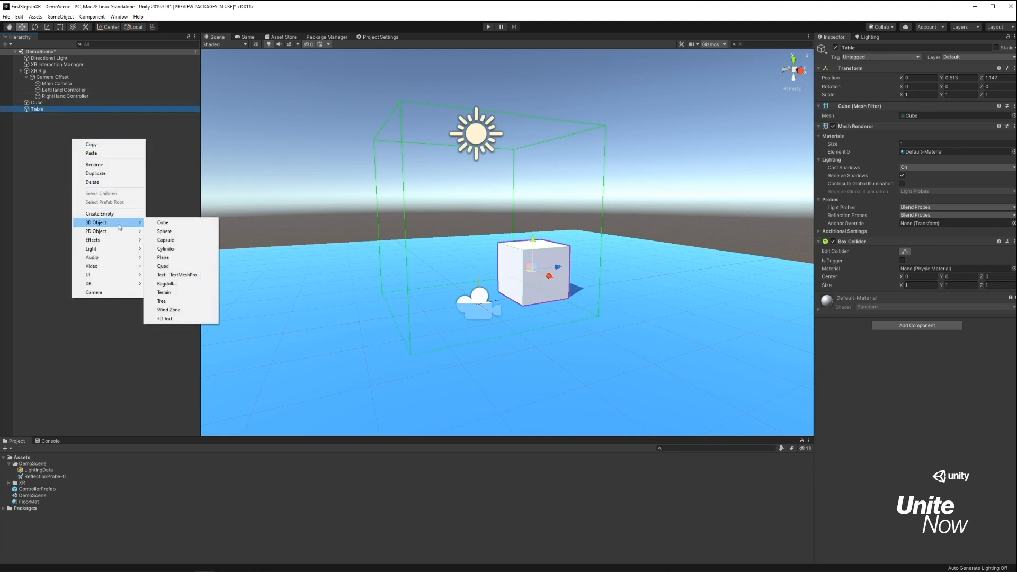
{"action": "left_click", "coordinate": [173, 226]}
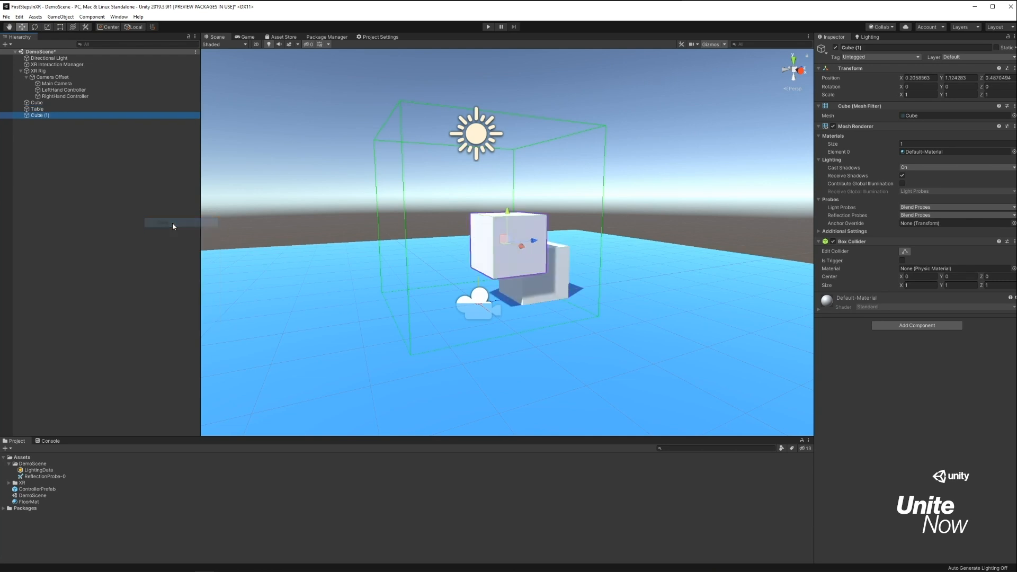
{"action": "left_click_drag", "start_coordinate": [506, 205], "coordinate": [565, 203]}
Set the scale of the cube above Table to 0.25 on the X, Y and Z axes.
{"action": "left_click", "coordinate": [929, 94]}
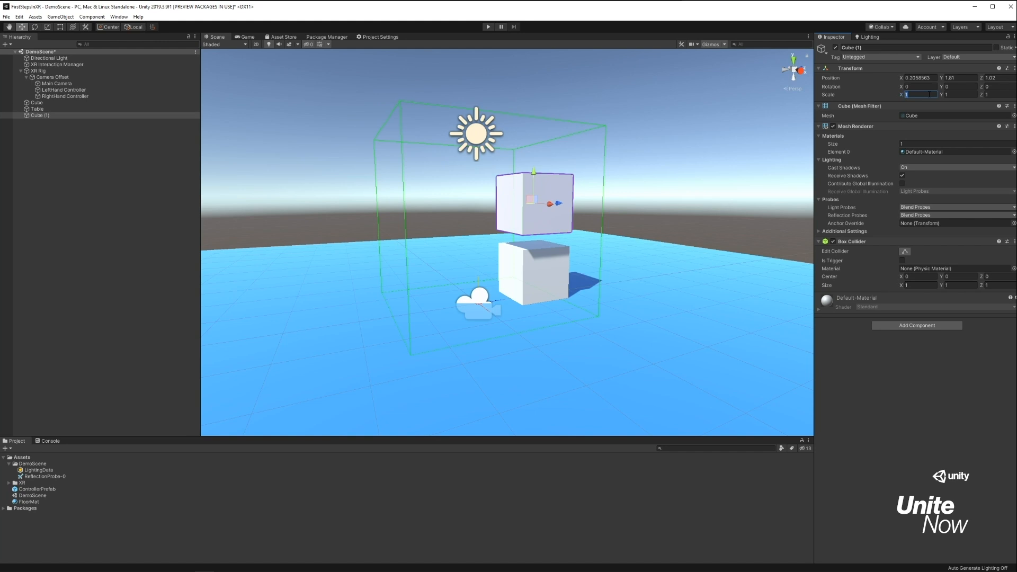
{"action": "type", "text": "0.25"}
{"action": "key", "text": "Tab"}
{"action": "type", "text": "0.25"}
{"action": "key", "text": "Tab"}
{"action": "type", "text": "0.25"}
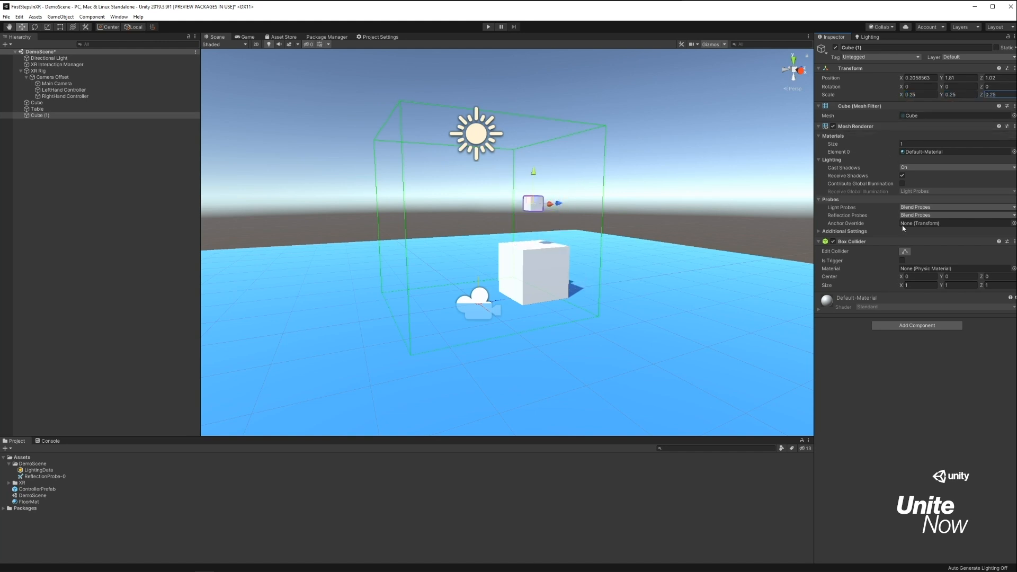
Add a Rigidbody component to the small cube.
{"action": "left_click", "coordinate": [907, 324]}
{"action": "type", "text": "rig"}
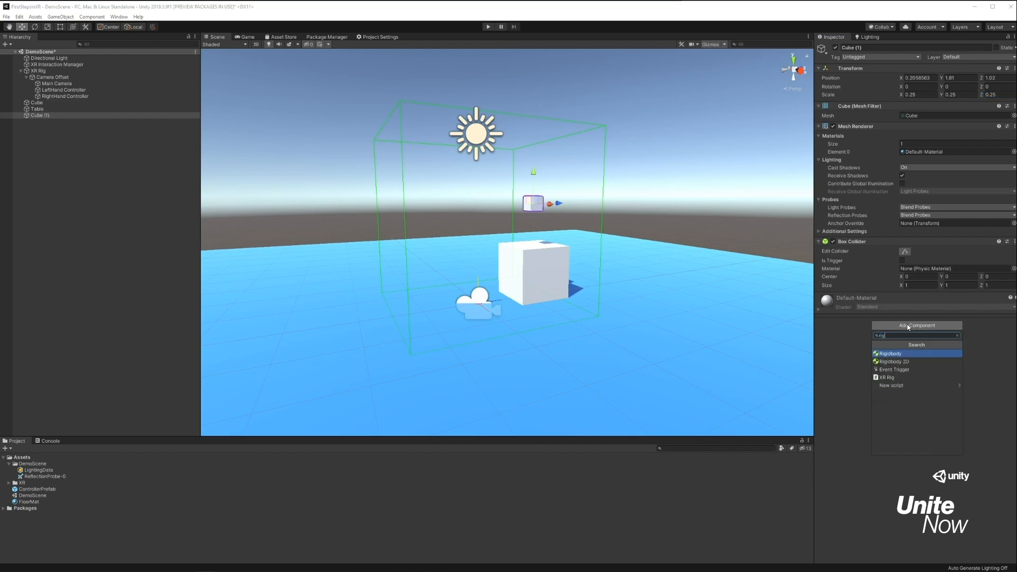
{"action": "key", "text": "Return"}
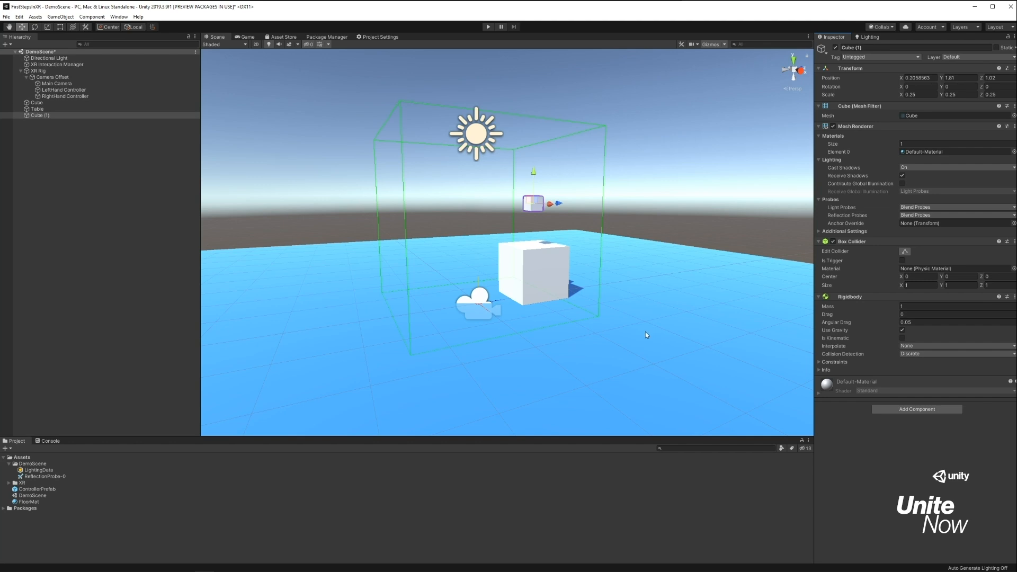
Create a material named CubeMat in the Assets folder.
{"action": "right_click", "coordinate": [25, 458]}
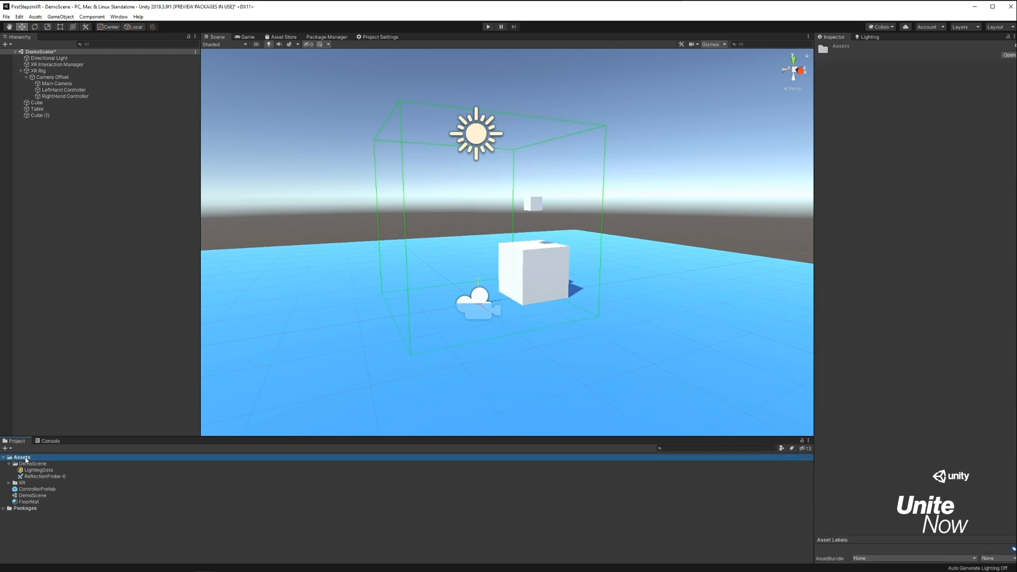
{"action": "mouse_move", "coordinate": [110, 253]}
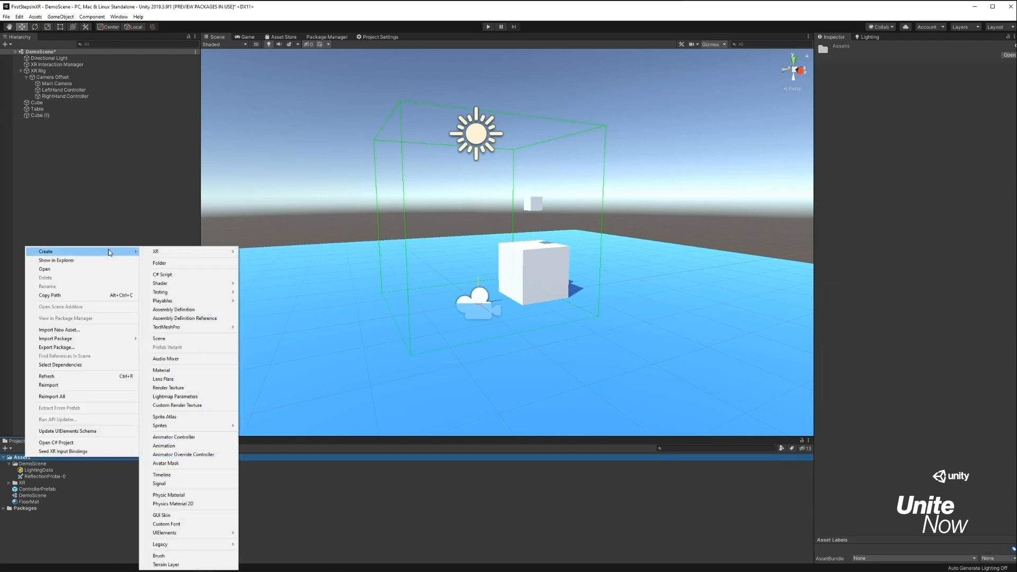
{"action": "left_click", "coordinate": [188, 370]}
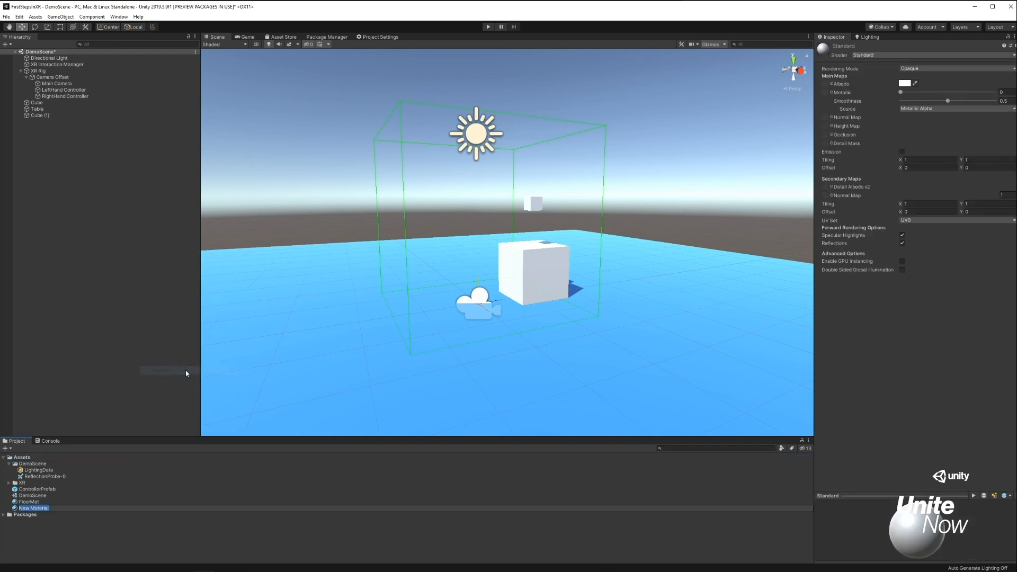
{"action": "type", "text": "CubeMat"}
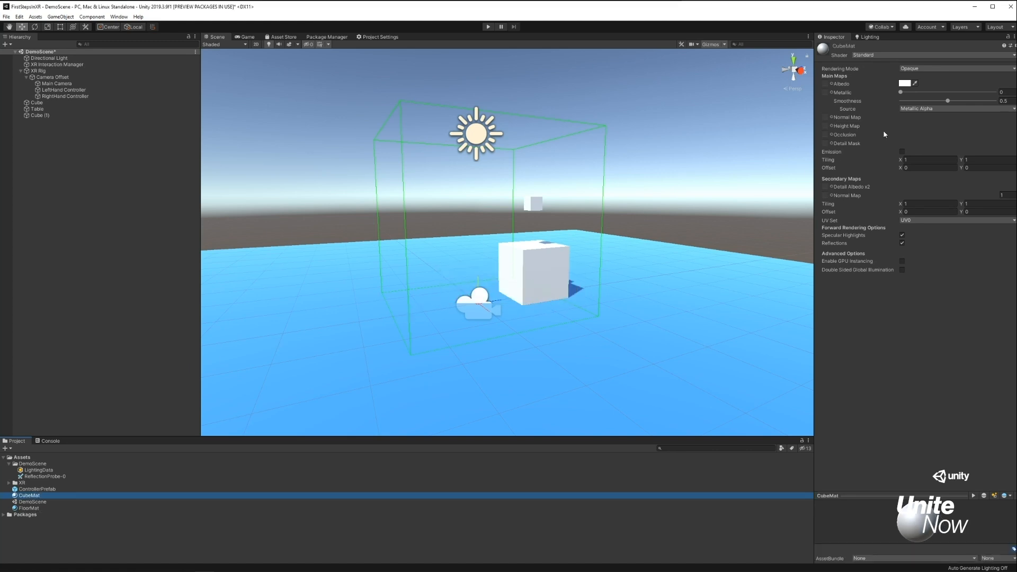
Set CubeMat's albedo colour to the orange swatch and apply the material to the small cube.
{"action": "left_click", "coordinate": [904, 83]}
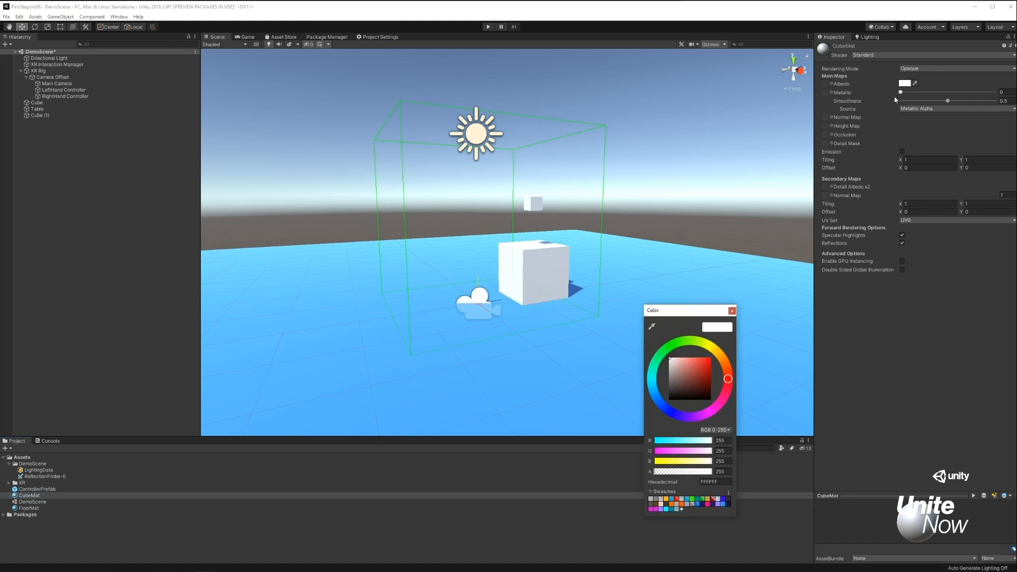
{"action": "left_click", "coordinate": [671, 504]}
{"action": "left_click", "coordinate": [731, 311]}
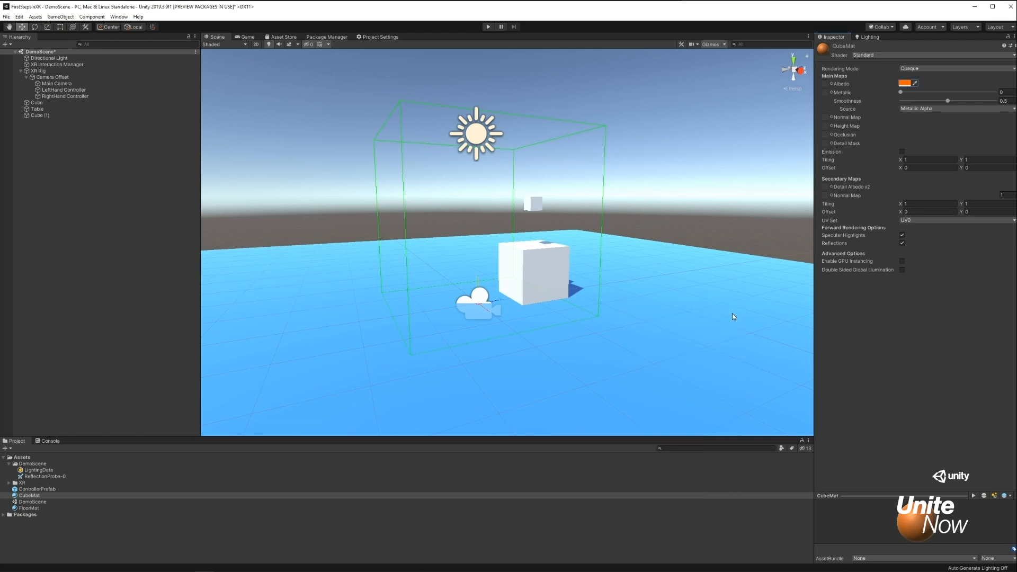
{"action": "left_click", "coordinate": [37, 494]}
{"action": "left_click_drag", "start_coordinate": [37, 492], "coordinate": [532, 211]}
Move the small cube to just above the surface of Table, at about X 0.023 and Y 1.309.
{"action": "left_click", "coordinate": [534, 203]}
{"action": "left_click_drag", "start_coordinate": [518, 237], "coordinate": [659, 286], "text": "alt"}
{"action": "mouse_move", "coordinate": [544, 200]}
{"action": "left_mouse_down"}
{"action": "mouse_move", "coordinate": [518, 180]}
{"action": "mouse_move", "coordinate": [527, 194]}
{"action": "left_mouse_up"}
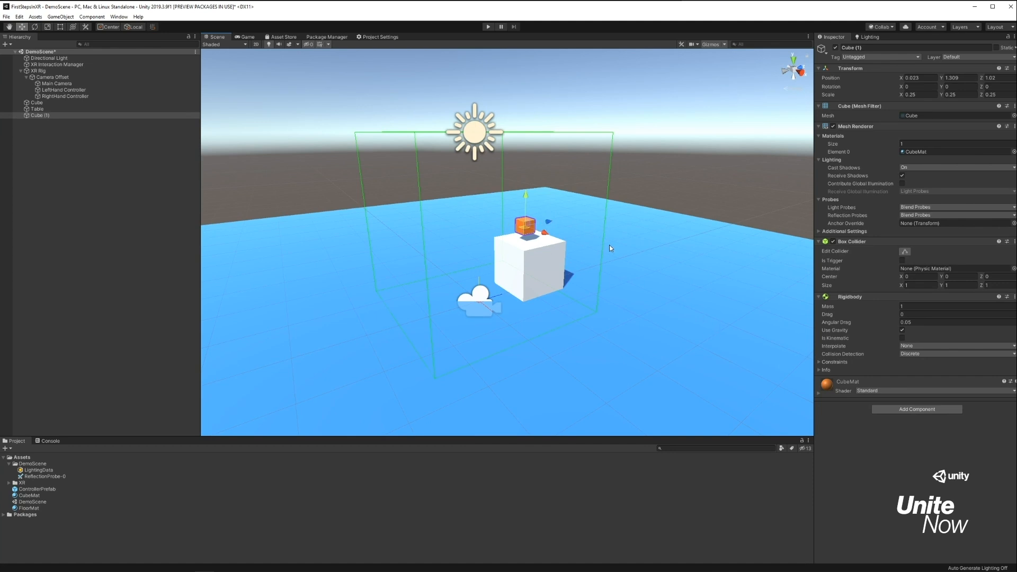
Add an XR Grab Interactable component to the small cube.
{"action": "left_click", "coordinate": [913, 409]}
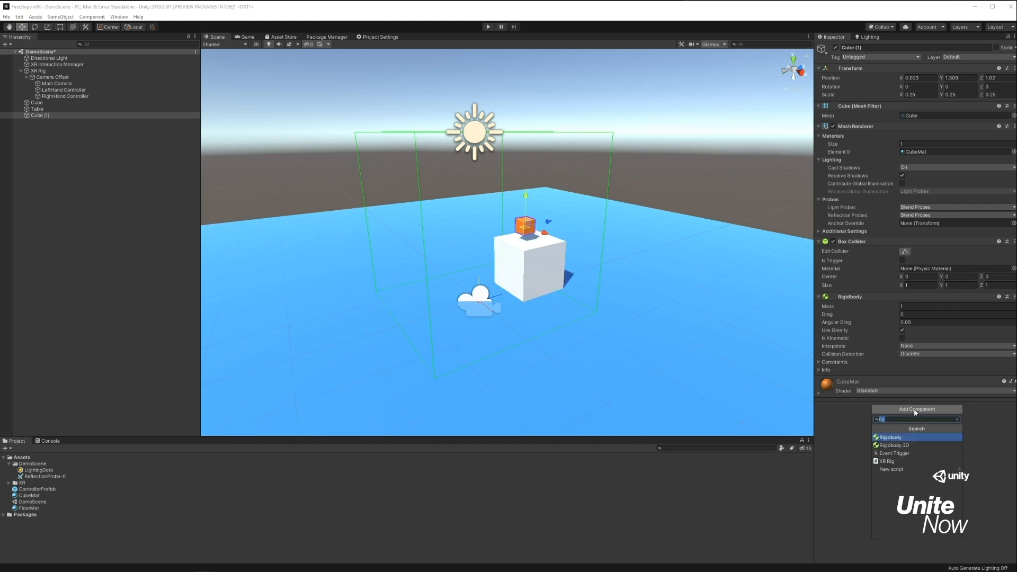
{"action": "type", "text": "inter"}
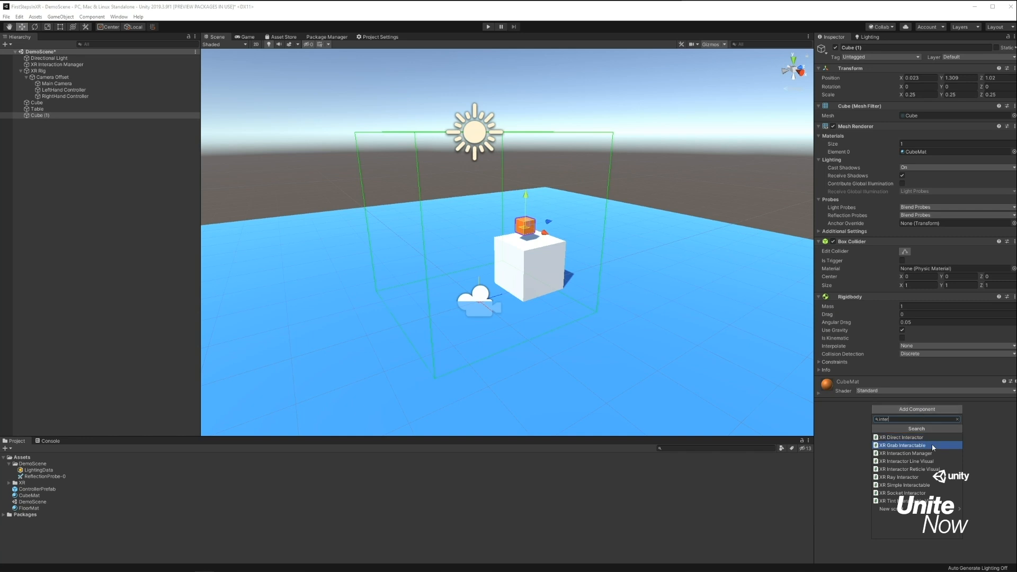
{"action": "left_click", "coordinate": [932, 445]}
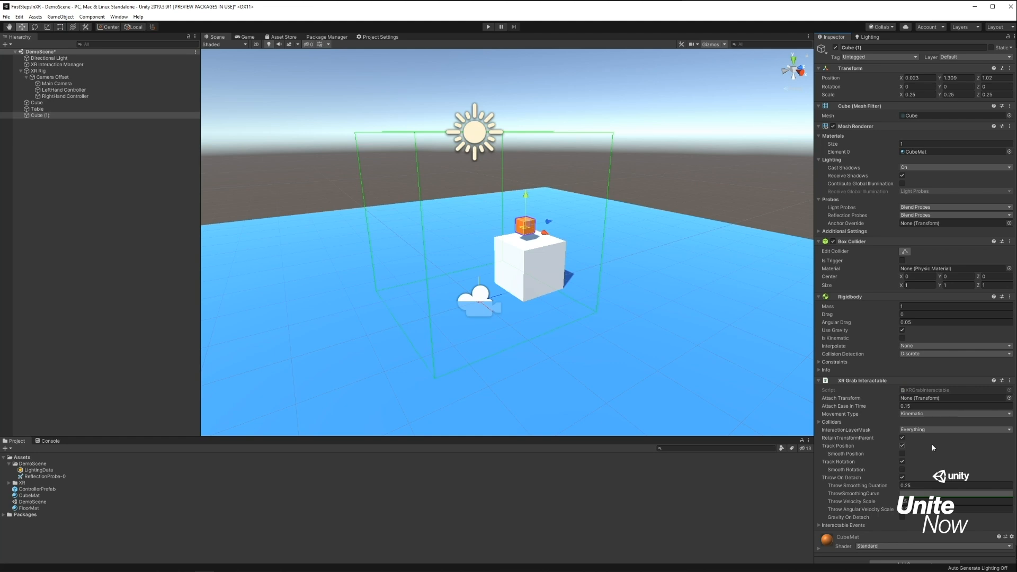
Save the scene and run it in play mode to test the grabbable cube.
{"action": "key", "text": "ctrl+s"}
{"action": "left_click", "coordinate": [487, 27]}
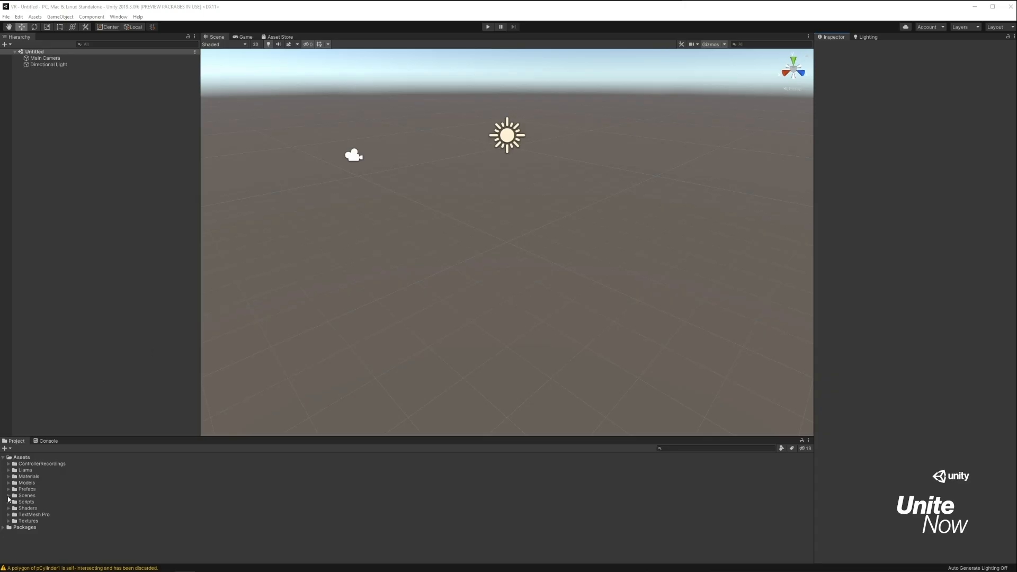
Open the WorldInteractionDemo scene from the Scenes folder of the VR project.
{"action": "left_click", "coordinate": [8, 496]}
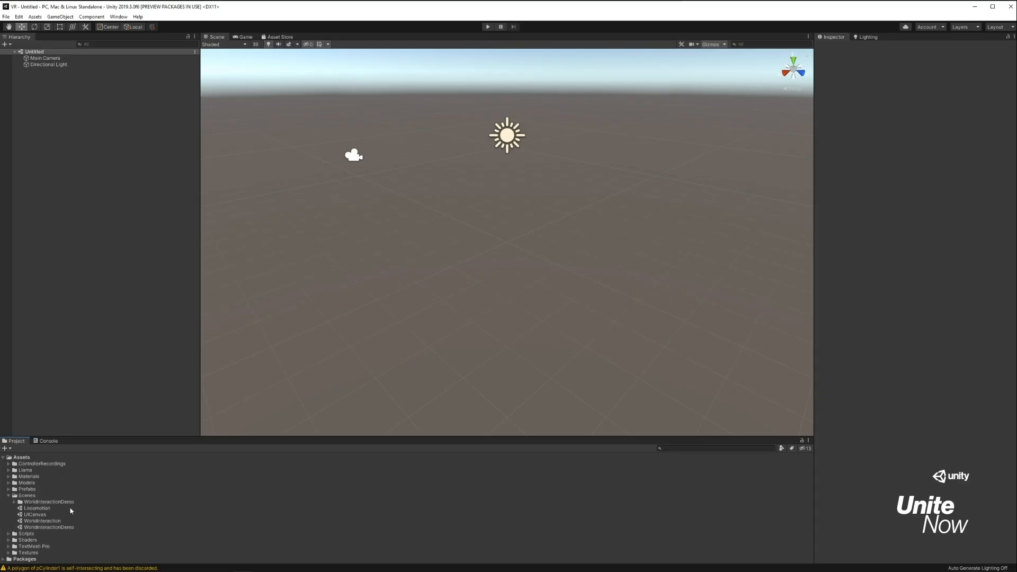
{"action": "left_click", "coordinate": [69, 527]}
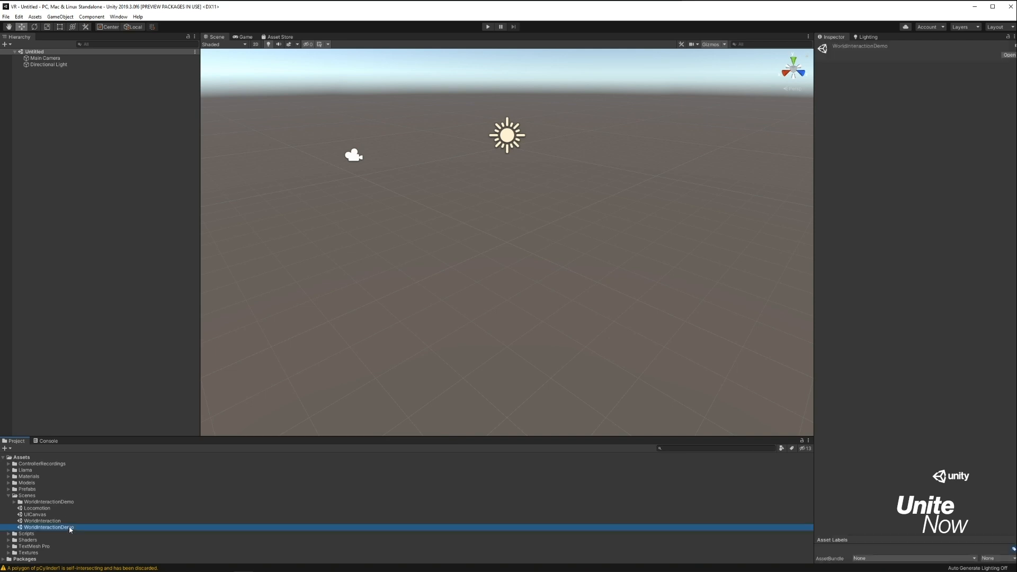
{"action": "double_click", "coordinate": [70, 527]}
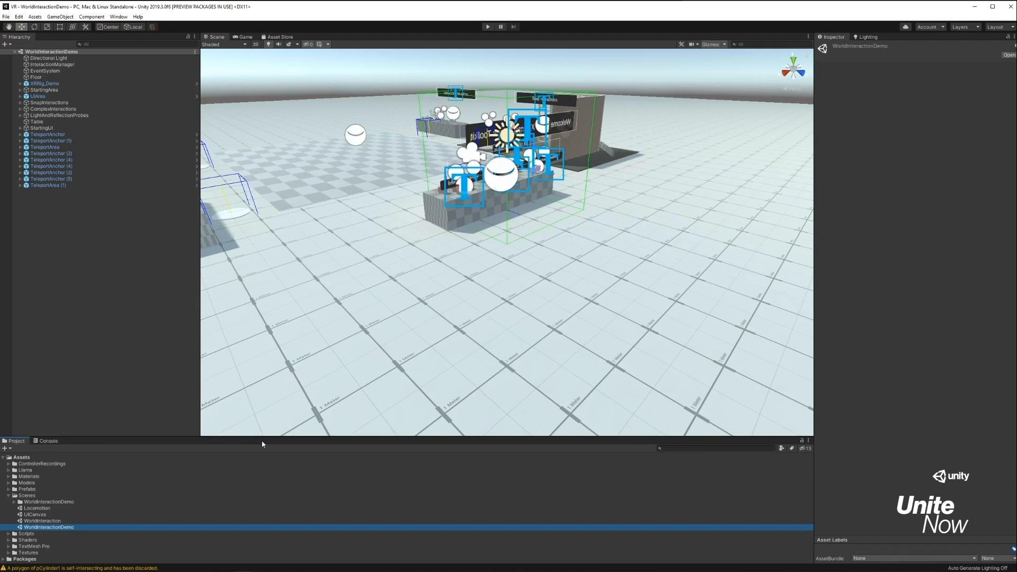
Reduce the size of the 3D gizmo icons shown in the scene view.
{"action": "middle_click_drag", "start_coordinate": [363, 189], "coordinate": [425, 269]}
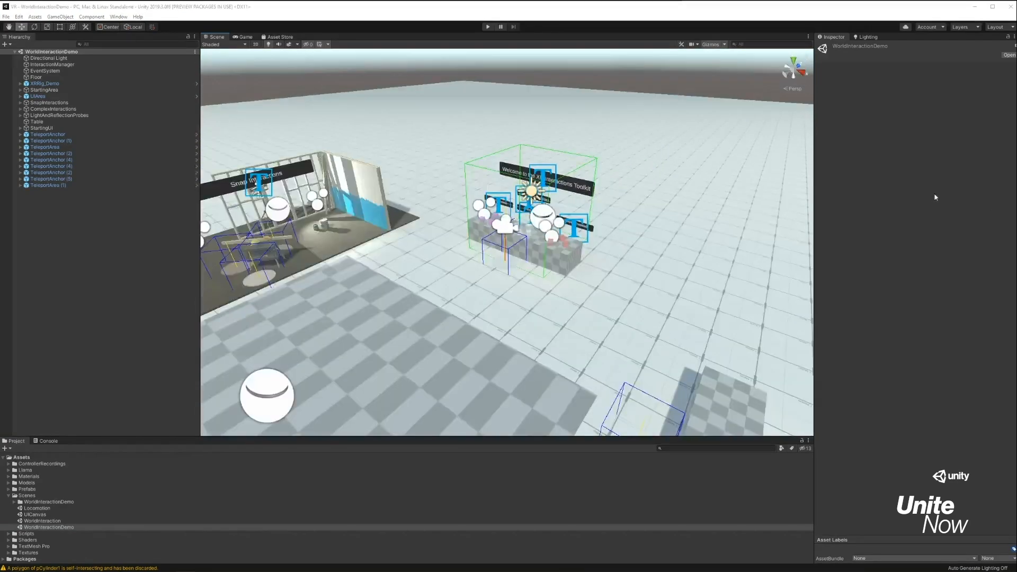
{"action": "left_click", "coordinate": [724, 45]}
{"action": "left_click_drag", "start_coordinate": [779, 55], "coordinate": [764, 62]}
{"action": "left_click", "coordinate": [695, 28]}
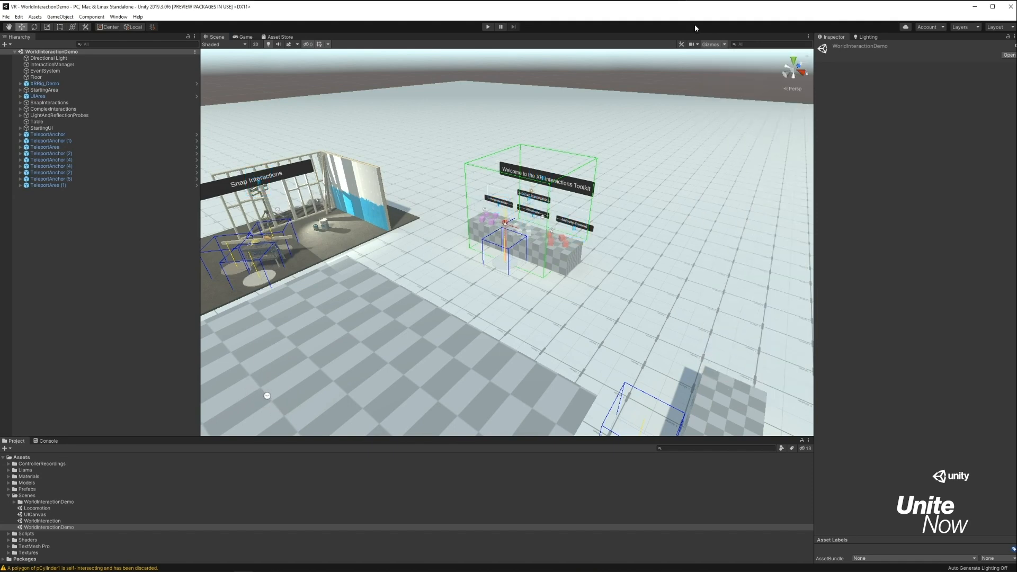
Examine the demo scene's XR Grab Interactables table, the UI Interaction area with its Scroll View, and the Teleportation area.
{"action": "scroll", "coordinate": [581, 306], "scroll_direction": "up", "scroll_amount": 10}
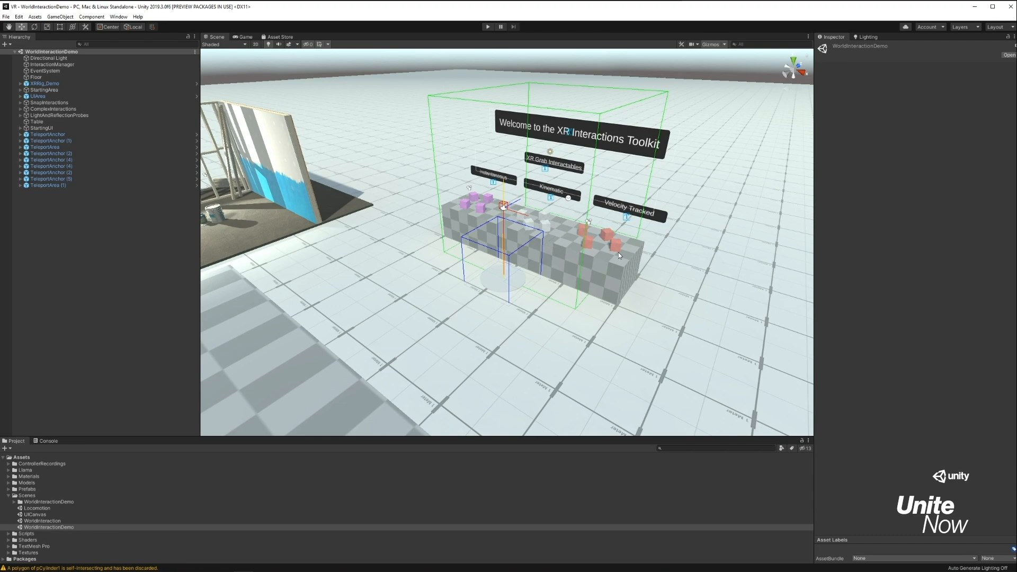
{"action": "left_click_drag", "start_coordinate": [619, 254], "coordinate": [857, 267], "text": "alt"}
{"action": "middle_click_drag", "start_coordinate": [764, 230], "coordinate": [416, 326], "text": "alt"}
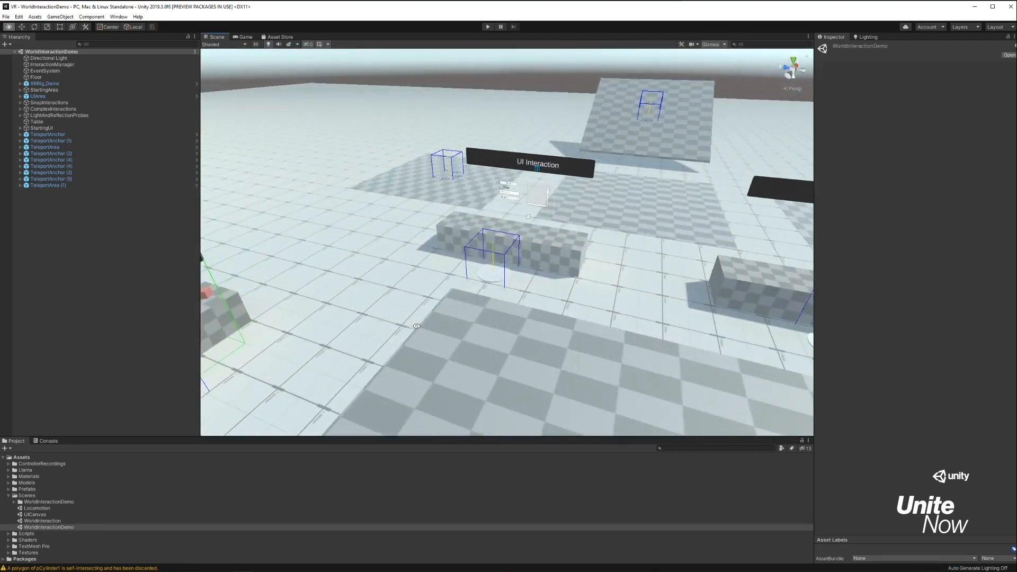
{"action": "scroll", "coordinate": [574, 208], "scroll_direction": "up", "scroll_amount": 10}
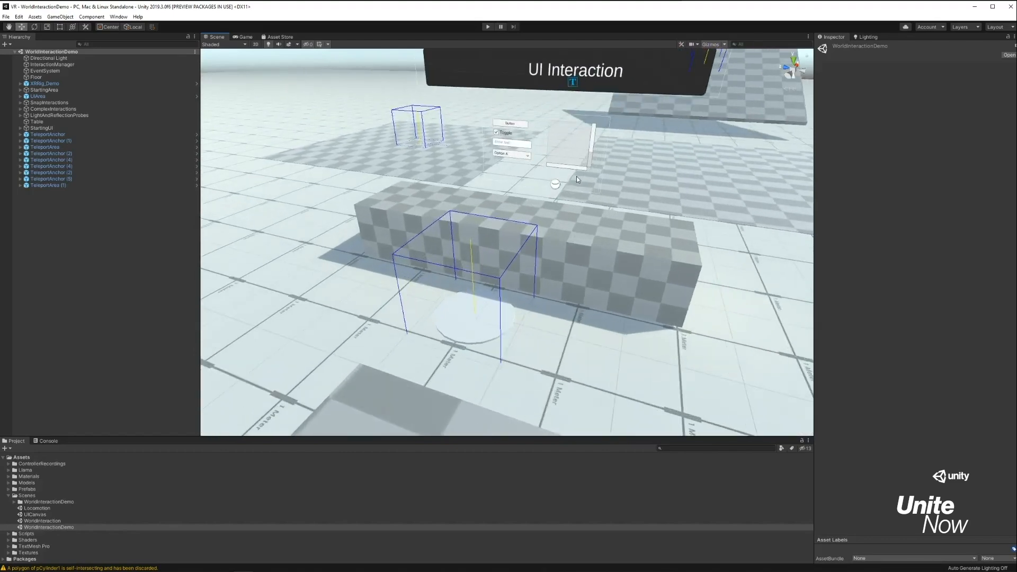
{"action": "left_click", "coordinate": [580, 179]}
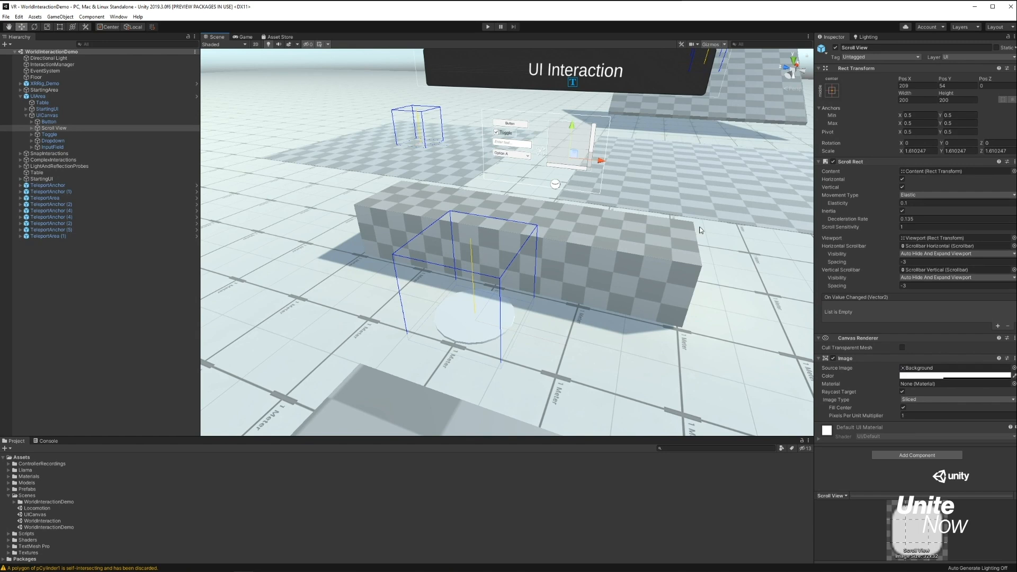
{"action": "right_click_drag", "start_coordinate": [731, 234], "coordinate": [732, 234]}
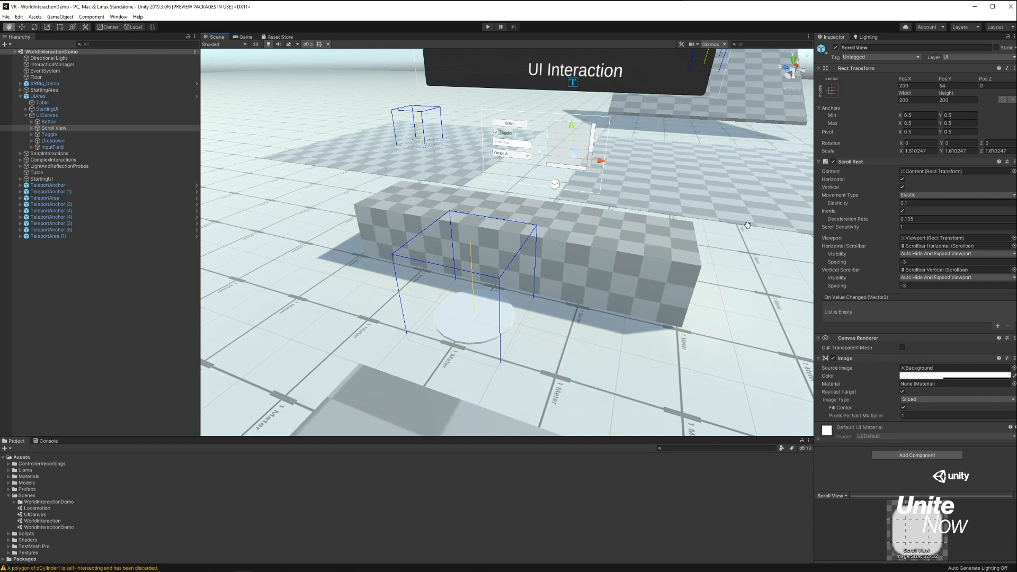
{"action": "scroll", "coordinate": [744, 233], "scroll_direction": "down", "scroll_amount": 4}
{"action": "middle_click_drag", "start_coordinate": [739, 239], "coordinate": [43, 217]}
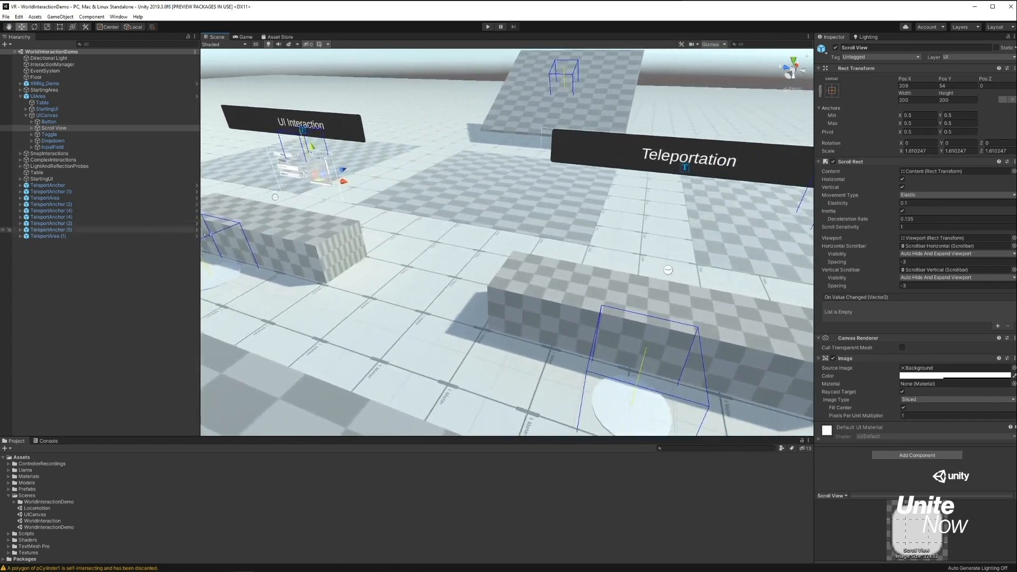
{"action": "scroll", "coordinate": [451, 220], "scroll_direction": "down", "scroll_amount": 4}
{"action": "left_click", "coordinate": [532, 239]}
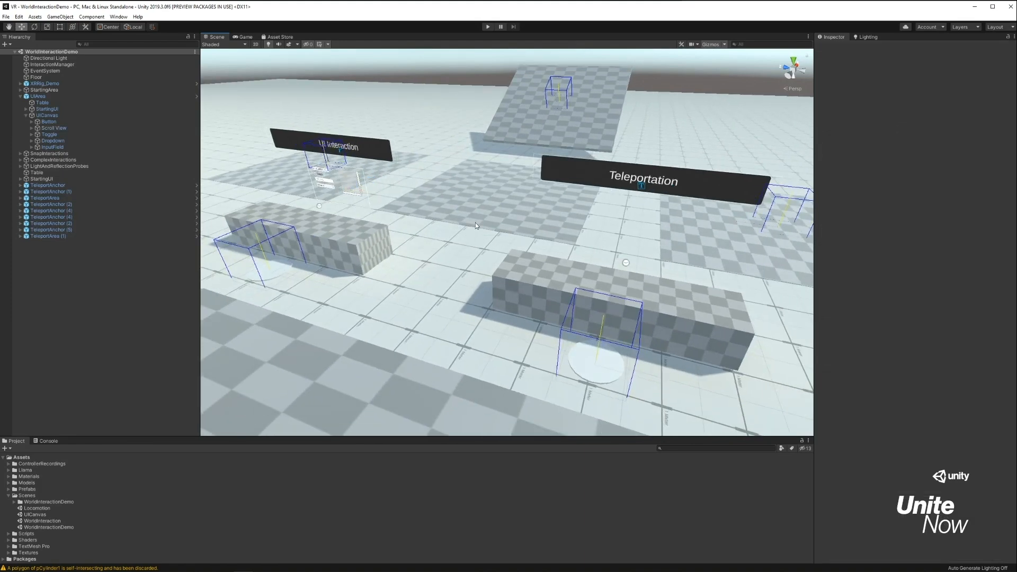
Examine the demo scene's Complex Grab Interactions table and the Snap Interactions area with its workshop set.
{"action": "right_click_drag", "start_coordinate": [415, 220], "coordinate": [311, 206]}
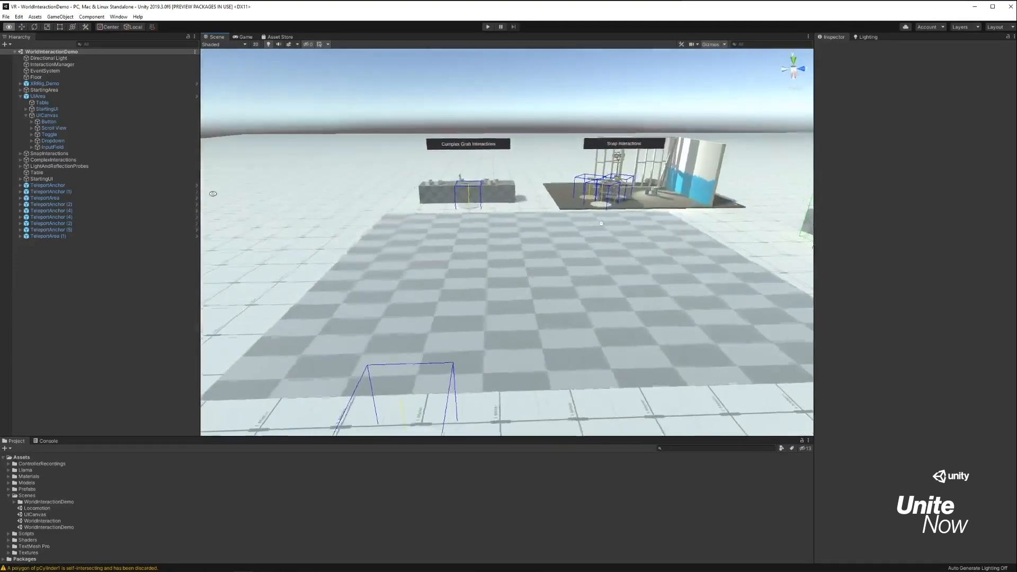
{"action": "right_click_drag", "start_coordinate": [213, 194], "coordinate": [215, 196]}
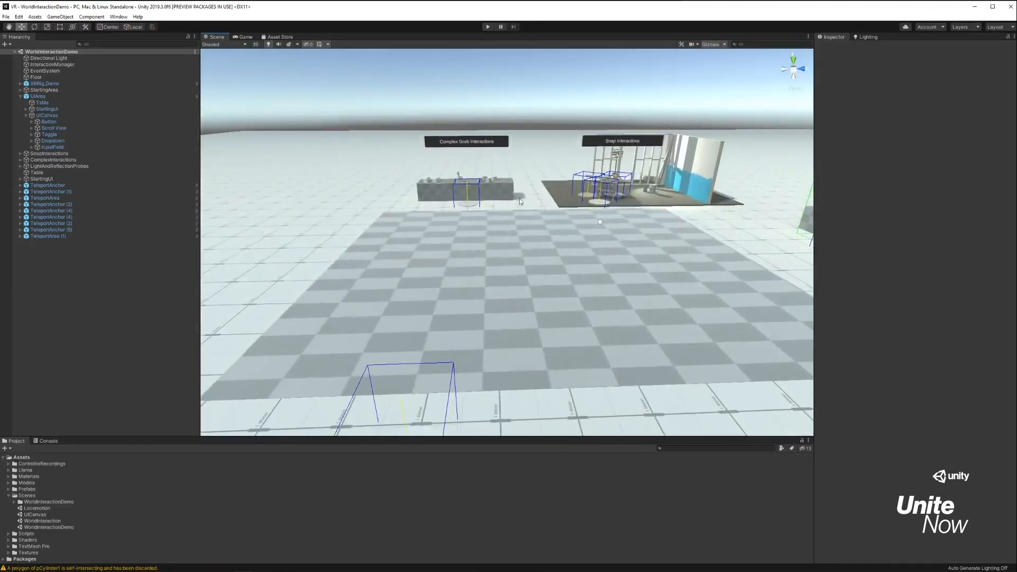
{"action": "scroll", "coordinate": [651, 186], "scroll_direction": "up", "scroll_amount": 15}
{"action": "middle_click_drag", "start_coordinate": [651, 186], "coordinate": [178, 451]}
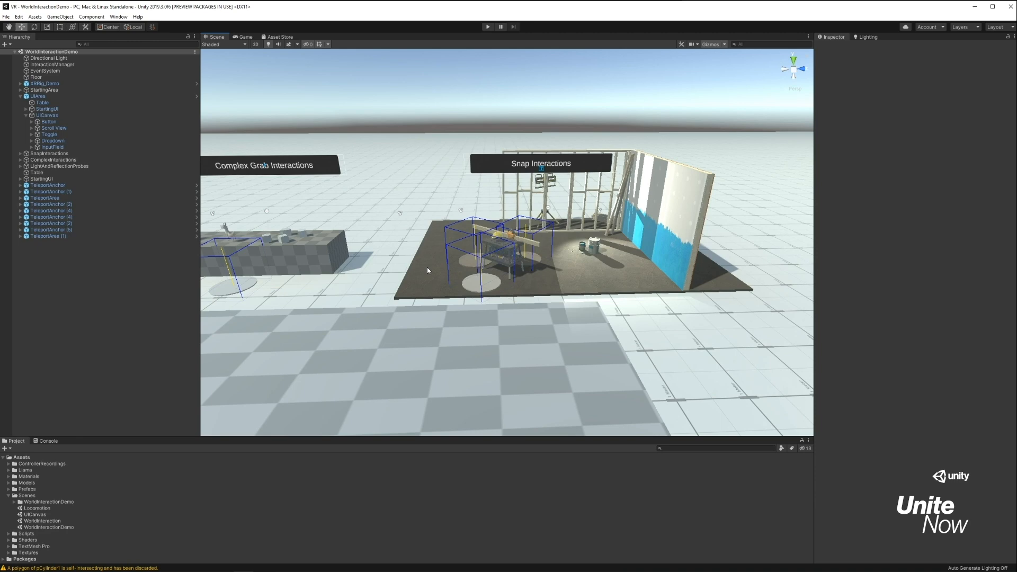
{"action": "middle_click_drag", "start_coordinate": [257, 197], "coordinate": [743, 261]}
{"action": "scroll", "coordinate": [487, 190], "scroll_direction": "up", "scroll_amount": 6}
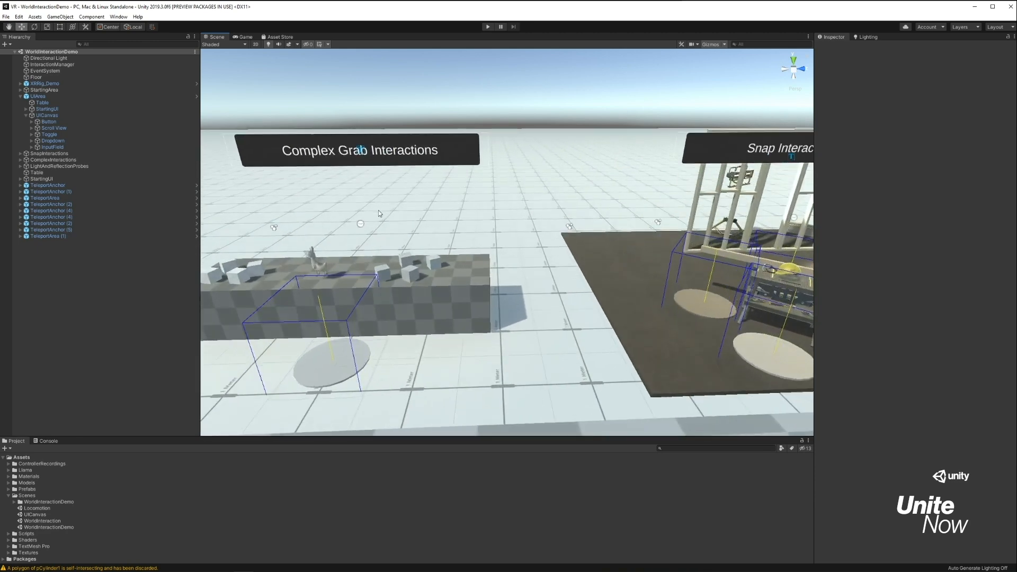
{"action": "middle_click_drag", "start_coordinate": [487, 190], "coordinate": [517, 191]}
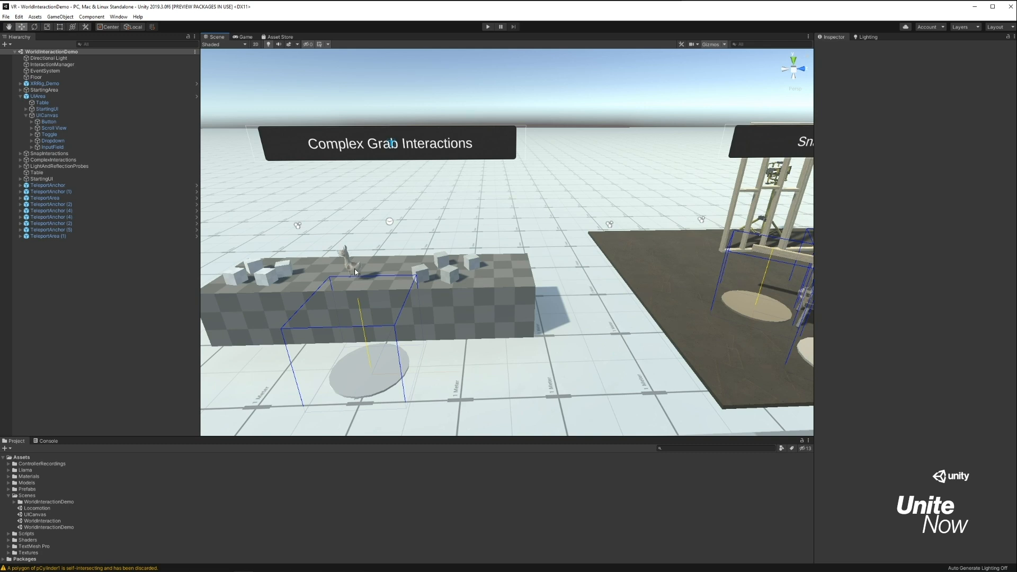
{"action": "middle_click_drag", "start_coordinate": [363, 231], "coordinate": [940, 208]}
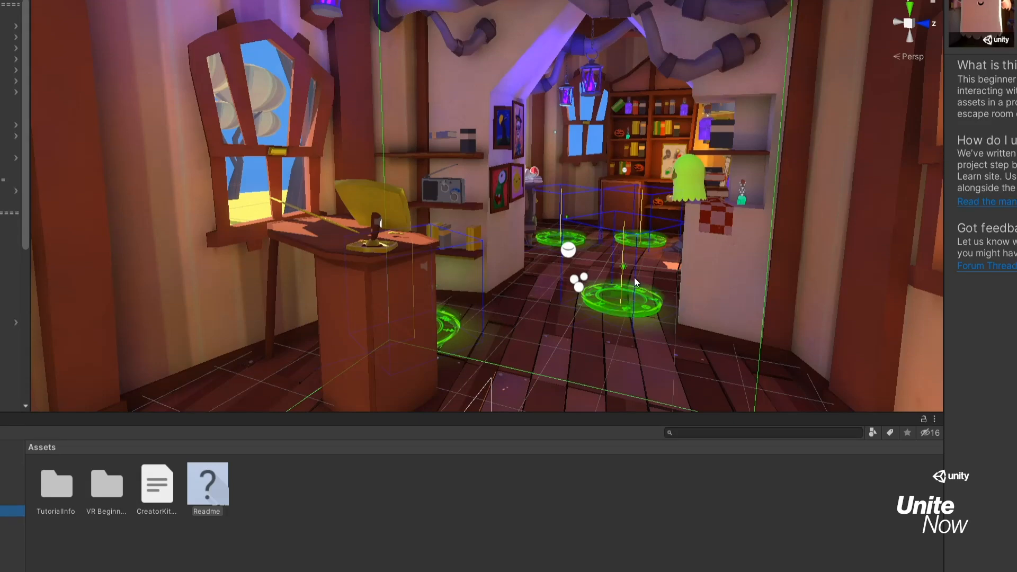
Open the PrototypeScene from the VR Beginner project's Scenes/Final folder.
{"action": "right_click_drag", "start_coordinate": [648, 274], "coordinate": [795, 260]}
{"action": "double_click", "coordinate": [106, 485]}
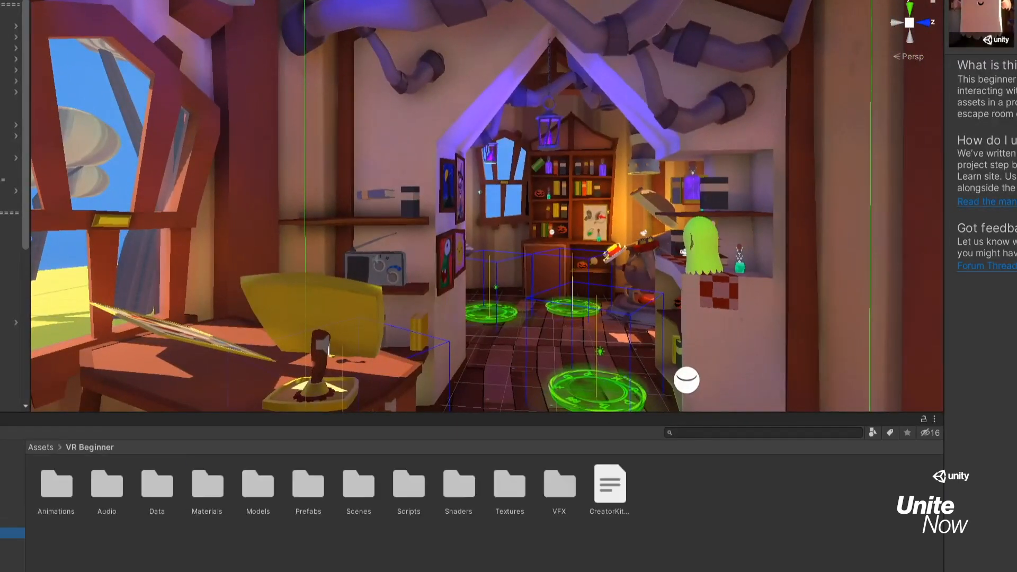
{"action": "double_click", "coordinate": [358, 485]}
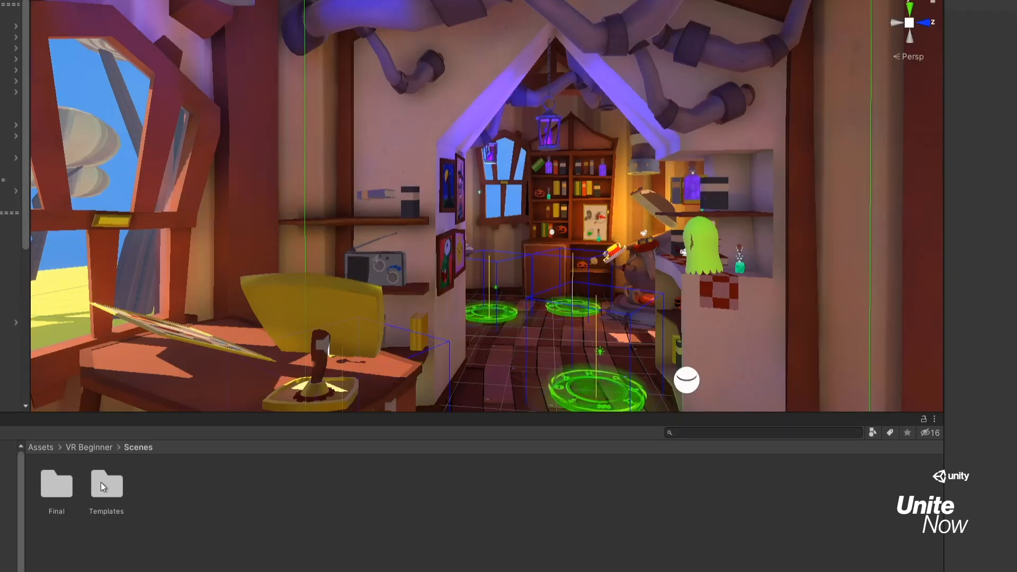
{"action": "double_click", "coordinate": [58, 488]}
{"action": "double_click", "coordinate": [197, 475]}
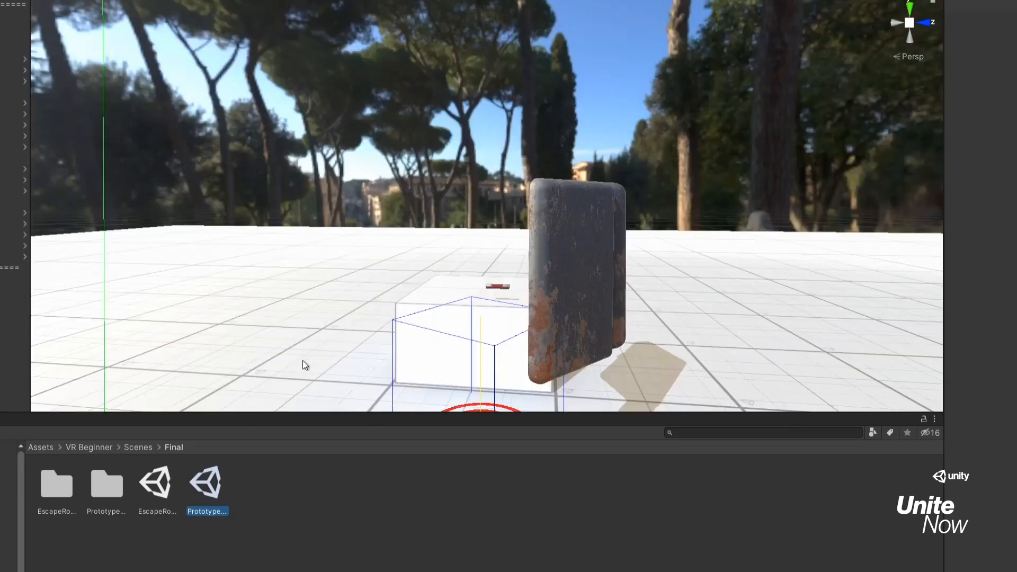
Inspect the props and tables of the prototype scene, and reopen the EscapeRoom scene.
{"action": "right_click_drag", "start_coordinate": [468, 262], "coordinate": [989, 400]}
{"action": "key", "text": "s"}
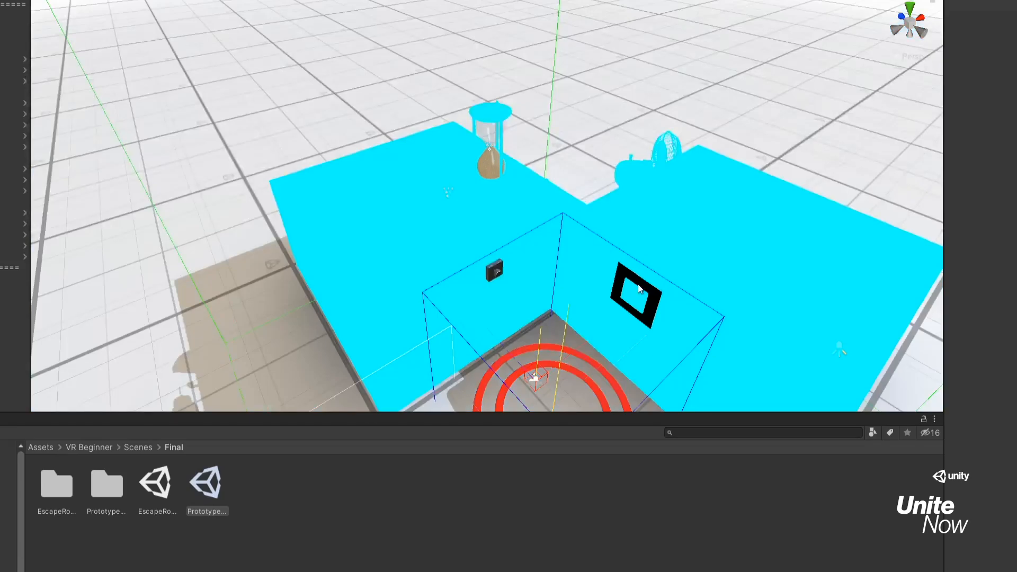
{"action": "right_click_drag", "start_coordinate": [638, 284], "coordinate": [492, 243]}
{"action": "key", "text": "w"}
{"action": "key", "text": "s"}
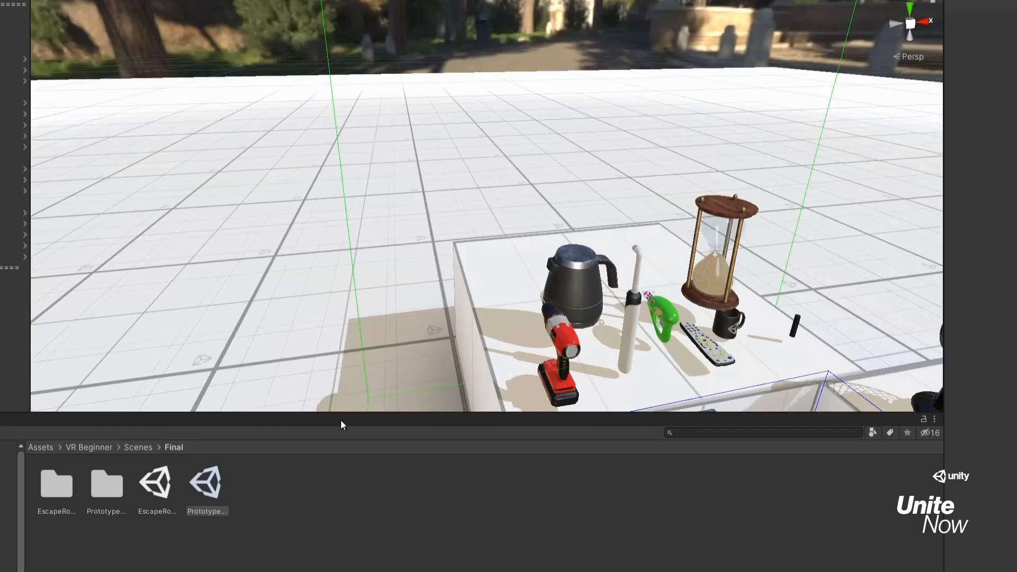
{"action": "left_click", "coordinate": [159, 484]}
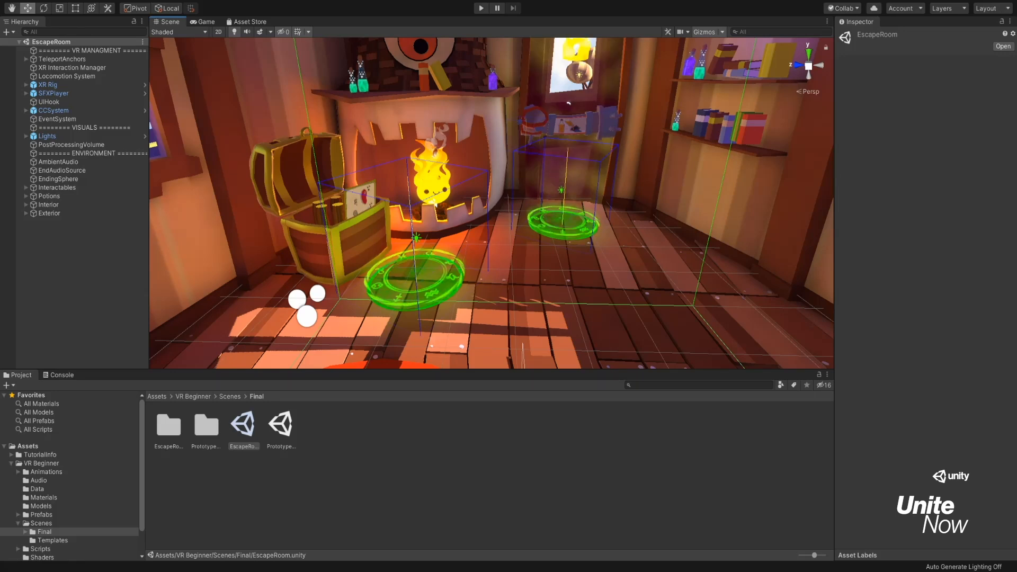
Switch back to the PrototypeScene and inspect the props on both tables around the teleport anchor.
{"action": "double_click", "coordinate": [281, 425]}
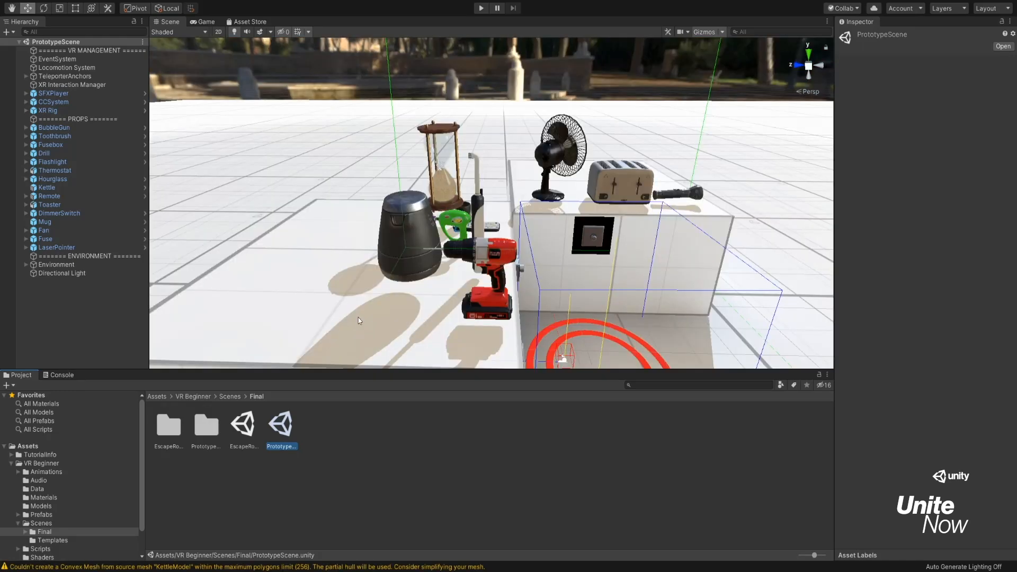
{"action": "left_click_drag", "start_coordinate": [396, 257], "coordinate": [295, 248], "text": "alt"}
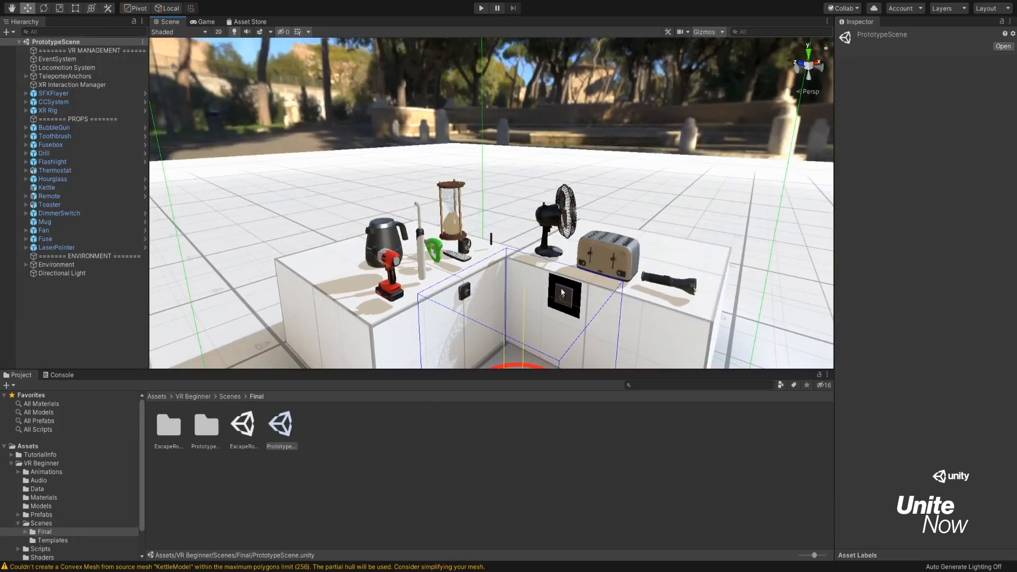
{"action": "left_click_drag", "start_coordinate": [532, 275], "coordinate": [477, 282], "text": "alt"}
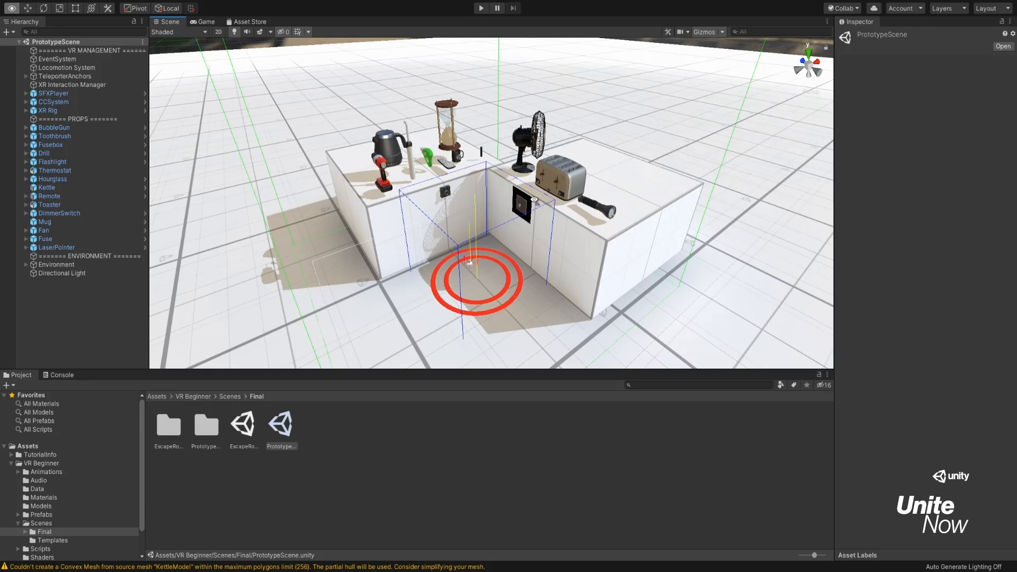
{"action": "left_click_drag", "start_coordinate": [498, 179], "coordinate": [498, 161], "text": "alt"}
{"action": "right_click_drag", "start_coordinate": [470, 293], "coordinate": [527, 171], "text": "alt"}
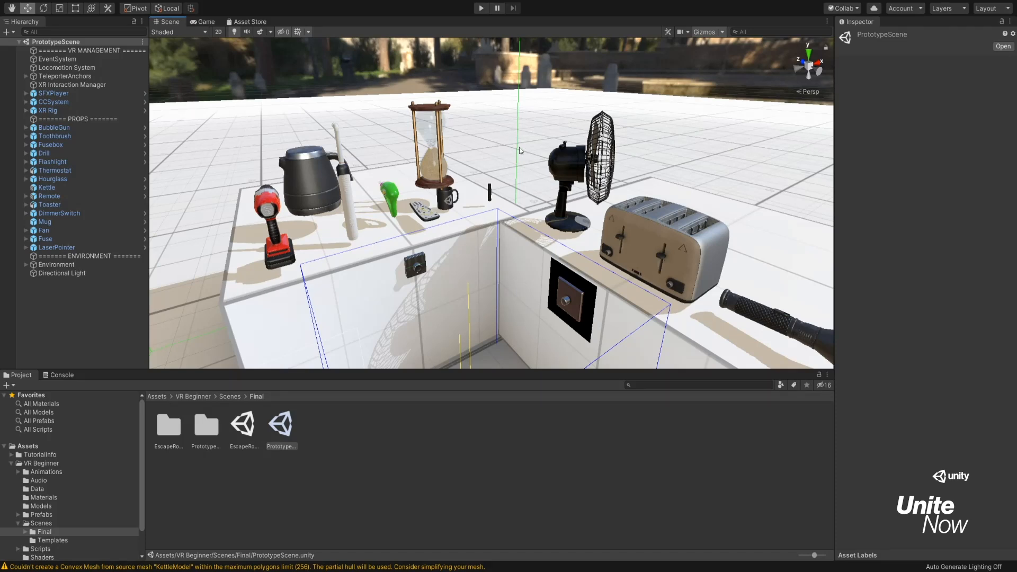
{"action": "right_click_drag", "start_coordinate": [565, 174], "coordinate": [548, 166]}
{"action": "key", "text": "s"}
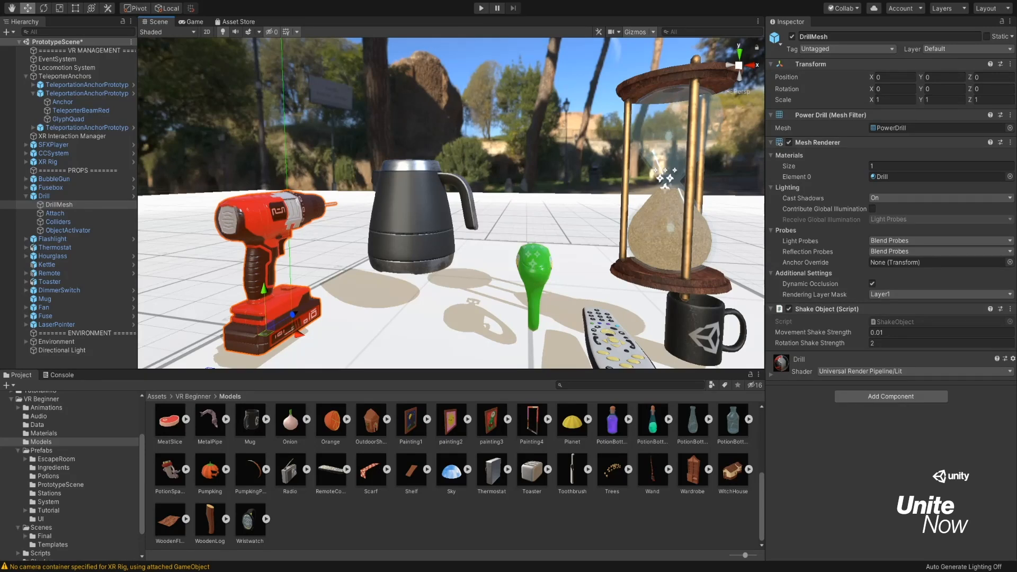
Examine the components of the Drill and its children DrillMesh, Attach, Colliders and ObjectActivator, toggling the mesh off and on.
{"action": "left_click", "coordinate": [44, 196]}
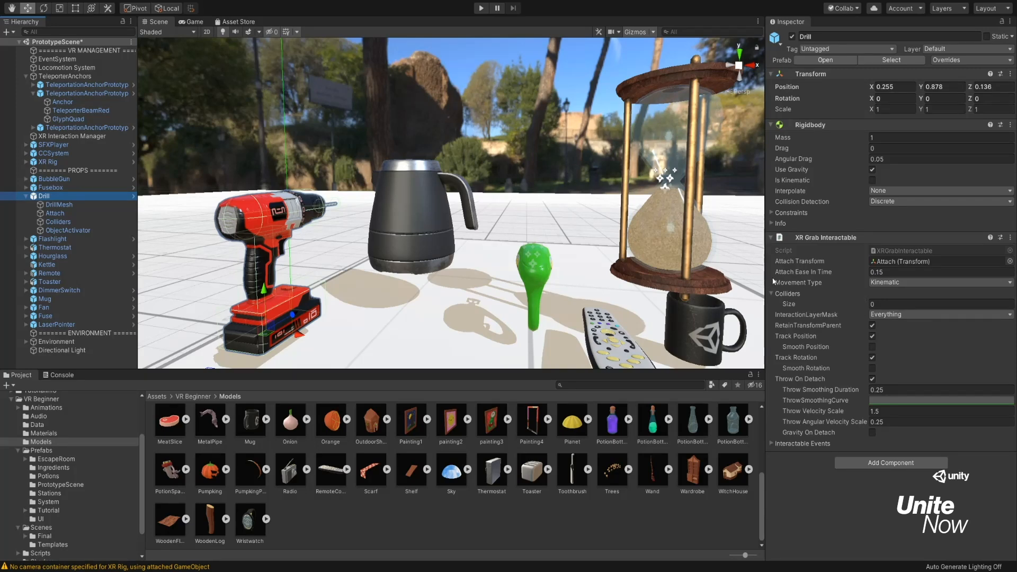
{"action": "left_click", "coordinate": [80, 204]}
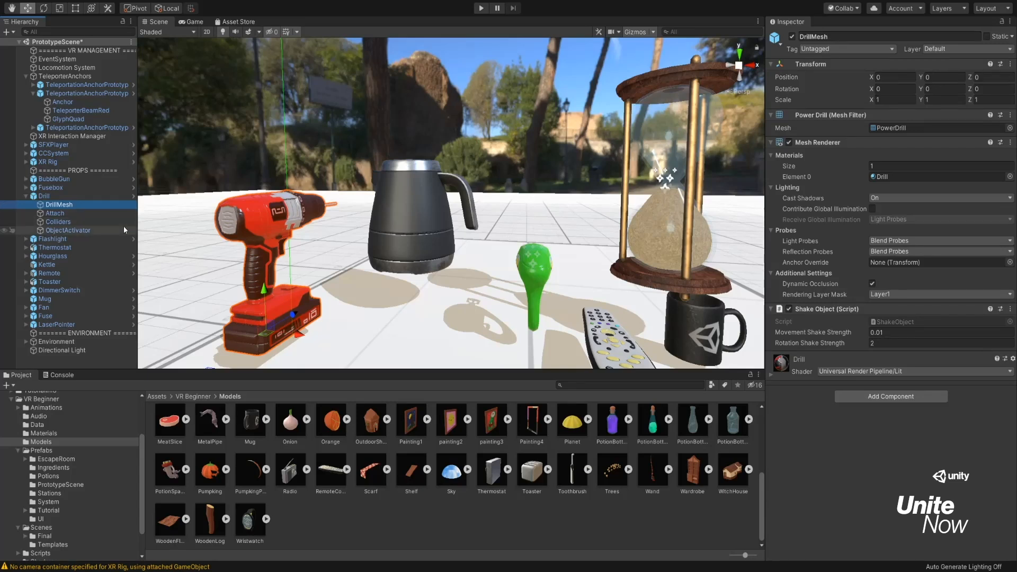
{"action": "left_click", "coordinate": [791, 36]}
{"action": "left_click", "coordinate": [791, 36]}
{"action": "left_click", "coordinate": [64, 212]}
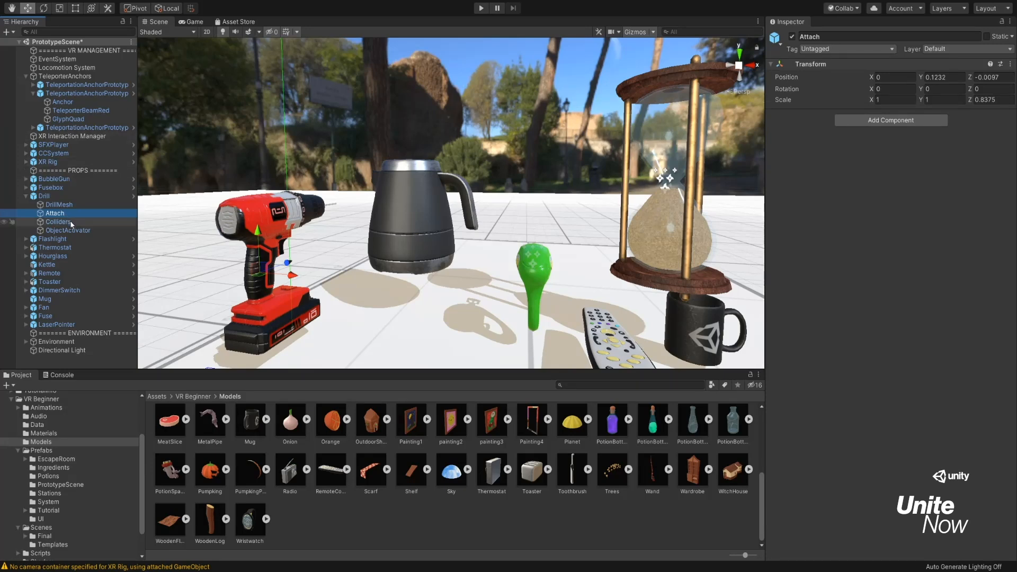
{"action": "left_click", "coordinate": [108, 223]}
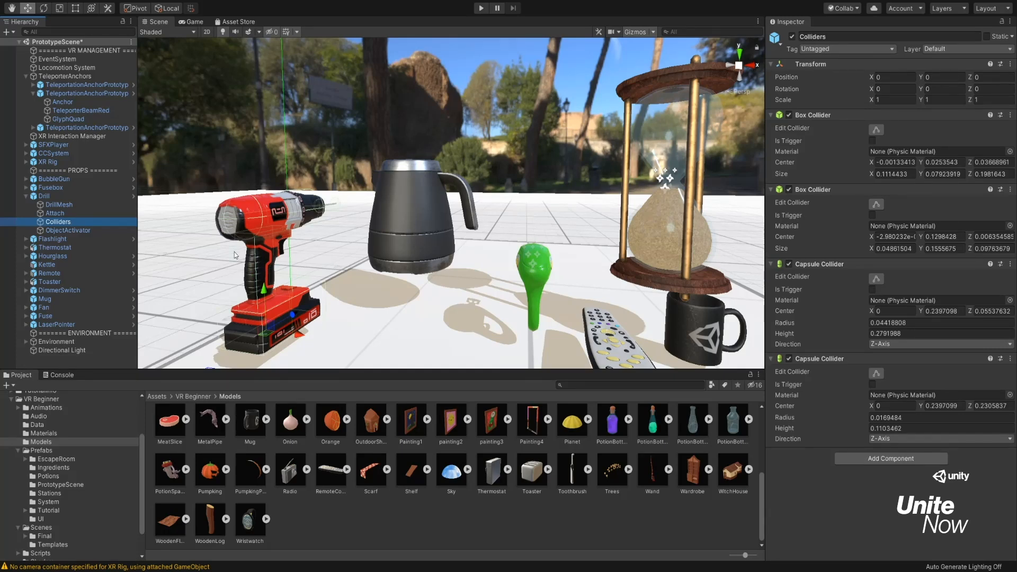
{"action": "left_click", "coordinate": [61, 231]}
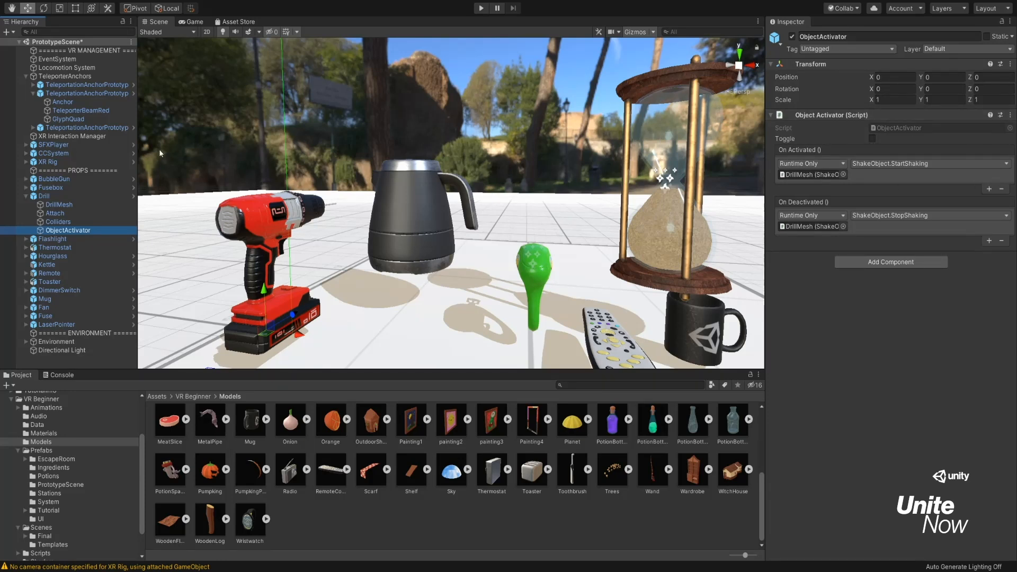
{"action": "left_click", "coordinate": [104, 196]}
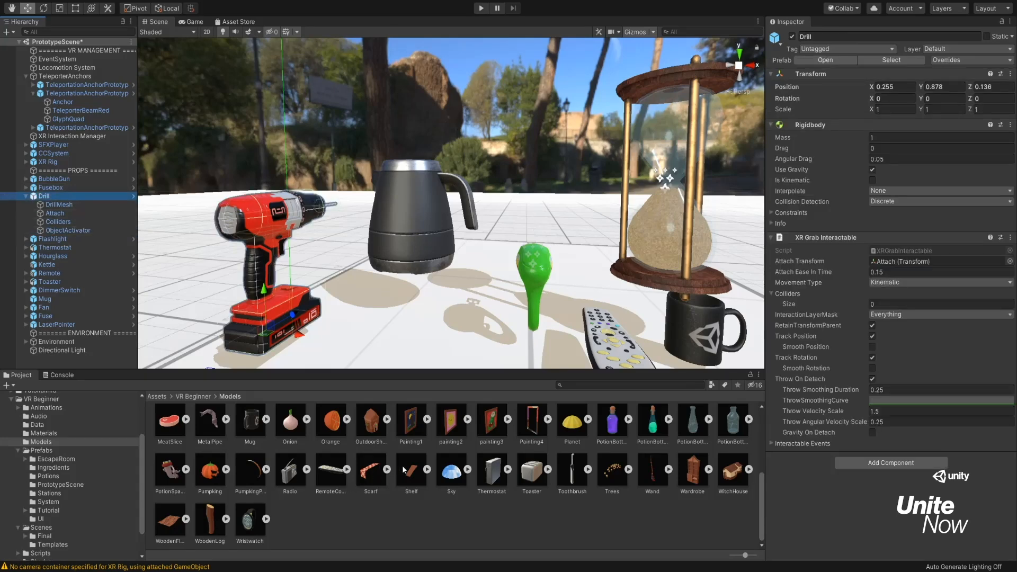
Place the Toothbrush model from the Models folder on the table beside the drill and raise it to a Y position of about 1.098.
{"action": "scroll", "coordinate": [403, 469], "scroll_direction": "up", "scroll_amount": 5}
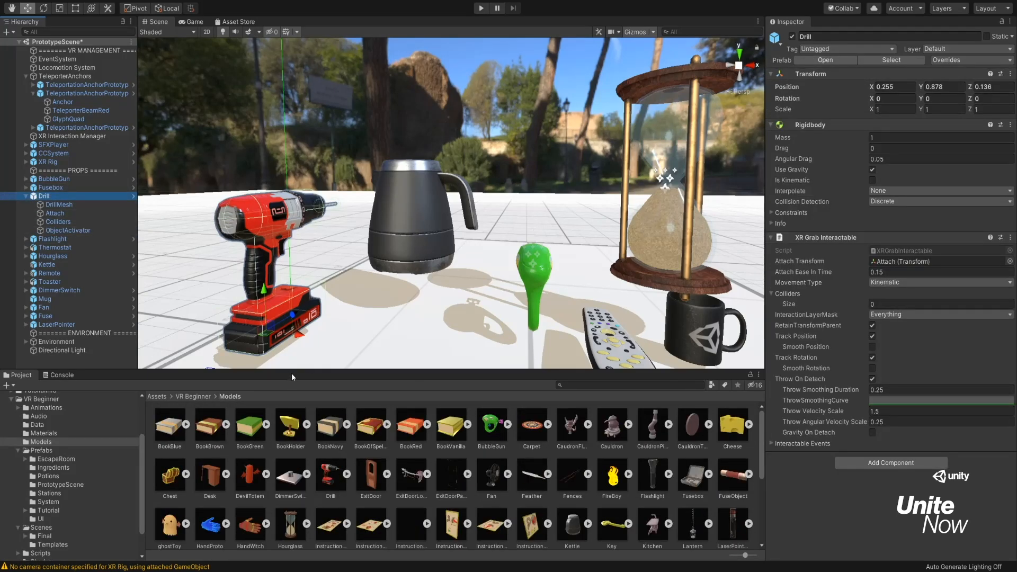
{"action": "left_click_drag", "start_coordinate": [293, 370], "coordinate": [296, 304]}
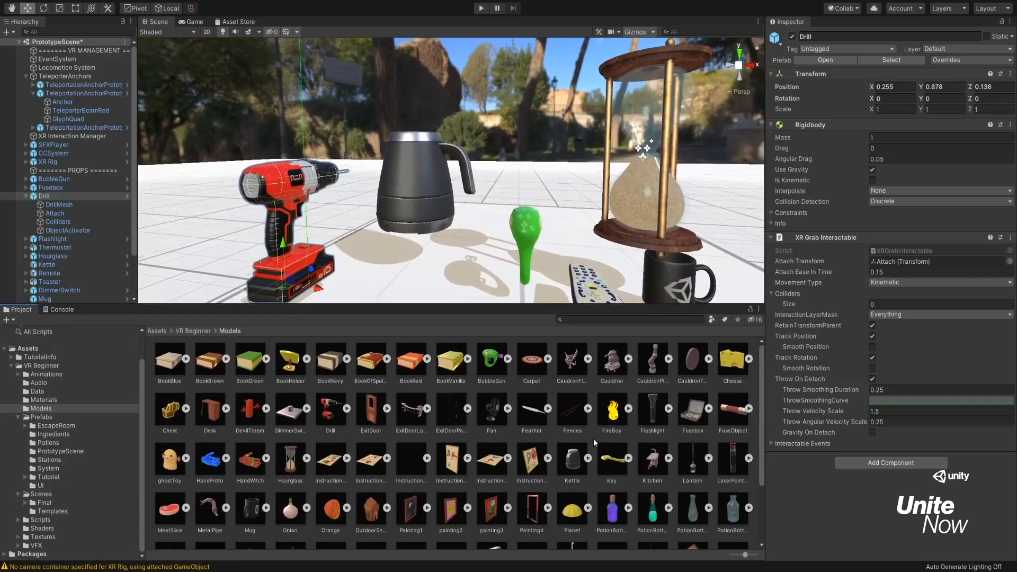
{"action": "scroll", "coordinate": [662, 422], "scroll_direction": "down", "scroll_amount": 3}
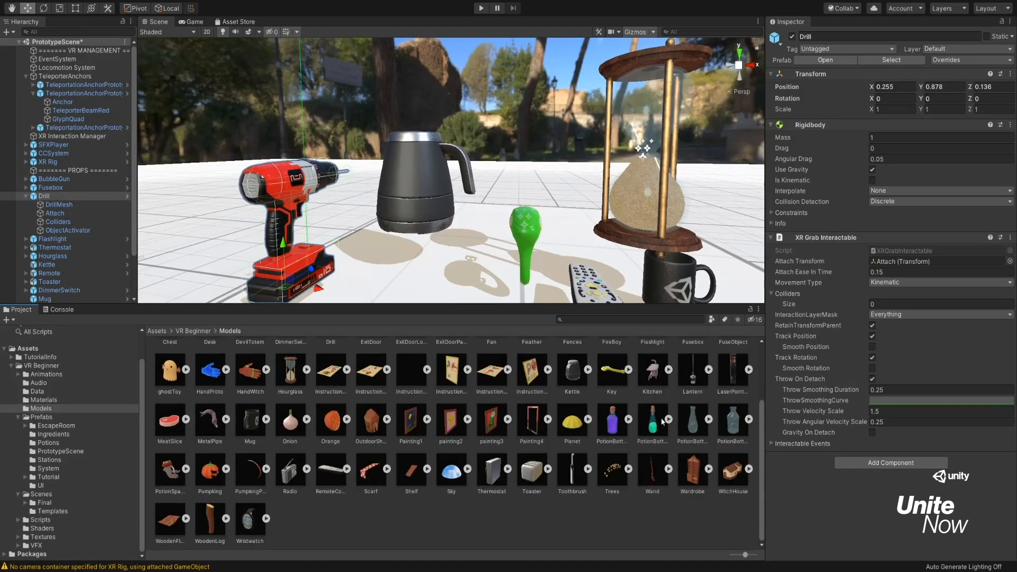
{"action": "left_click_drag", "start_coordinate": [574, 477], "coordinate": [455, 279]}
{"action": "key", "text": "f"}
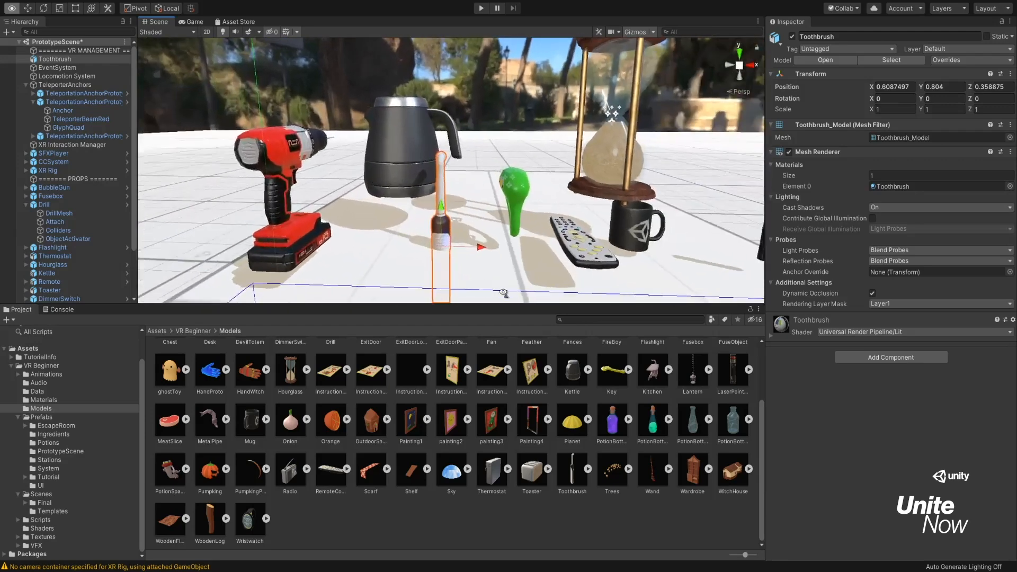
{"action": "left_click_drag", "start_coordinate": [443, 200], "coordinate": [442, 100]}
{"action": "key", "text": "f"}
Add an empty child object named Attach to the Toothbrush.
{"action": "left_click", "coordinate": [68, 59]}
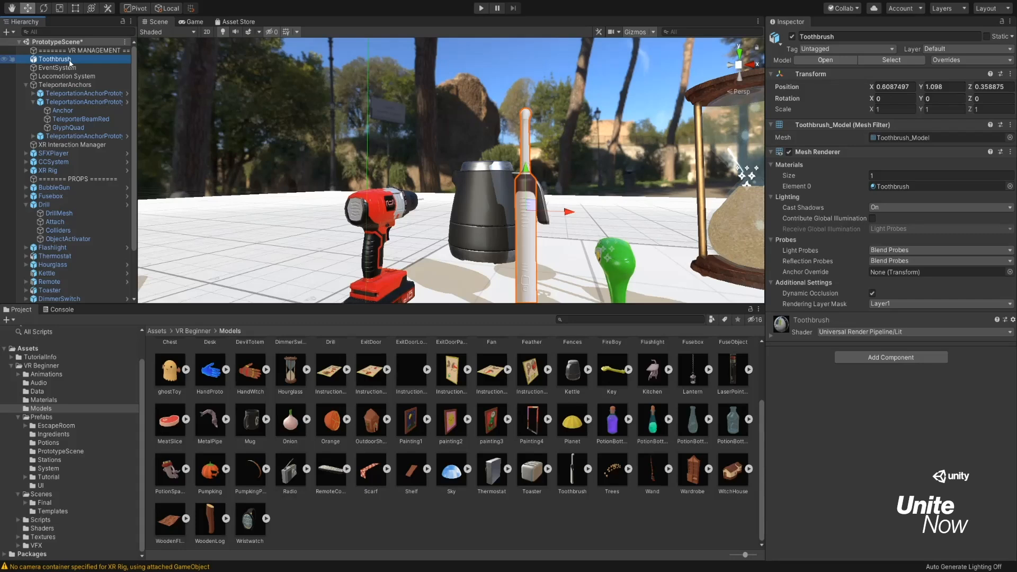
{"action": "key", "text": "alt+shift+n"}
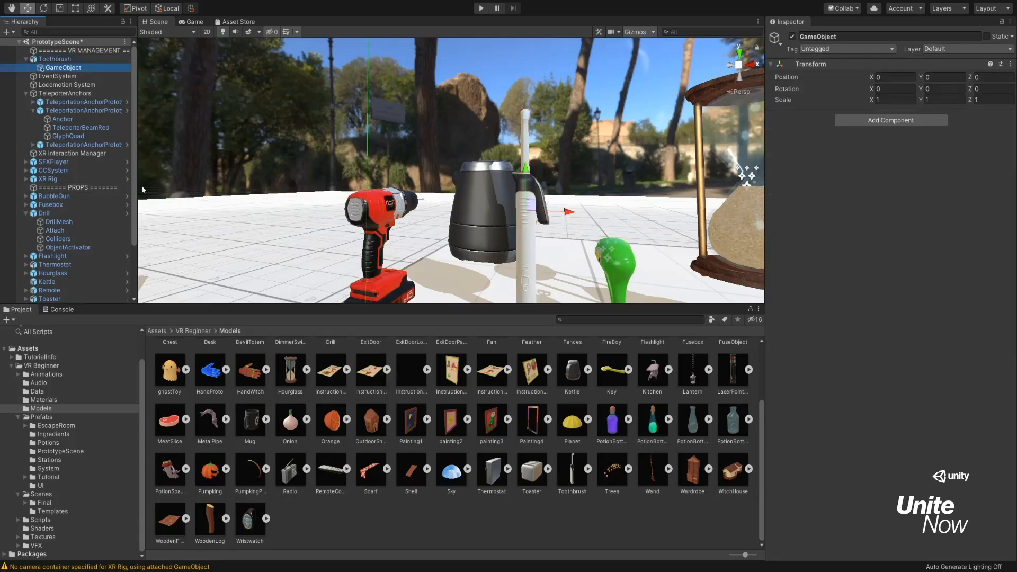
{"action": "type", "text": "Attach"}
{"action": "key", "text": "Return"}
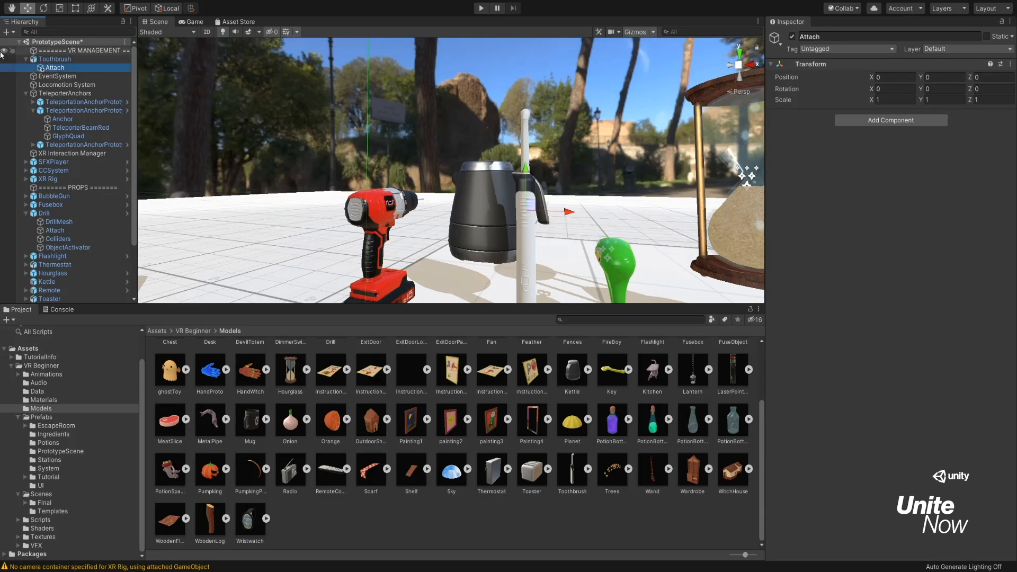
Add a second empty child object to the Toothbrush and name it ObjectActivator.
{"action": "left_click", "coordinate": [70, 60]}
{"action": "key", "text": "alt+shift+n"}
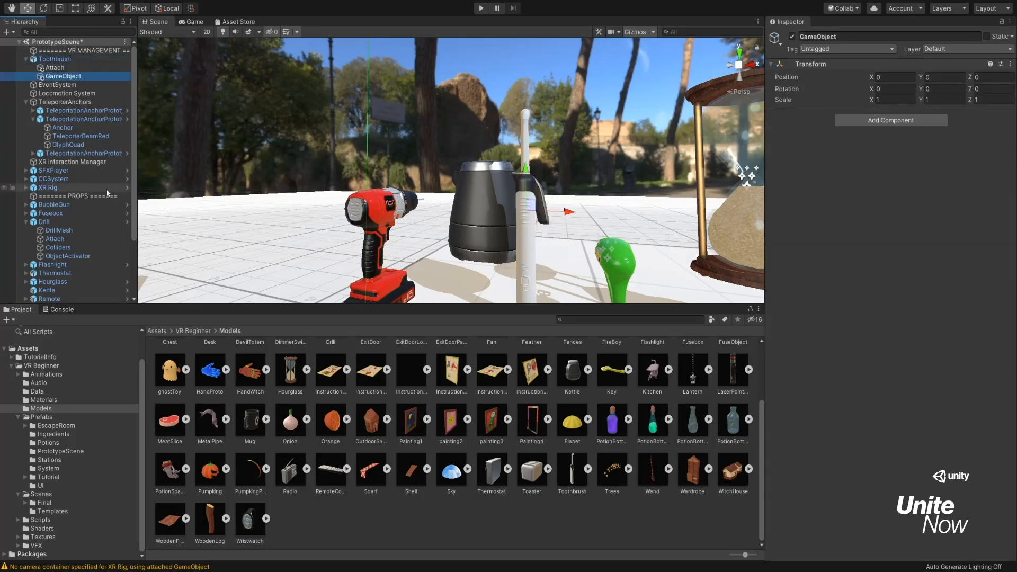
{"action": "key", "text": "F2"}
{"action": "type", "text": "O"}
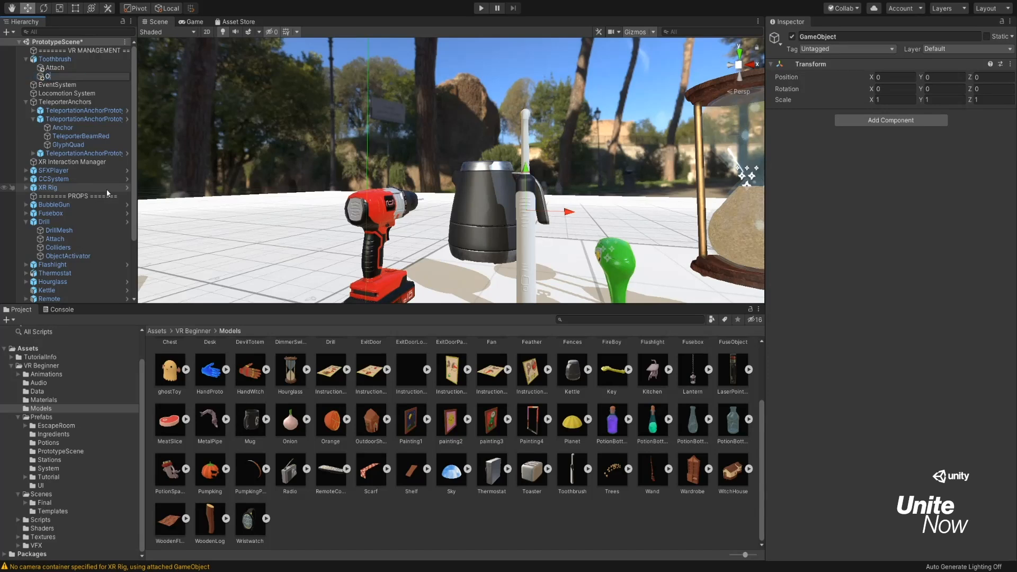
{"action": "type", "text": "bjectActivator"}
{"action": "key", "text": "Return"}
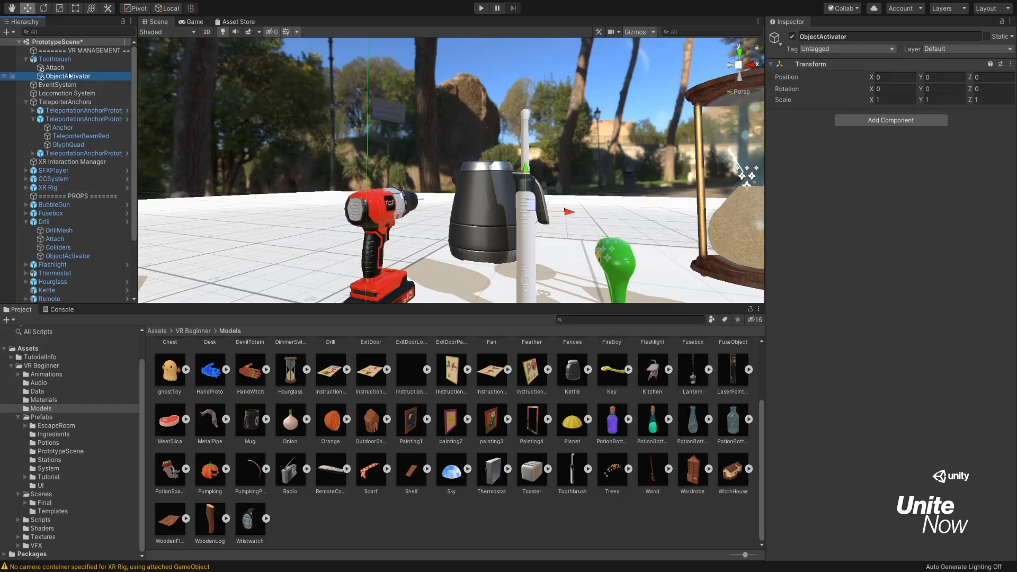
Add another empty child object to the Toothbrush and name it Colliders.
{"action": "left_click", "coordinate": [53, 59]}
{"action": "key", "text": "alt+shift+n"}
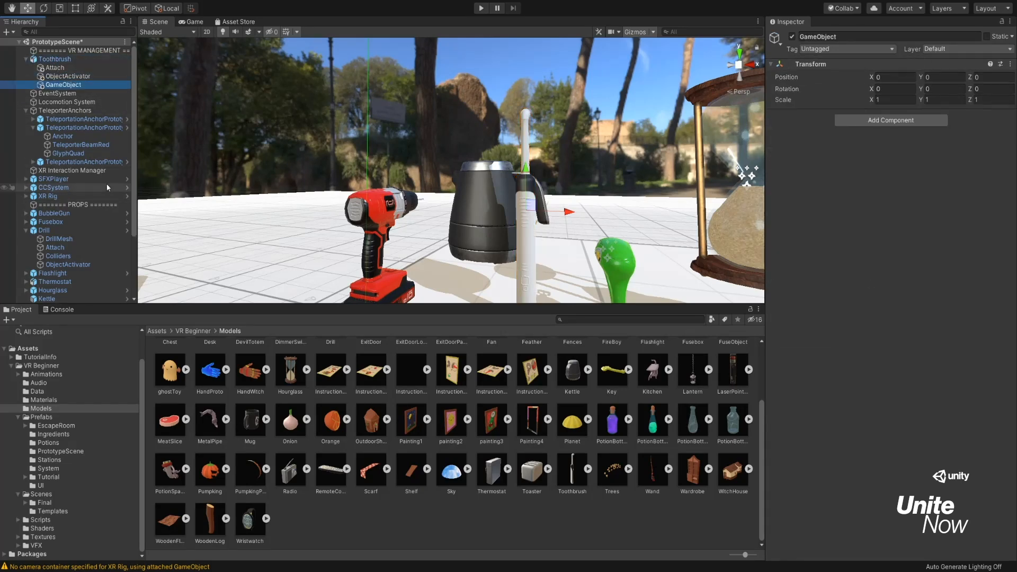
{"action": "key", "text": "F2"}
{"action": "type", "text": "Coll"}
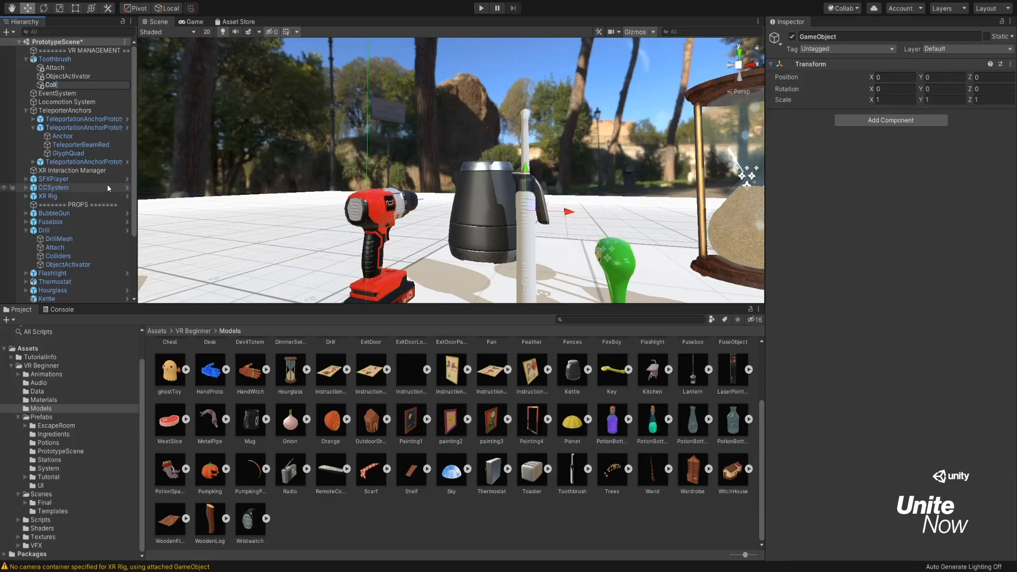
{"action": "type", "text": "iders"}
{"action": "key", "text": "Return"}
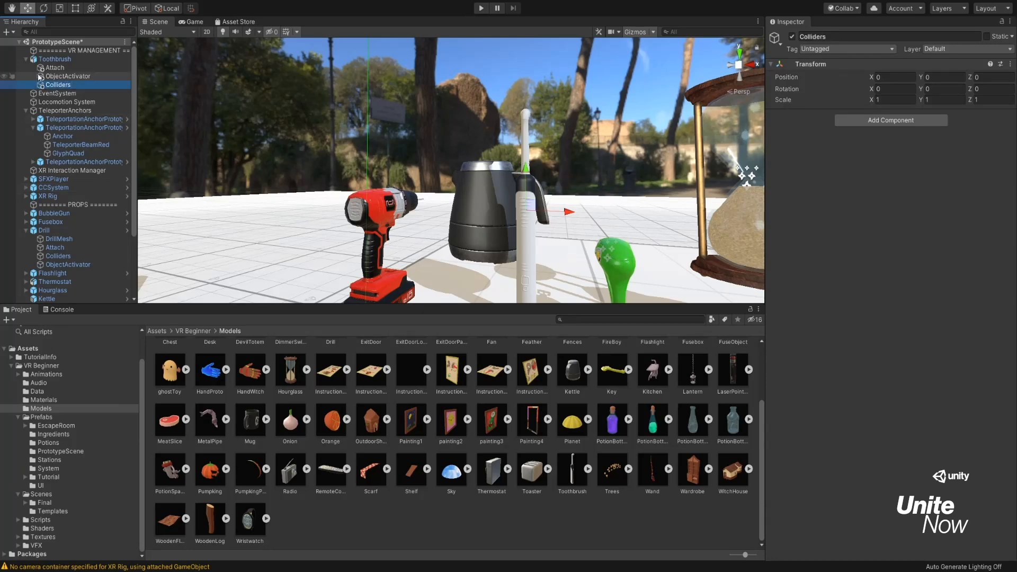
Add a fourth empty child object to the Toothbrush and name it ToothbrushMesh.
{"action": "left_click", "coordinate": [56, 59]}
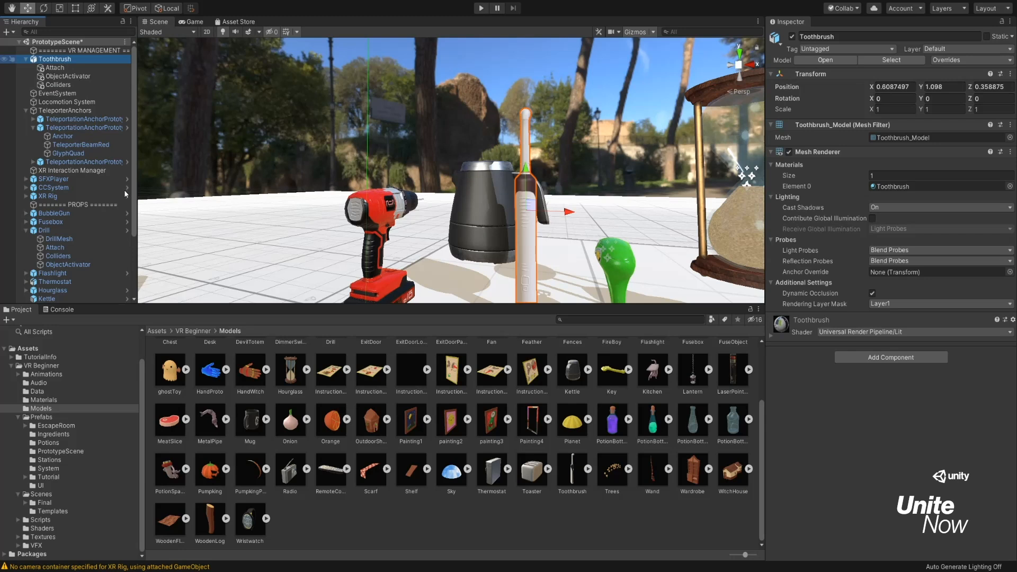
{"action": "key", "text": "alt+shift+n"}
{"action": "key", "text": "F2"}
{"action": "type", "text": "ToothbrushMesh"}
{"action": "key", "text": "Return"}
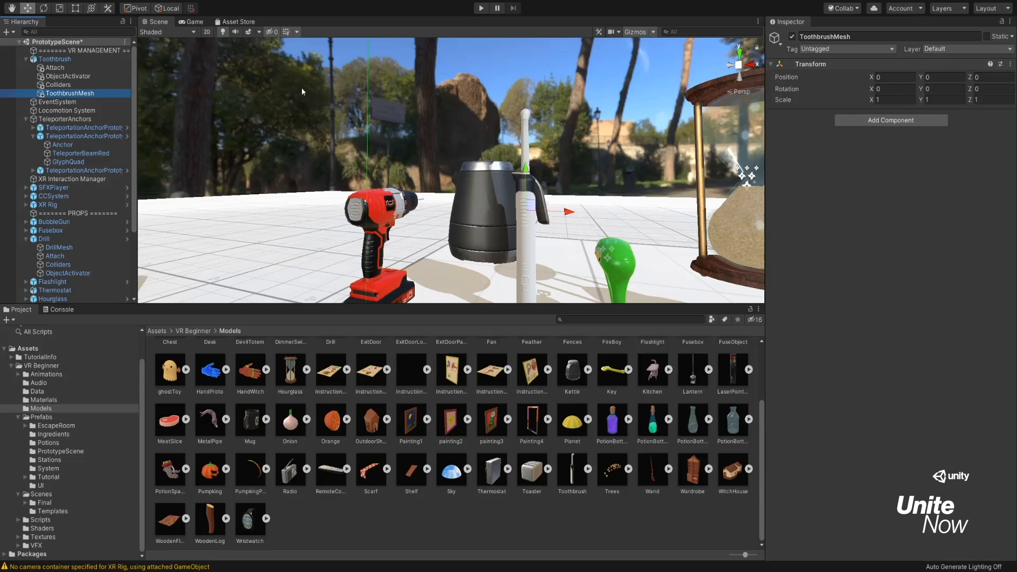
Remove the Mesh Filter and Mesh Renderer from the Toothbrush parent, and add Rigidbody and XR Grab Interactable components to it.
{"action": "left_click", "coordinate": [72, 62]}
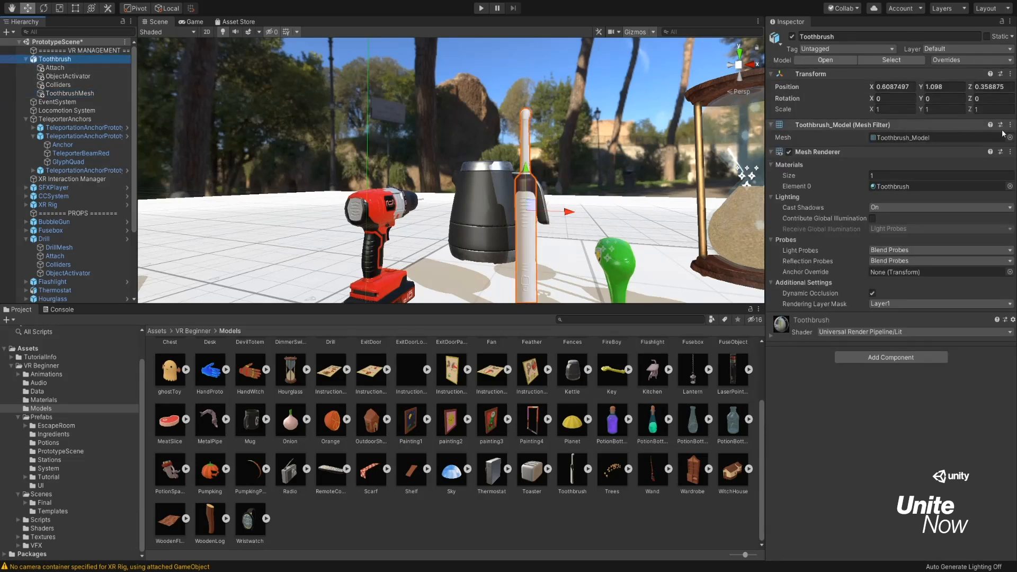
{"action": "left_click", "coordinate": [1001, 153]}
{"action": "left_click", "coordinate": [1009, 138]}
{"action": "left_click", "coordinate": [997, 164]}
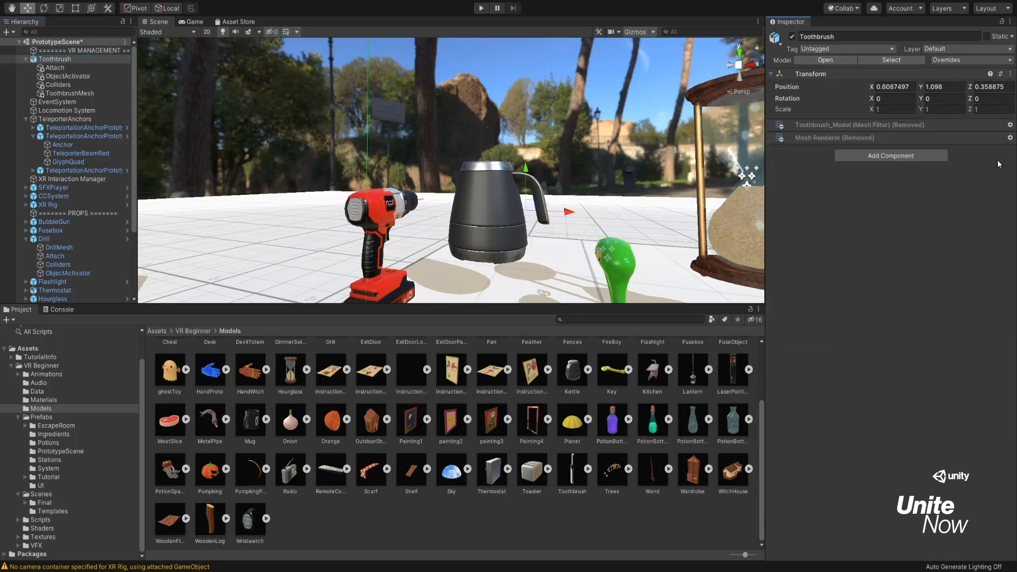
{"action": "left_click", "coordinate": [939, 158]}
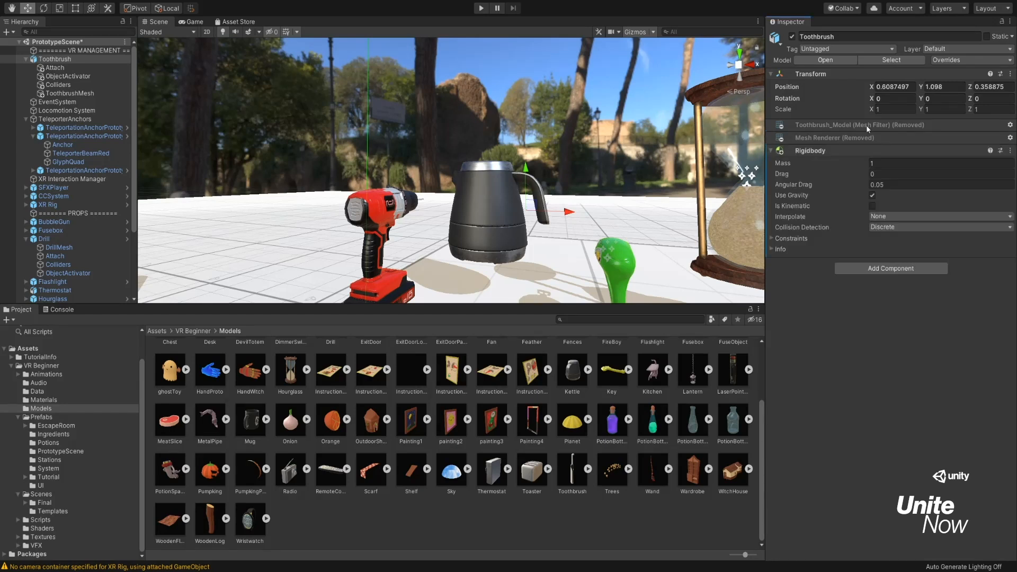
{"action": "left_click", "coordinate": [897, 268]}
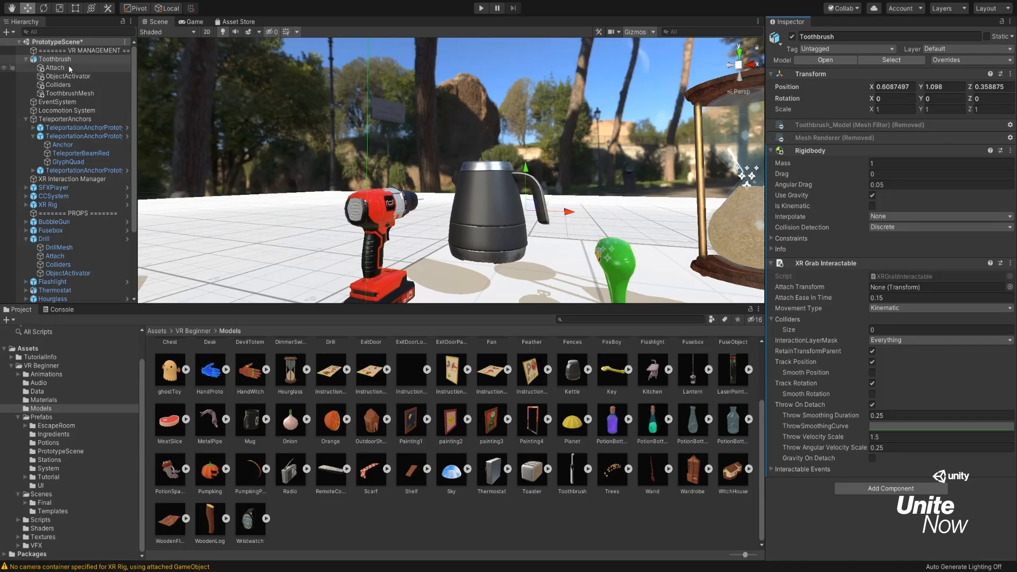
Add Mesh Filter and Mesh Renderer components to the ToothbrushMesh child object.
{"action": "left_click", "coordinate": [94, 93]}
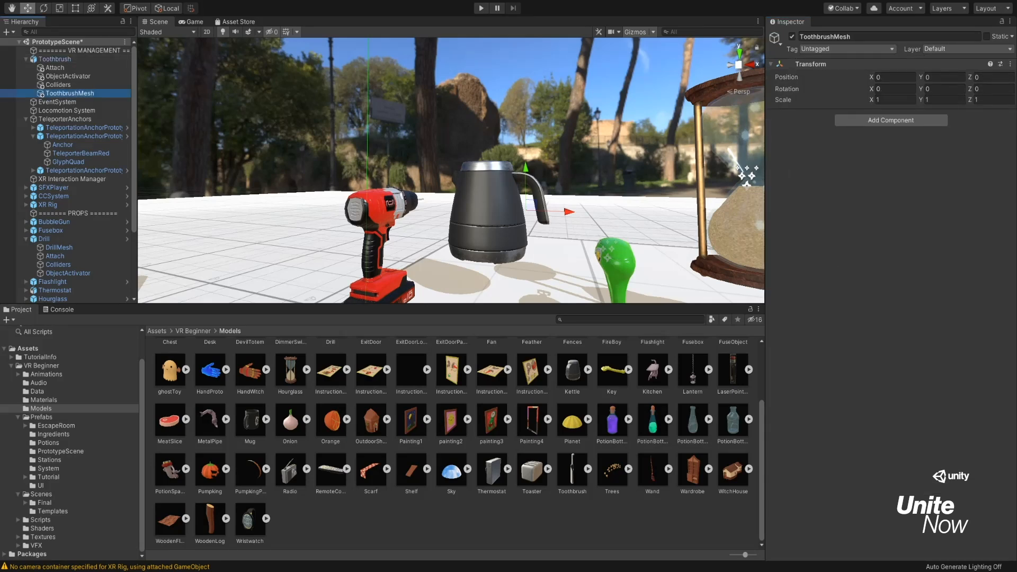
{"action": "left_click", "coordinate": [920, 122]}
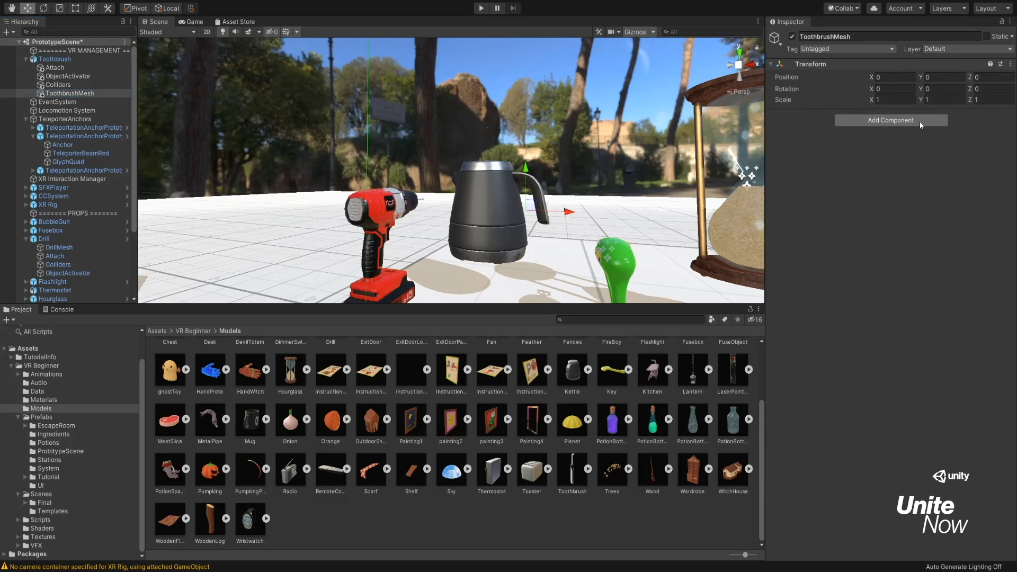
{"action": "key", "text": "Return"}
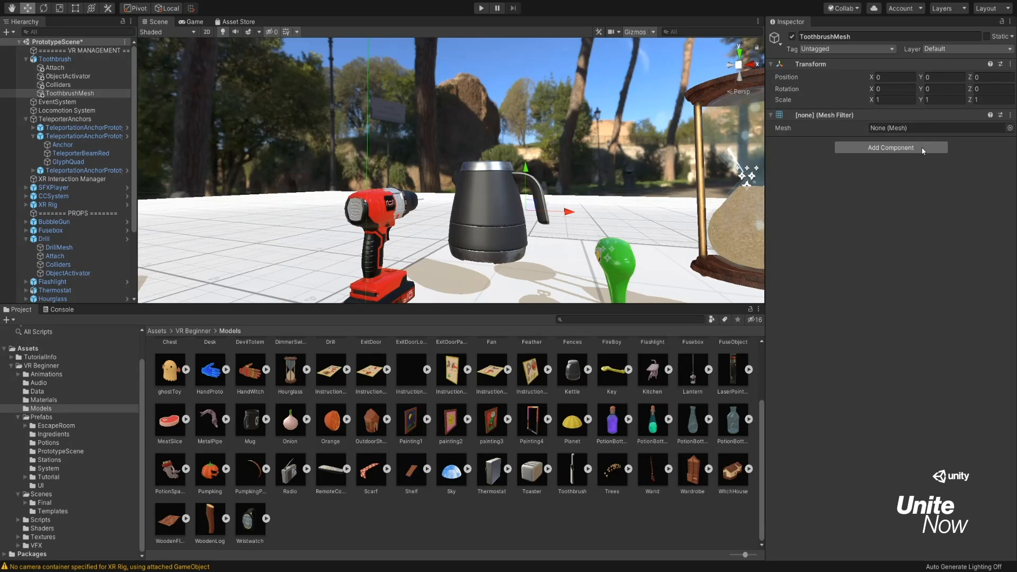
{"action": "key", "text": "Return"}
Assign the Toothbrush_Model mesh to ToothbrushMesh's Mesh Filter and the Toothbrush material to Element 0 of its Mesh Renderer.
{"action": "left_click", "coordinate": [1008, 128]}
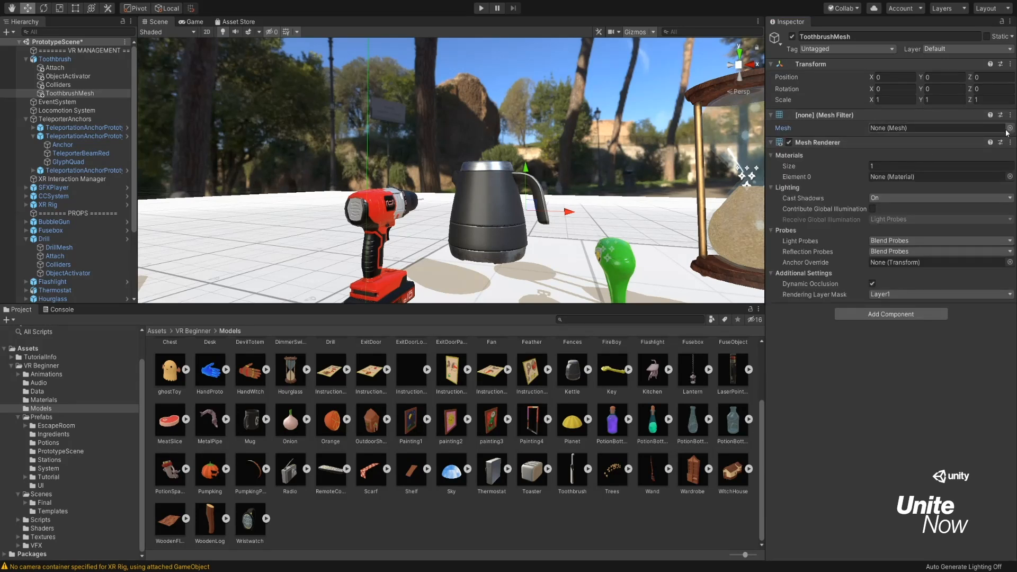
{"action": "double_click", "coordinate": [547, 335]}
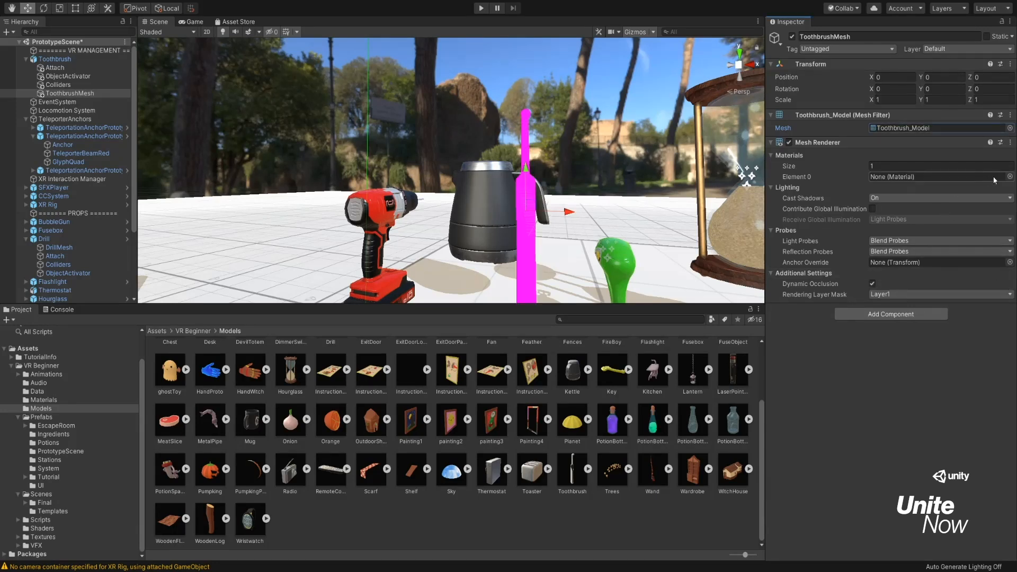
{"action": "left_click", "coordinate": [1008, 178]}
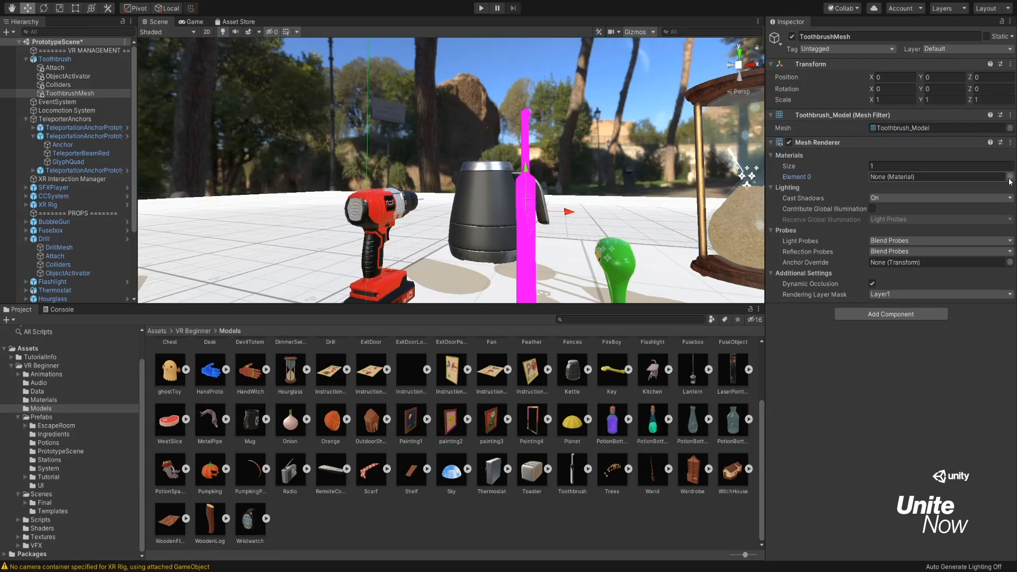
{"action": "left_click", "coordinate": [587, 326]}
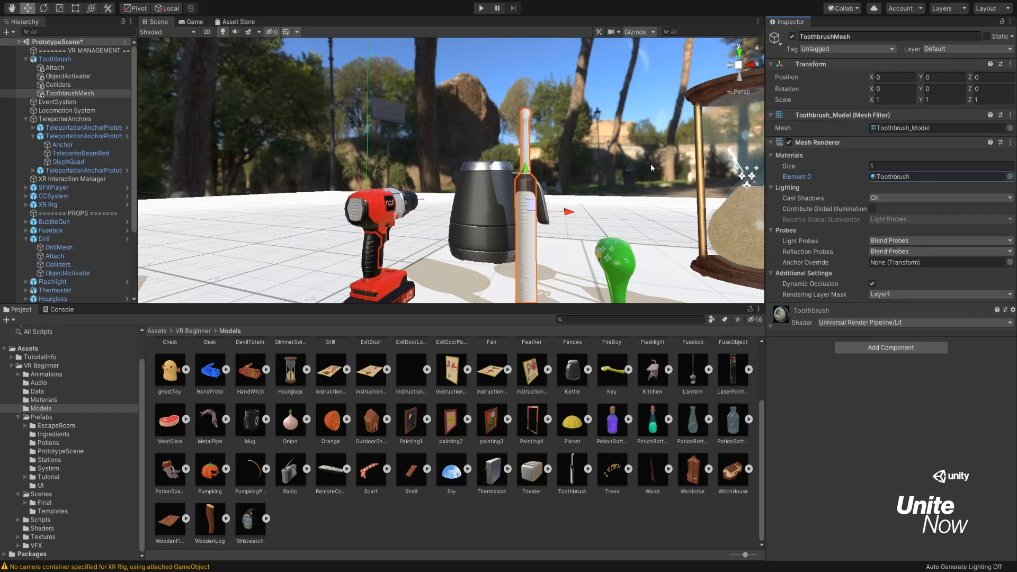
Lower the Toothbrush's Attach child to a Y position of about -0.041 and assign it as the XR Grab Interactable's Attach Transform.
{"action": "left_click", "coordinate": [85, 60]}
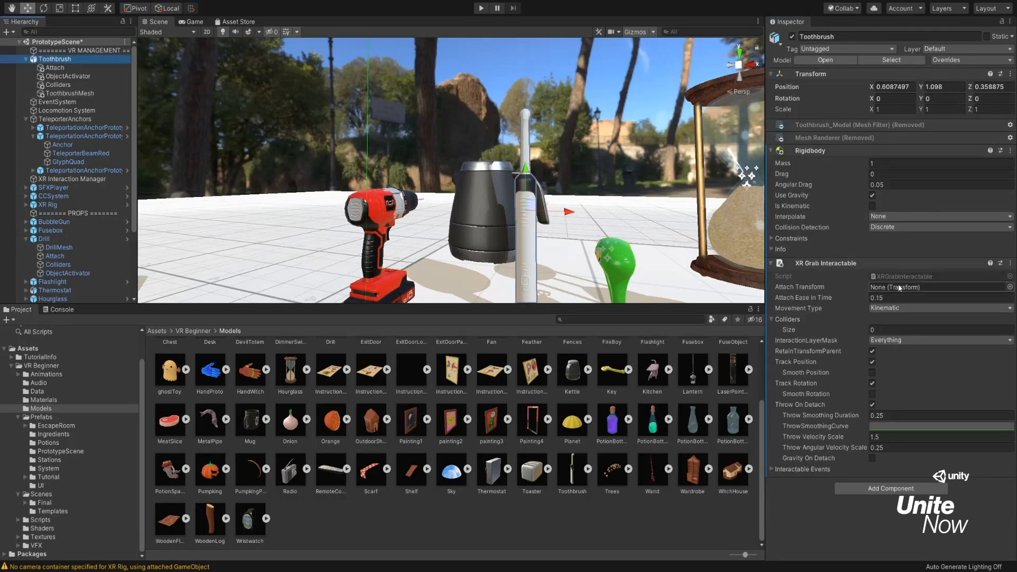
{"action": "left_click", "coordinate": [55, 68]}
{"action": "right_click_drag", "start_coordinate": [552, 184], "coordinate": [535, 202]}
{"action": "left_click_drag", "start_coordinate": [490, 134], "coordinate": [492, 155]}
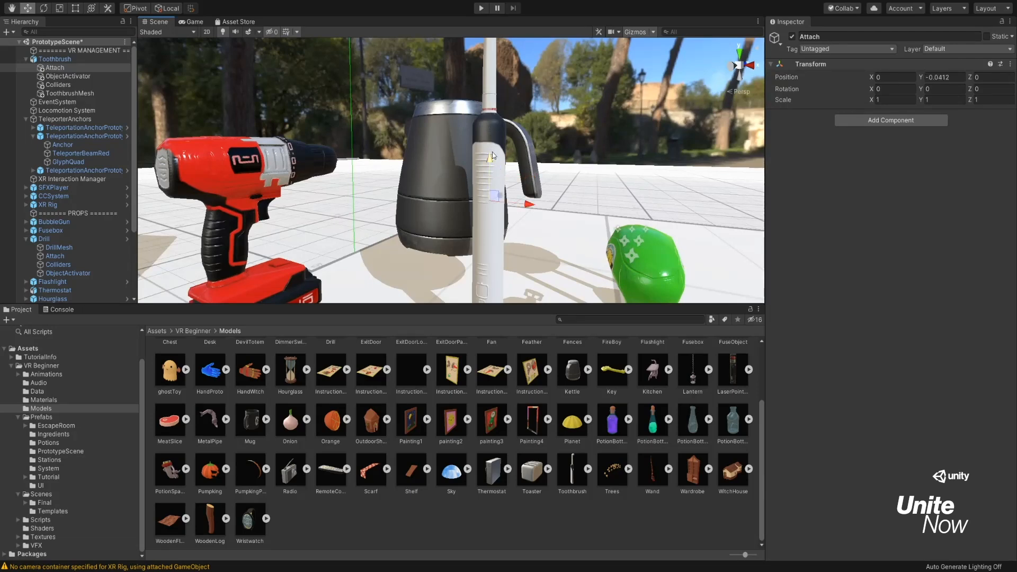
{"action": "left_click", "coordinate": [85, 59]}
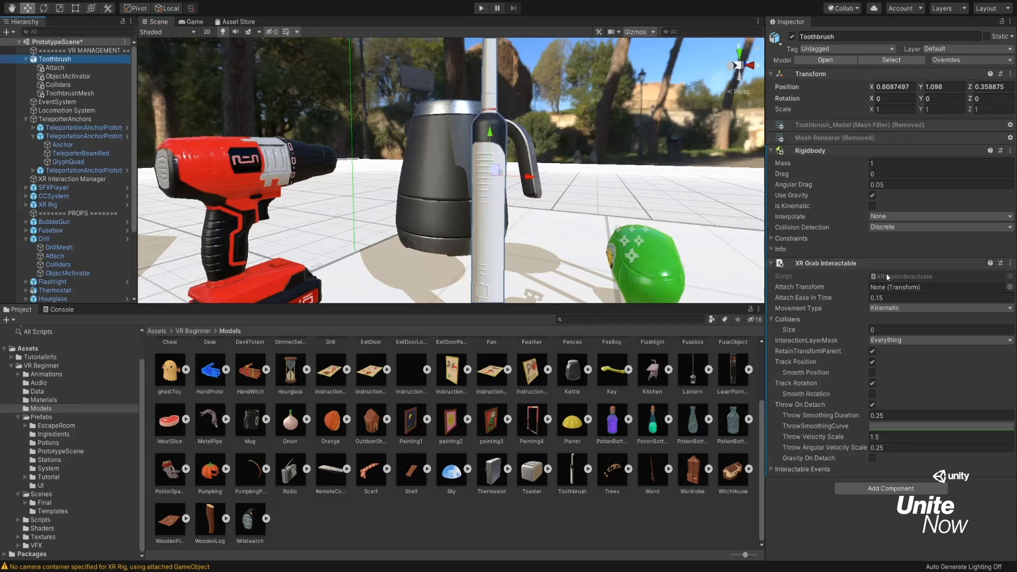
{"action": "left_click_drag", "start_coordinate": [61, 68], "coordinate": [891, 288]}
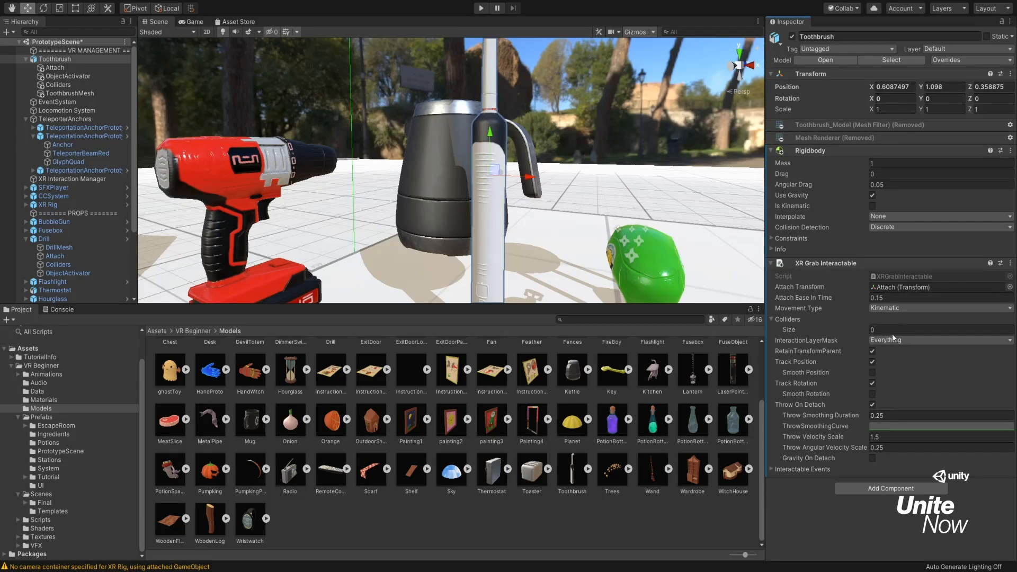
Expand the Interactable Events of the Toothbrush's XR Grab Interactable and look through the event lists.
{"action": "left_click", "coordinate": [780, 467]}
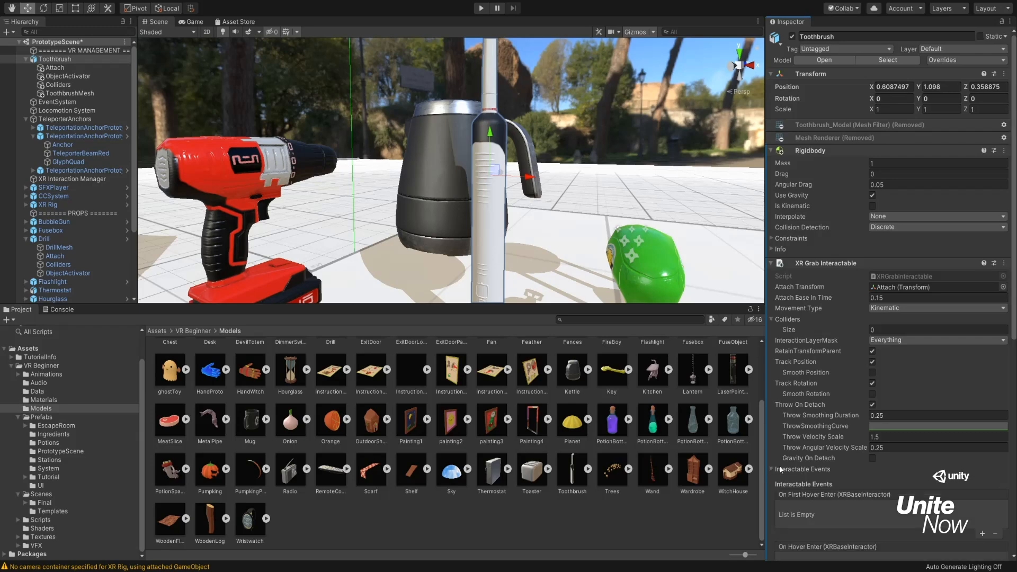
{"action": "scroll", "coordinate": [780, 466], "scroll_direction": "down", "scroll_amount": 5}
{"action": "scroll", "coordinate": [853, 318], "scroll_direction": "down", "scroll_amount": 3}
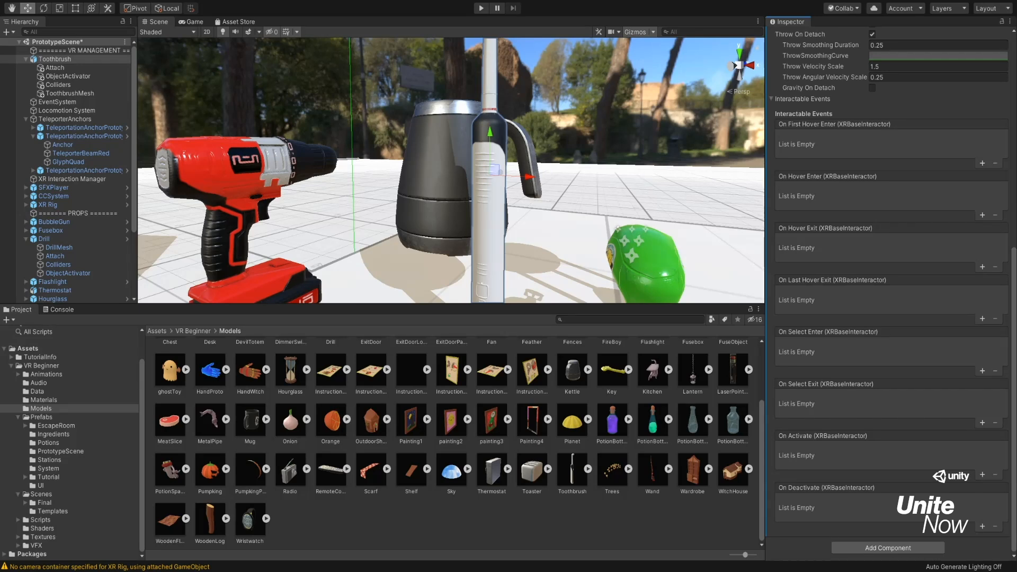
Add the Object Activator script to the Toothbrush's ObjectActivator child.
{"action": "left_click", "coordinate": [70, 77]}
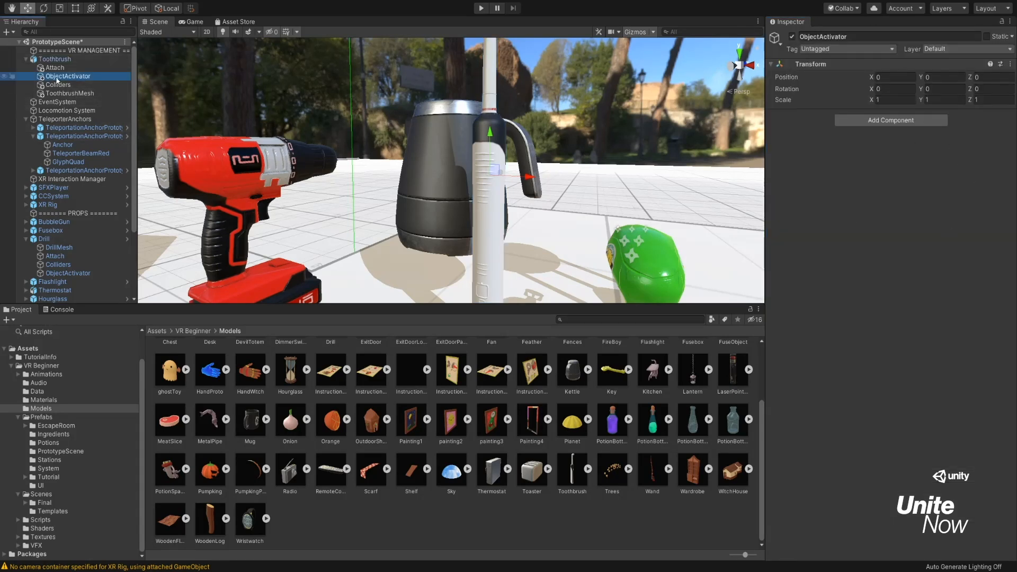
{"action": "left_click", "coordinate": [867, 122]}
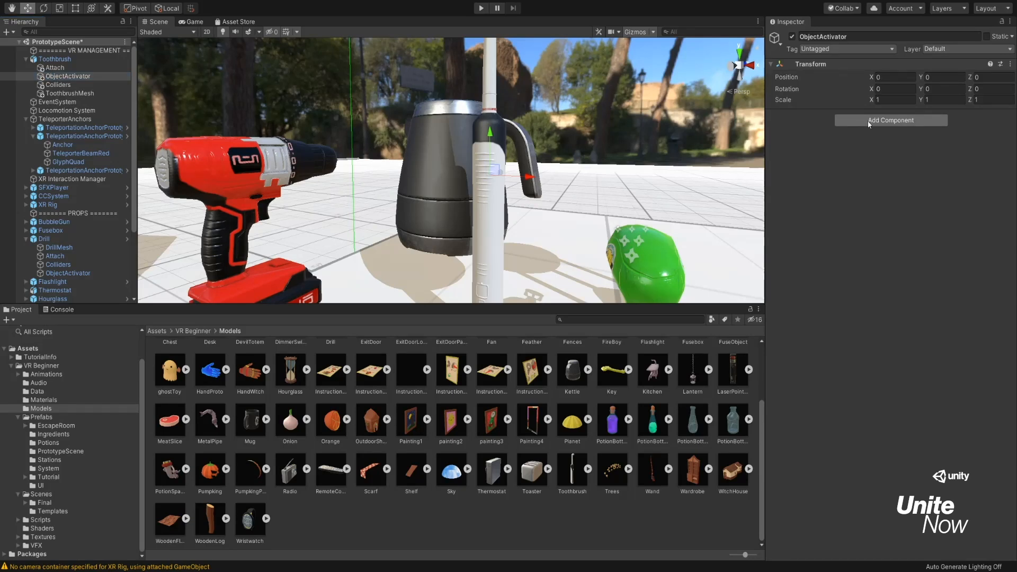
{"action": "key", "text": "Return"}
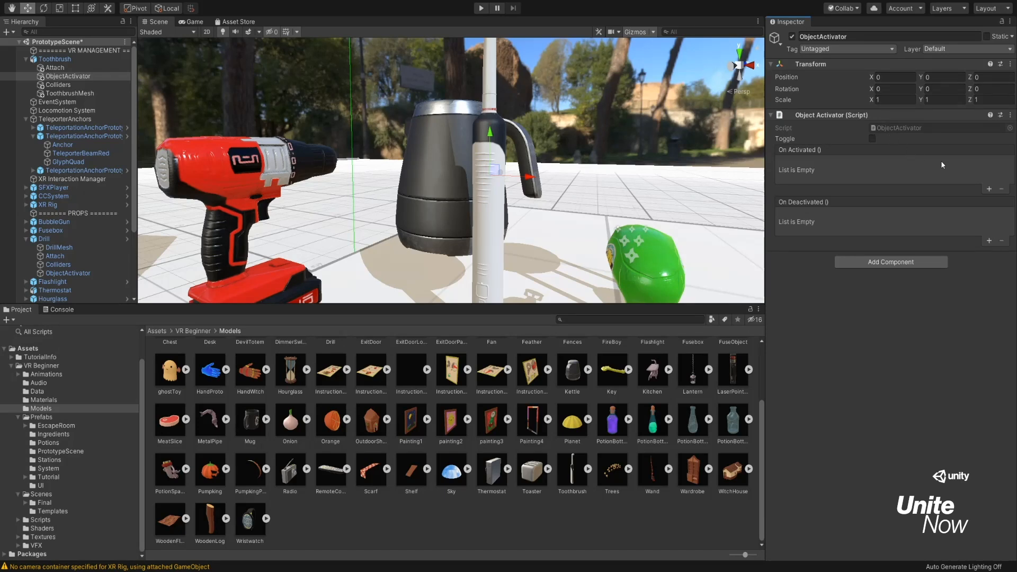
Enable Toggle on the Object Activator script and add one entry each to On Activated and On Deactivated.
{"action": "left_click", "coordinate": [872, 139]}
{"action": "left_click", "coordinate": [989, 190]}
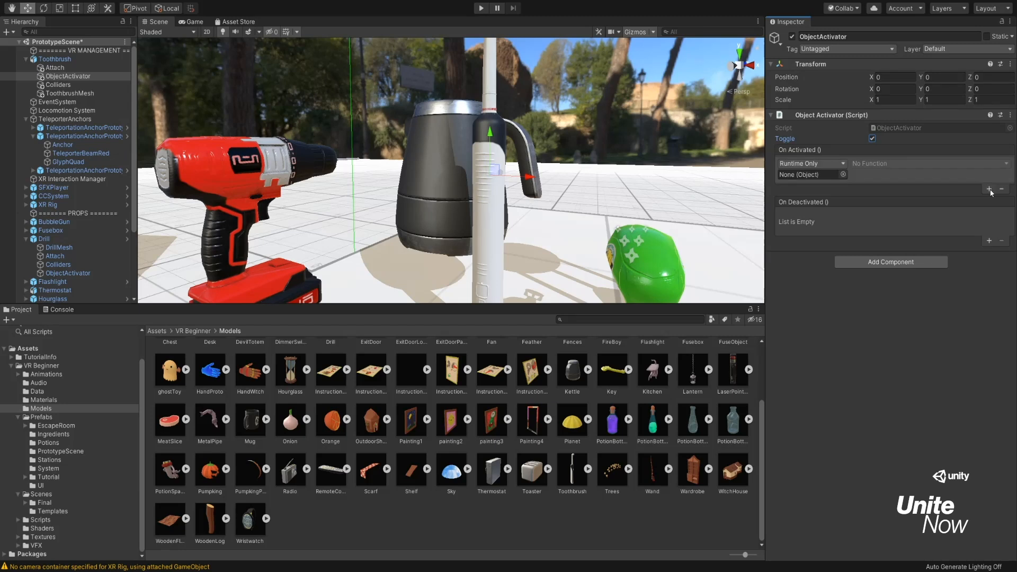
{"action": "left_click", "coordinate": [988, 241]}
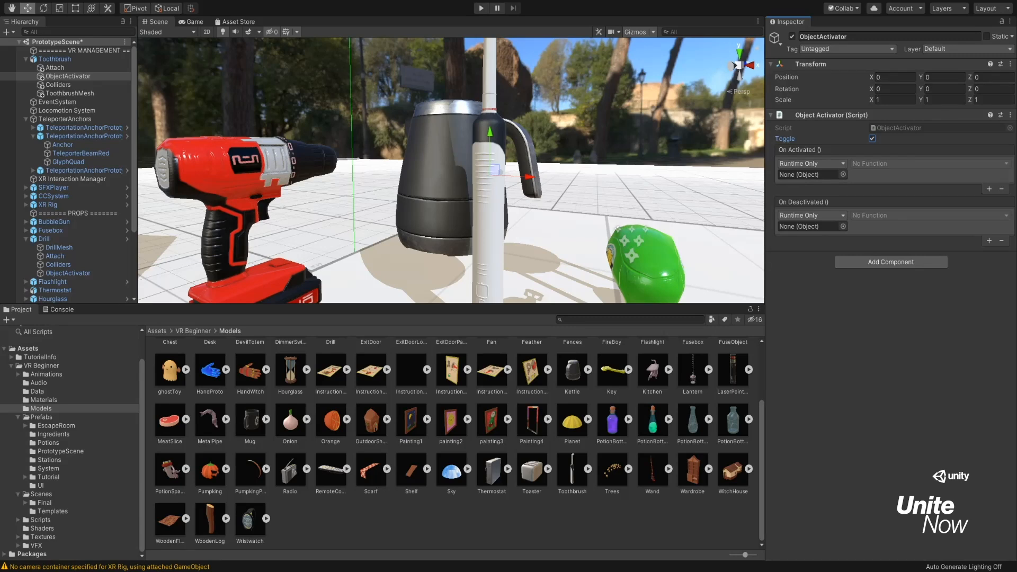
Add the Shake Object script to ToothbrushMesh and set its Rotation Shake Strength to 2.
{"action": "left_click", "coordinate": [83, 94]}
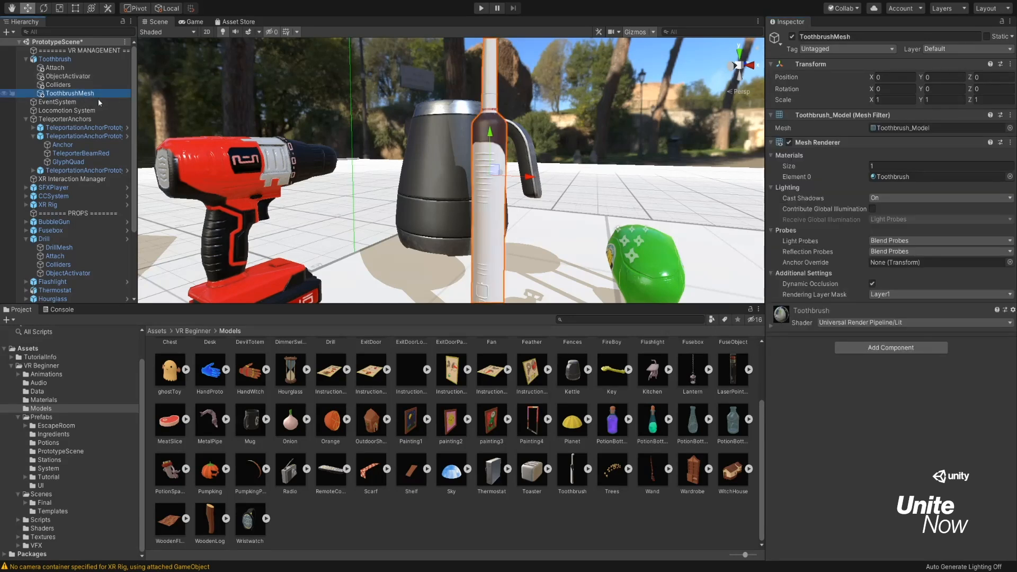
{"action": "left_click", "coordinate": [910, 345]}
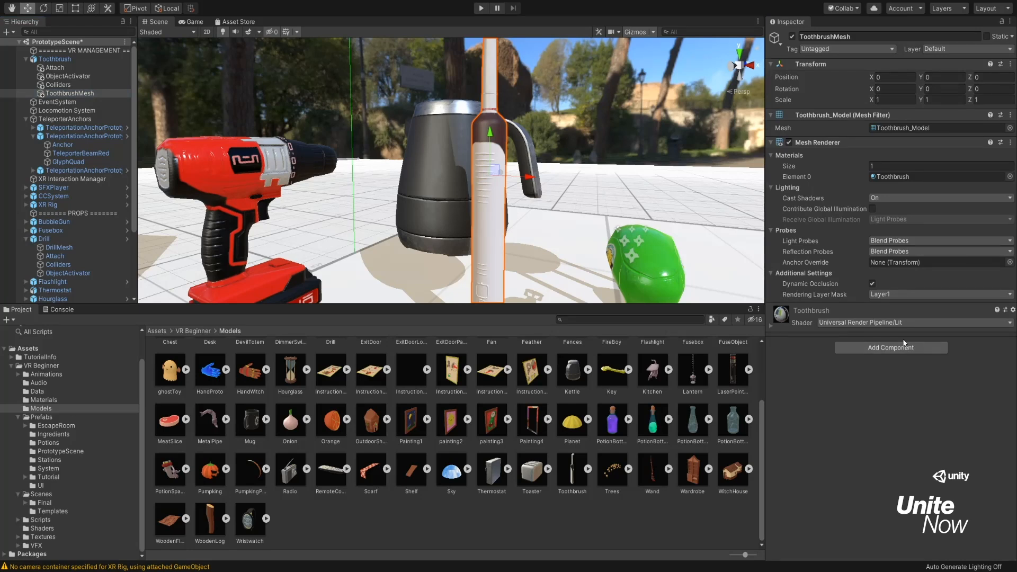
{"action": "key", "text": "Return"}
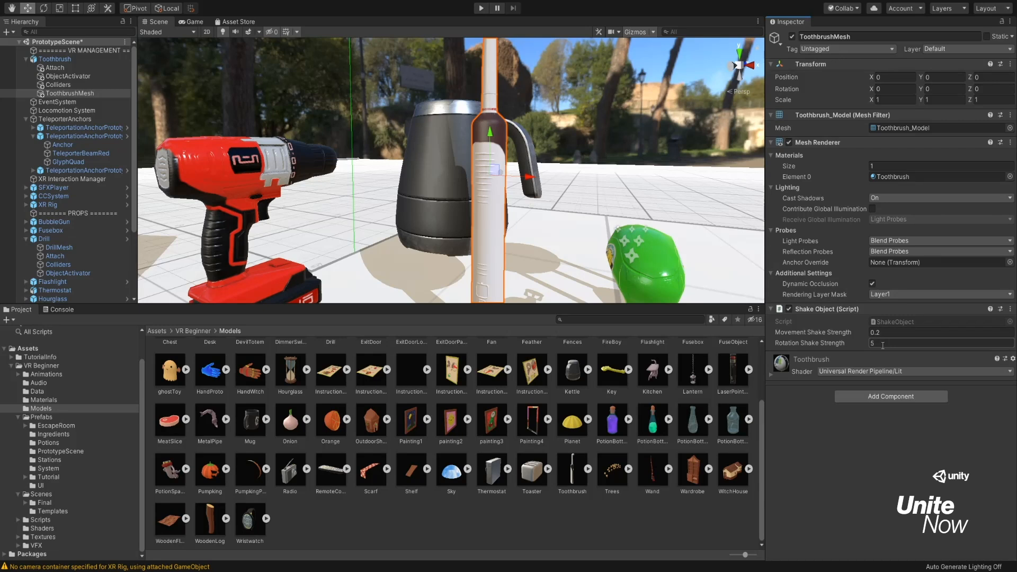
{"action": "left_click", "coordinate": [883, 344]}
{"action": "type", "text": "2"}
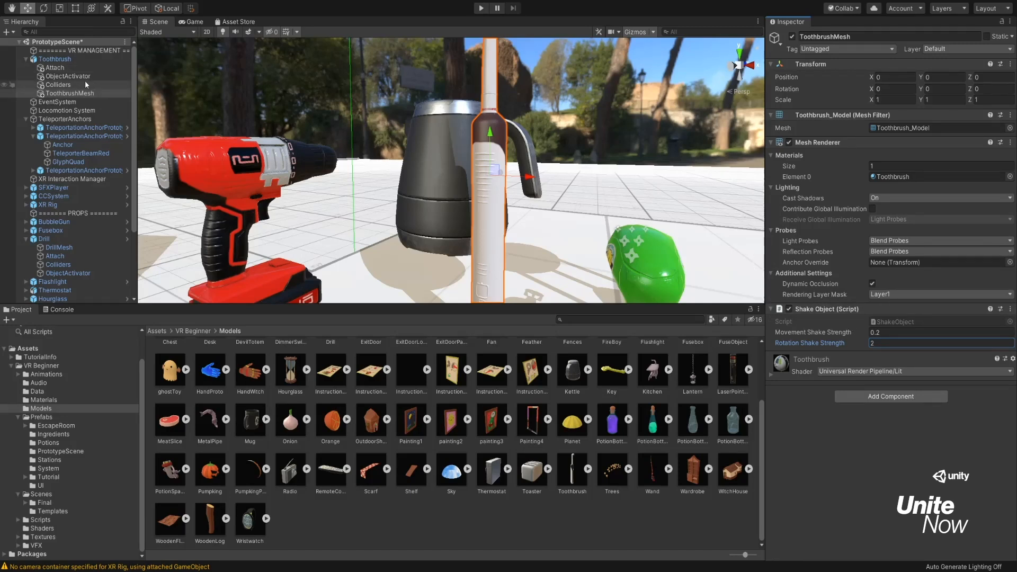
Make the ObjectActivator's On Activated event call ToothbrushMesh's ShakeObject.StartShaking and its On Deactivated event call ShakeObject.StopShaking.
{"action": "left_click", "coordinate": [68, 76]}
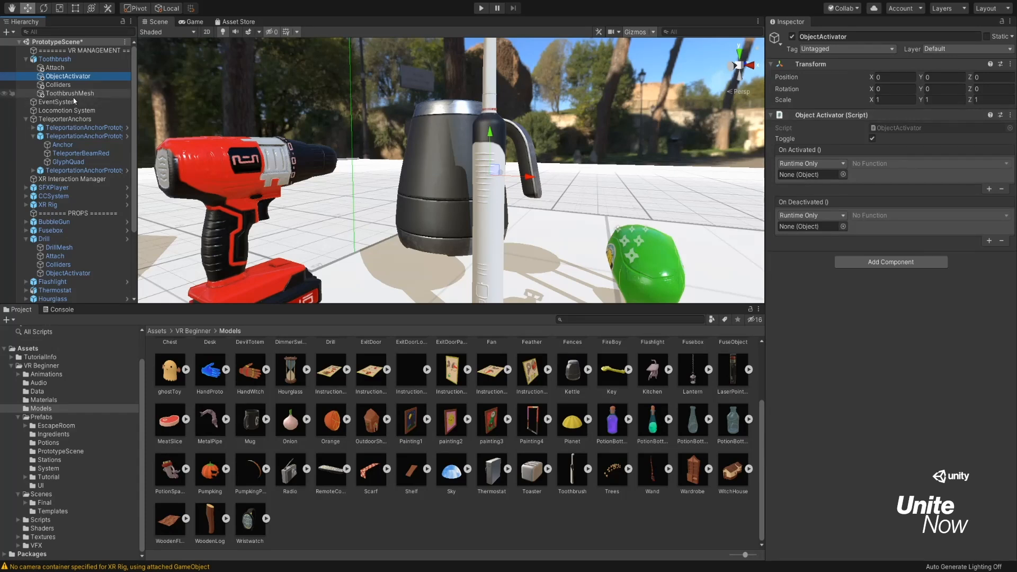
{"action": "left_click_drag", "start_coordinate": [74, 99], "coordinate": [823, 172]}
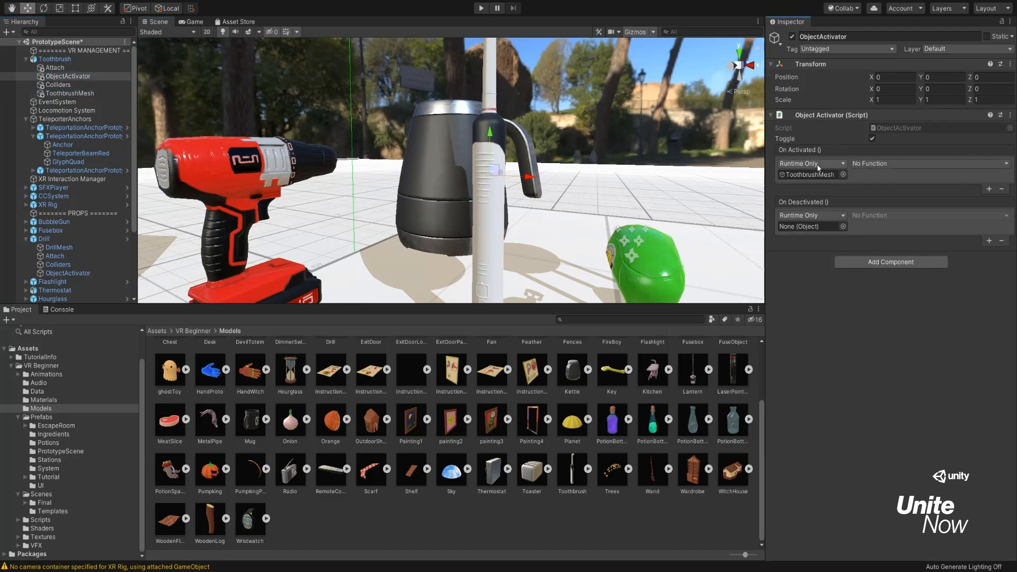
{"action": "left_click_drag", "start_coordinate": [72, 96], "coordinate": [808, 224]}
{"action": "left_click", "coordinate": [793, 333]}
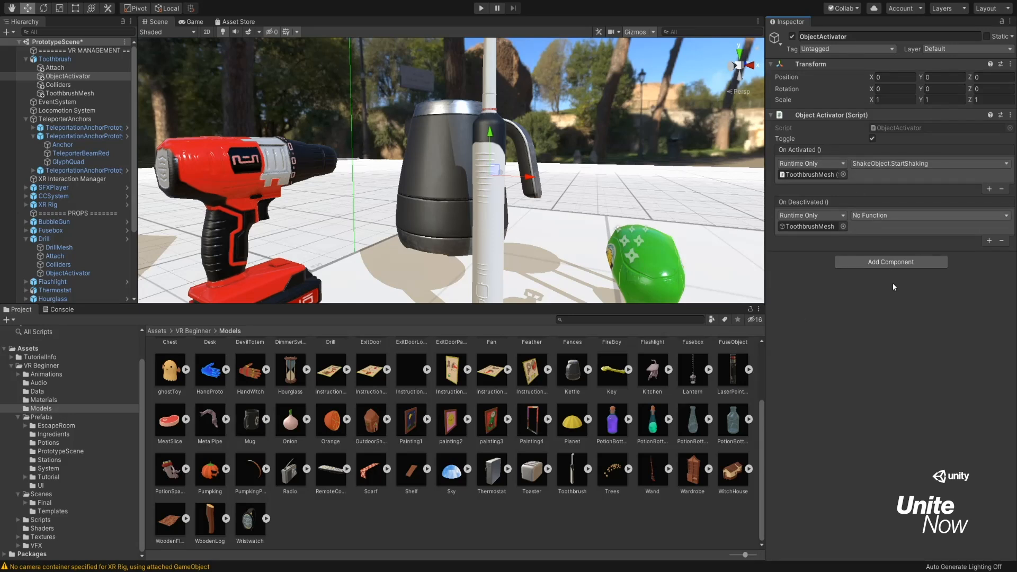
{"action": "left_click", "coordinate": [792, 415]}
Add a Capsule Collider component to the Toothbrush's Colliders child.
{"action": "left_click", "coordinate": [58, 85]}
{"action": "scroll", "coordinate": [450, 83], "scroll_direction": "down", "scroll_amount": 6}
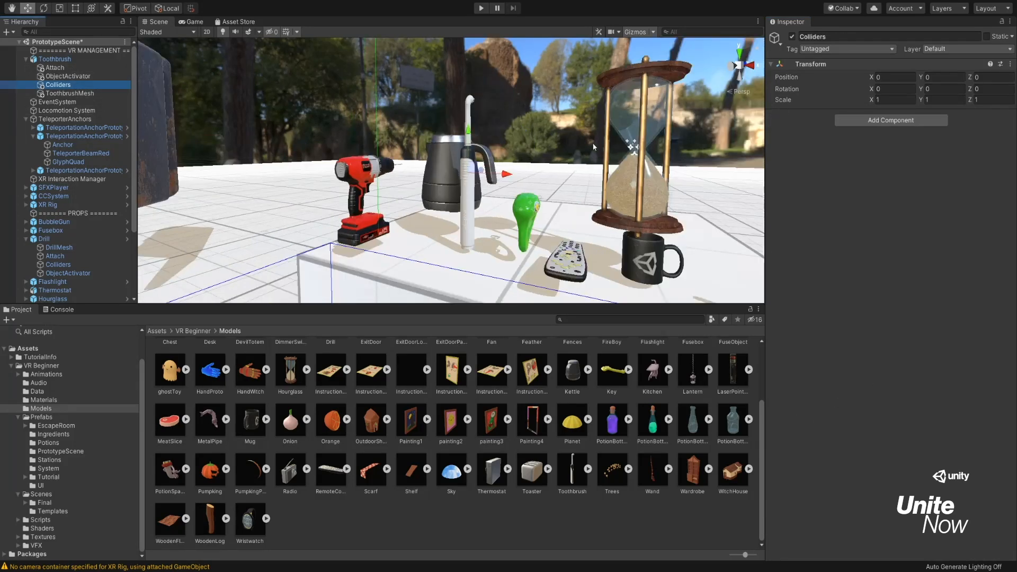
{"action": "scroll", "coordinate": [451, 83], "scroll_direction": "up", "scroll_amount": 3}
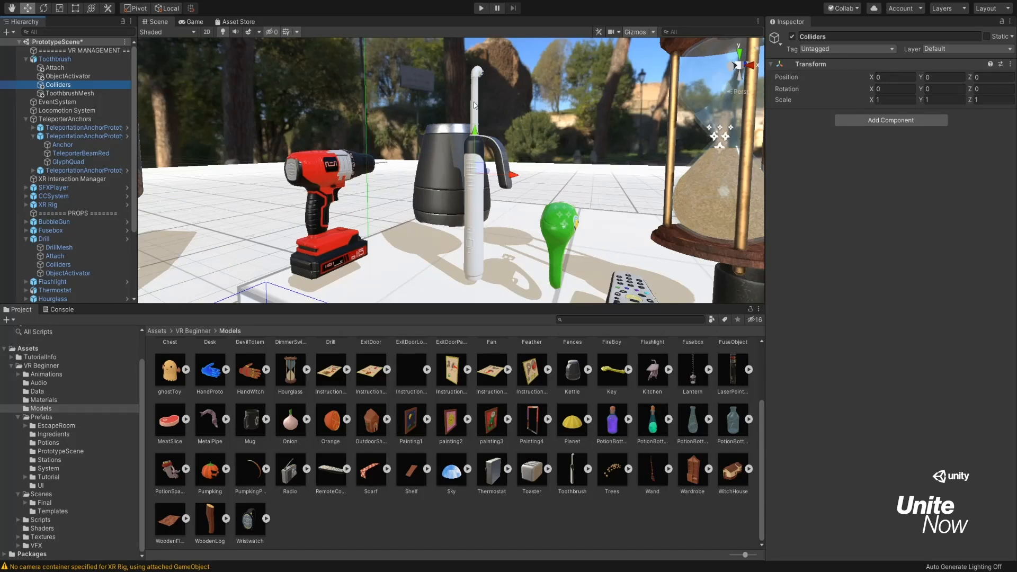
{"action": "left_click", "coordinate": [875, 122]}
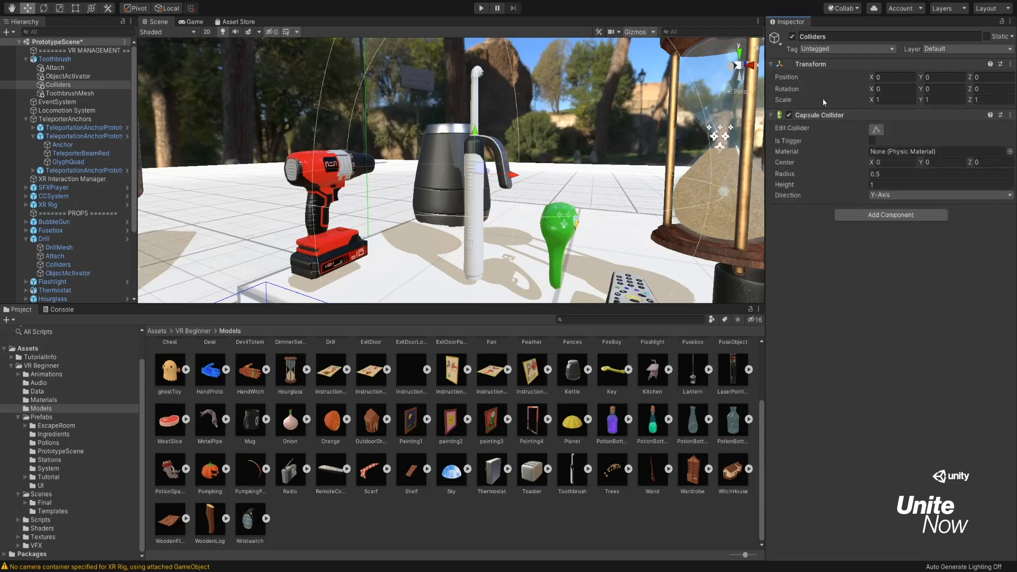
Resize the Capsule Collider to fit the toothbrush, with a radius of 0.05 and a height of 0.6.
{"action": "left_click_drag", "start_coordinate": [863, 187], "coordinate": [852, 188]}
{"action": "scroll", "coordinate": [509, 218], "scroll_direction": "down", "scroll_amount": 5}
{"action": "right_click_drag", "start_coordinate": [508, 218], "coordinate": [493, 200]}
{"action": "scroll", "coordinate": [493, 200], "scroll_direction": "up", "scroll_amount": 2}
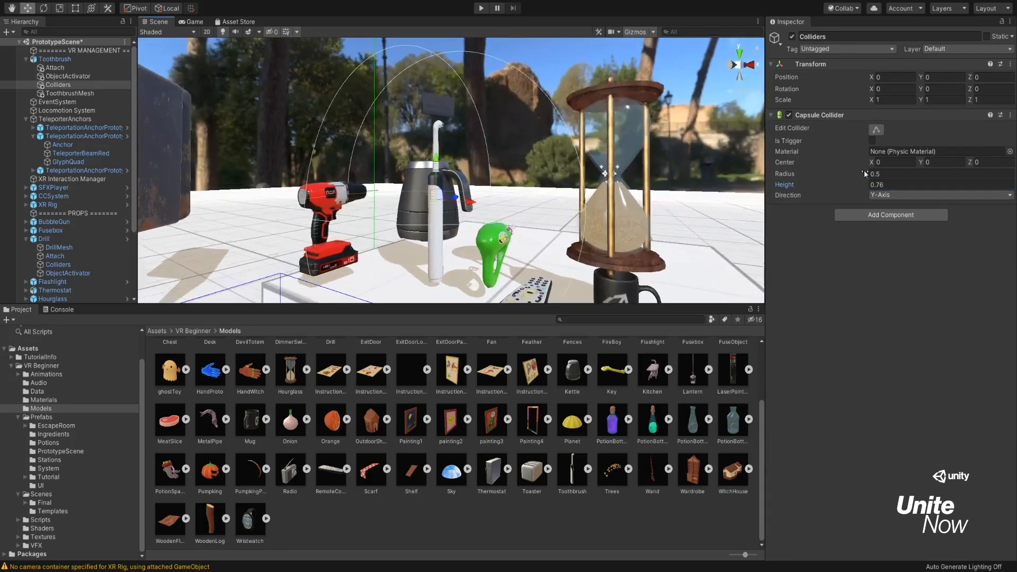
{"action": "left_click_drag", "start_coordinate": [863, 173], "coordinate": [858, 176]}
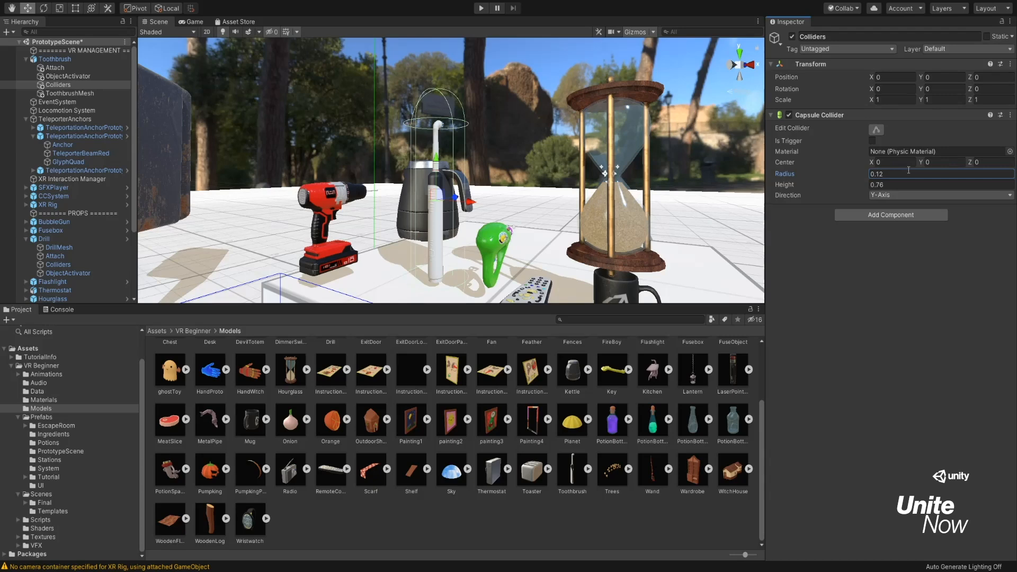
{"action": "type", "text": "0.05"}
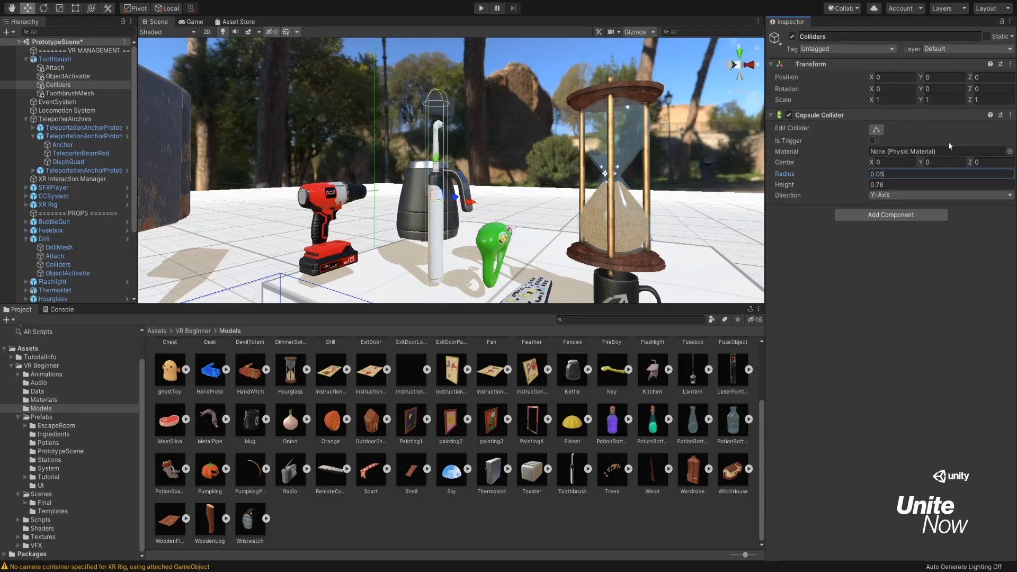
{"action": "key", "text": "Return"}
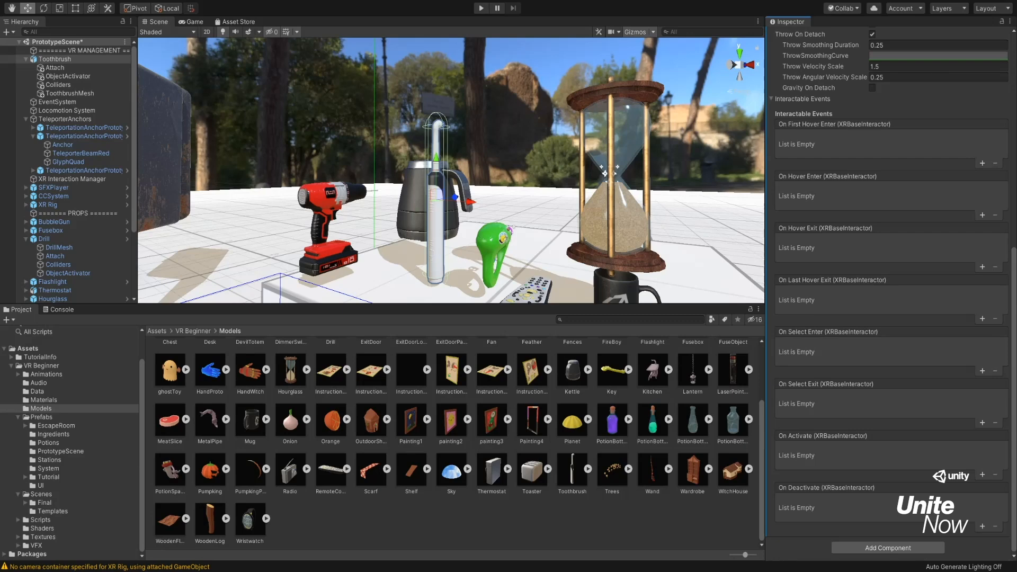
Add an On Activate event to the Toothbrush's XR Grab Interactable that calls ObjectActivator.Activated on its ObjectActivator child.
{"action": "scroll", "coordinate": [891, 254], "scroll_direction": "up", "scroll_amount": 10}
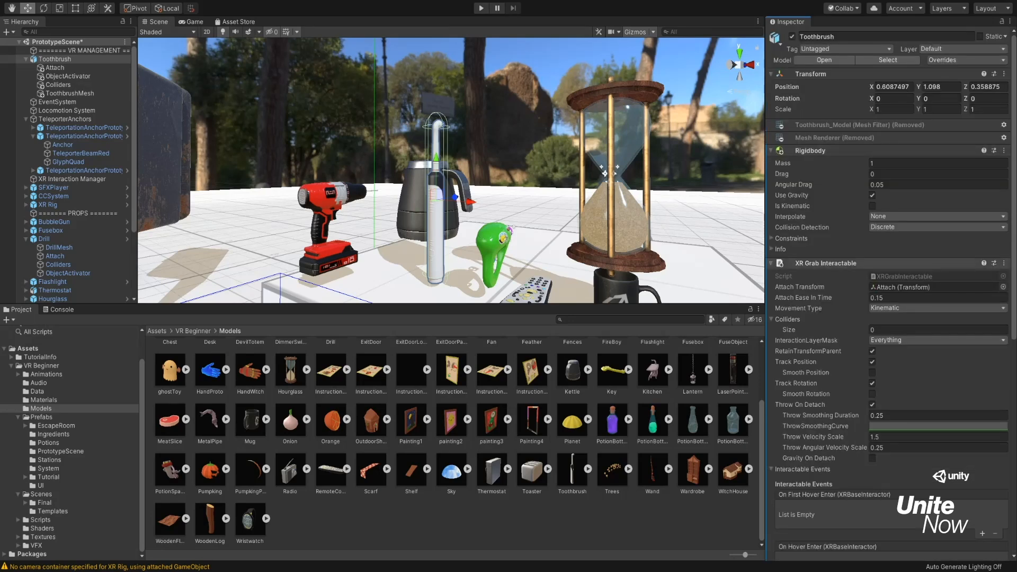
{"action": "scroll", "coordinate": [891, 297], "scroll_direction": "down", "scroll_amount": 3}
{"action": "scroll", "coordinate": [820, 460], "scroll_direction": "up", "scroll_amount": 3}
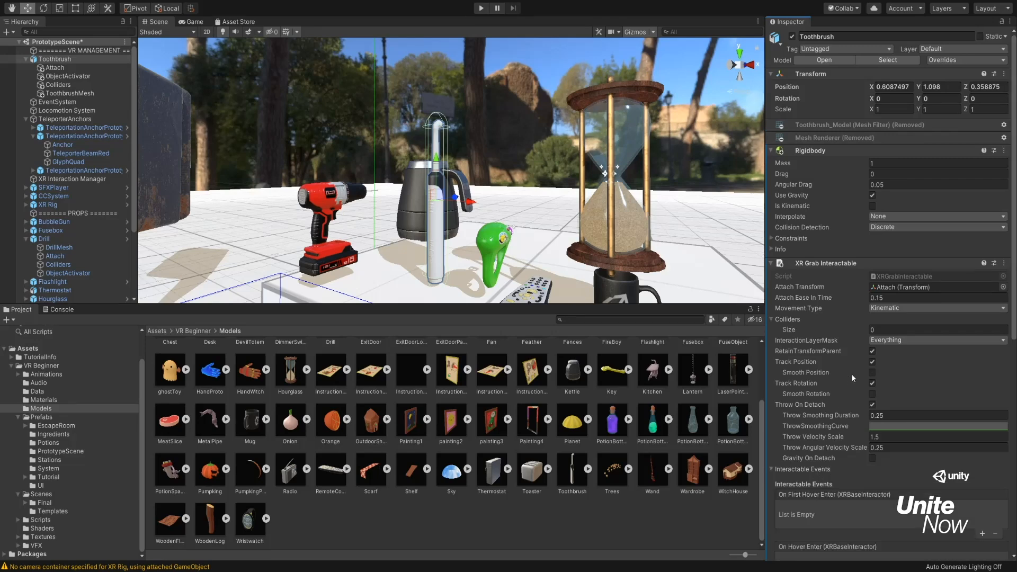
{"action": "scroll", "coordinate": [857, 370], "scroll_direction": "down", "scroll_amount": 6}
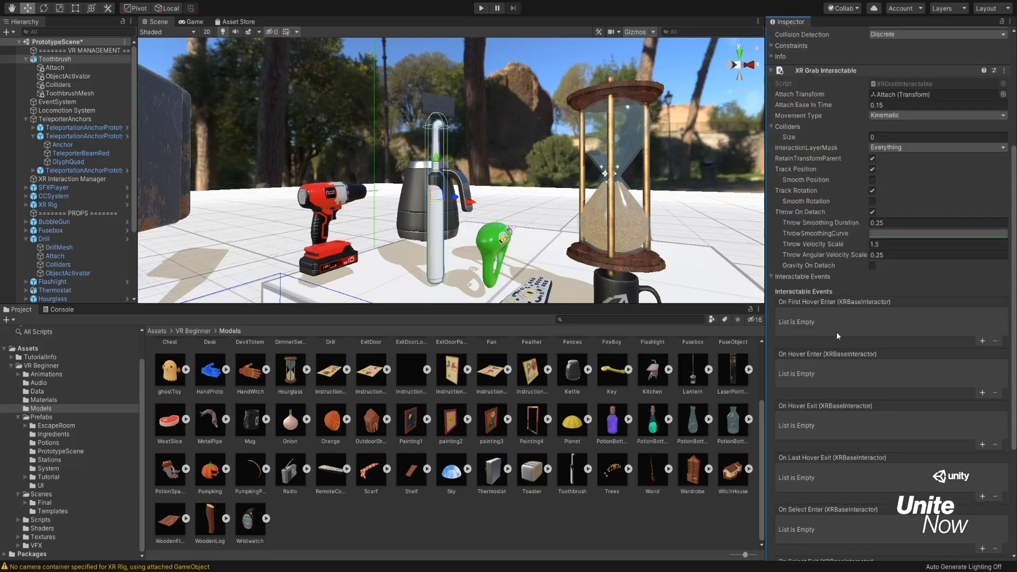
{"action": "scroll", "coordinate": [837, 331], "scroll_direction": "down", "scroll_amount": 6}
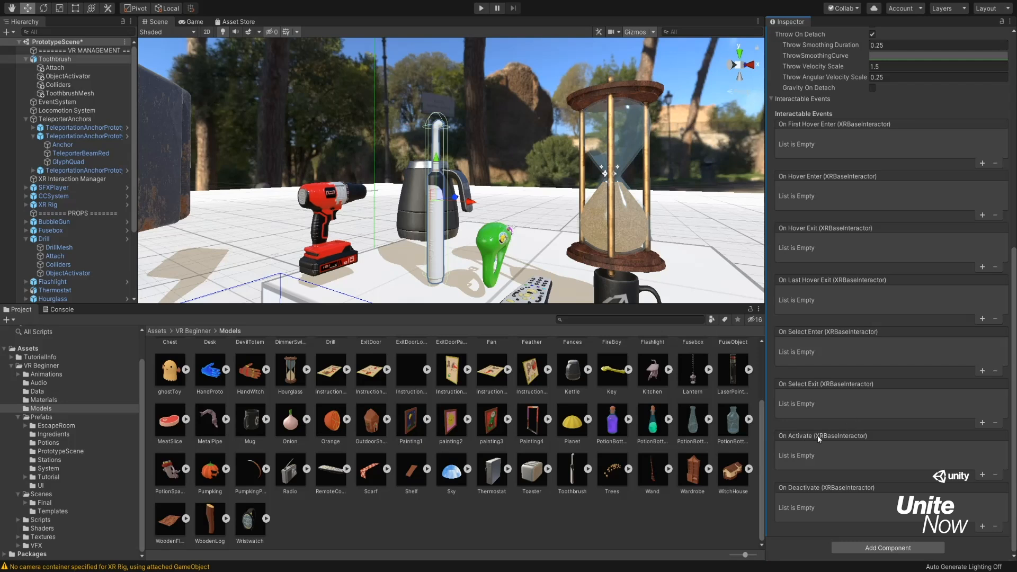
{"action": "left_click", "coordinate": [982, 475]}
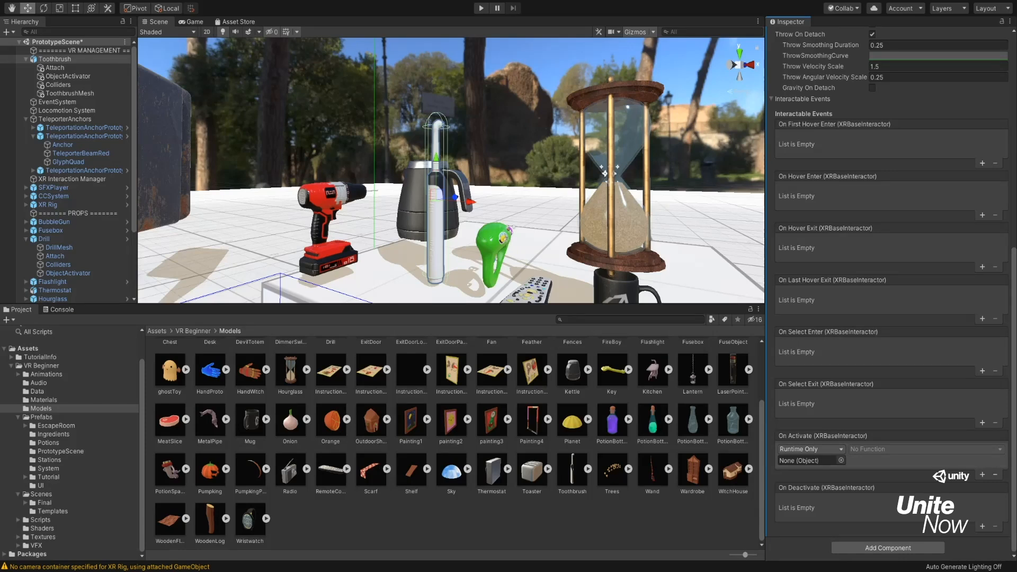
{"action": "left_click_drag", "start_coordinate": [81, 78], "coordinate": [809, 460]}
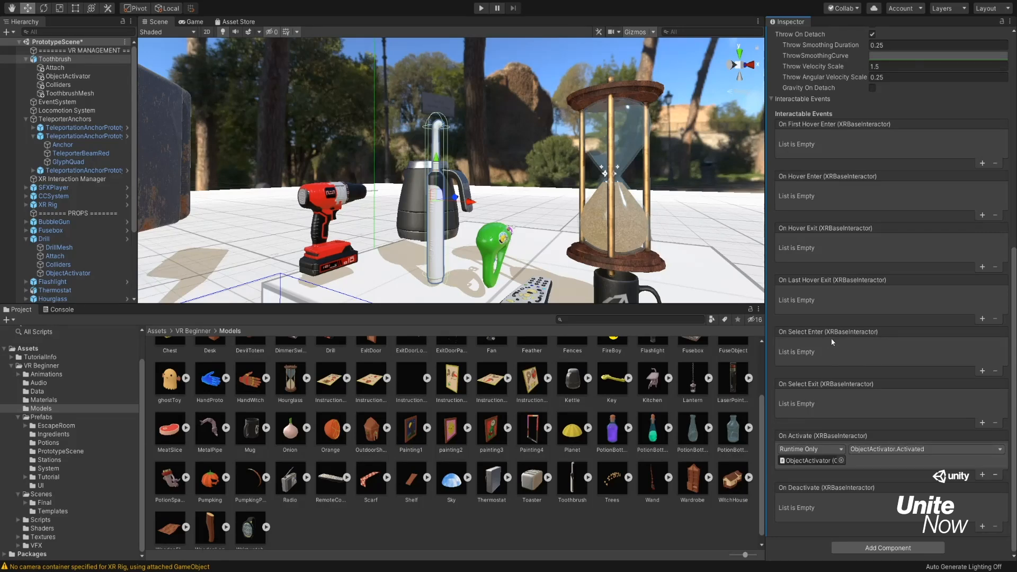
Review the component settings of the Toothbrush parent and its ObjectActivator, ToothbrushMesh and Colliders children.
{"action": "scroll", "coordinate": [890, 370], "scroll_direction": "up", "scroll_amount": 10}
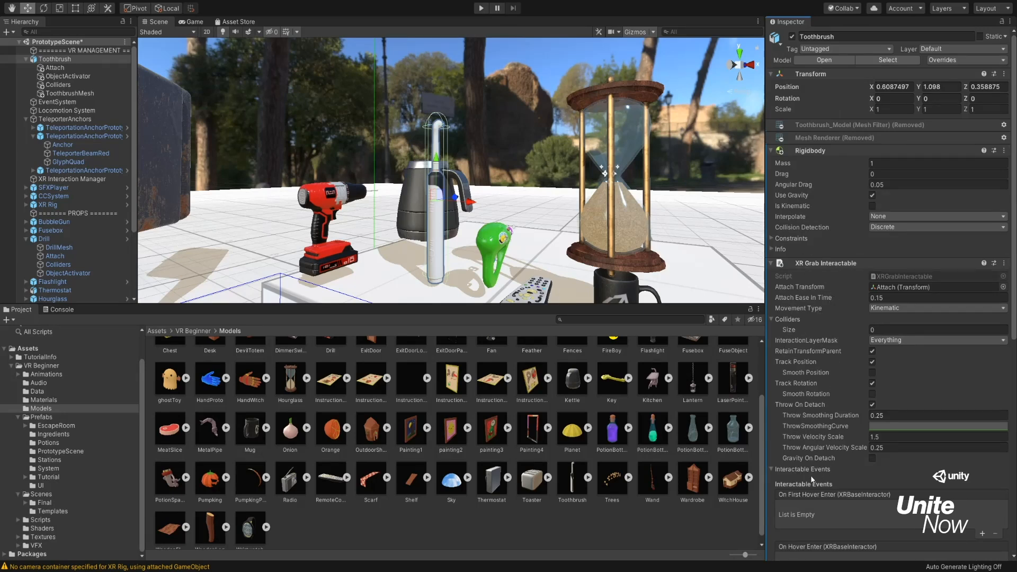
{"action": "scroll", "coordinate": [829, 420], "scroll_direction": "down", "scroll_amount": 10}
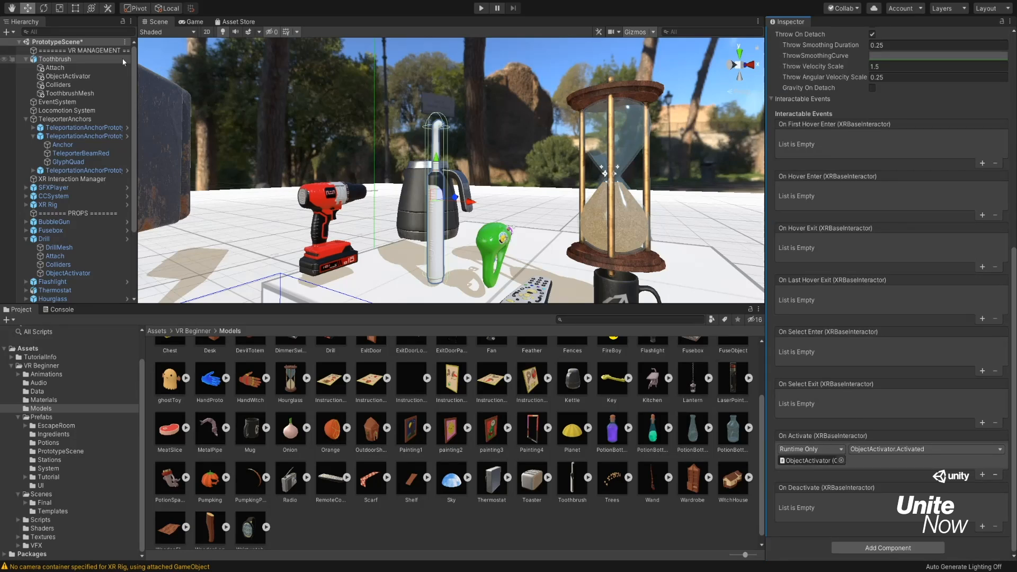
{"action": "left_click", "coordinate": [87, 78]}
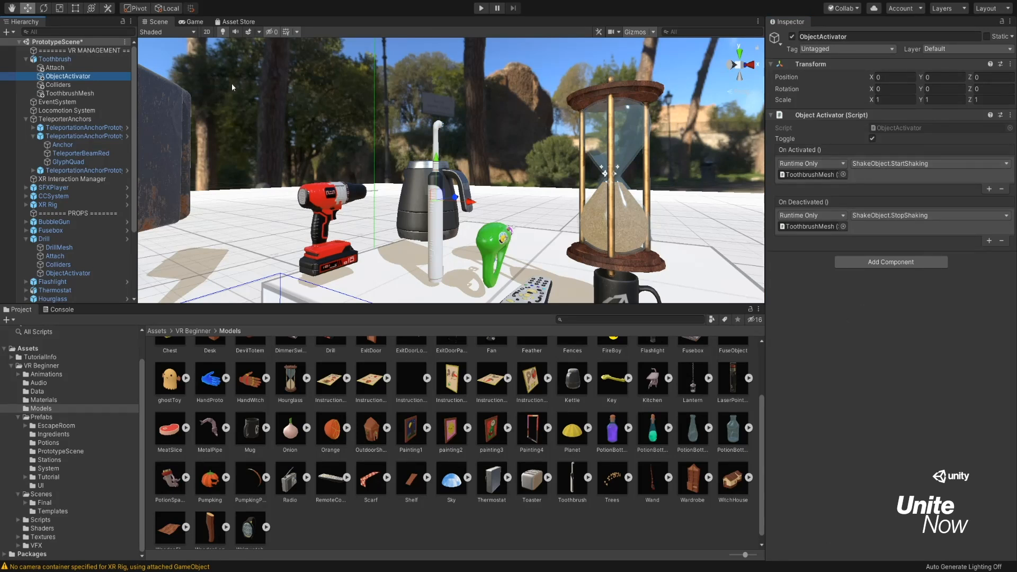
{"action": "left_click", "coordinate": [91, 94]}
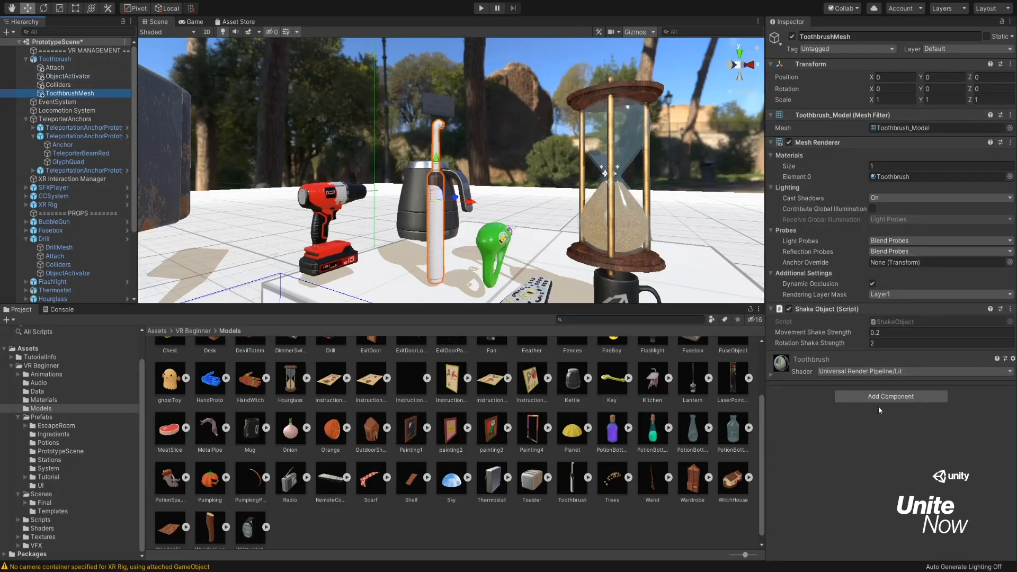
{"action": "left_click", "coordinate": [59, 76]}
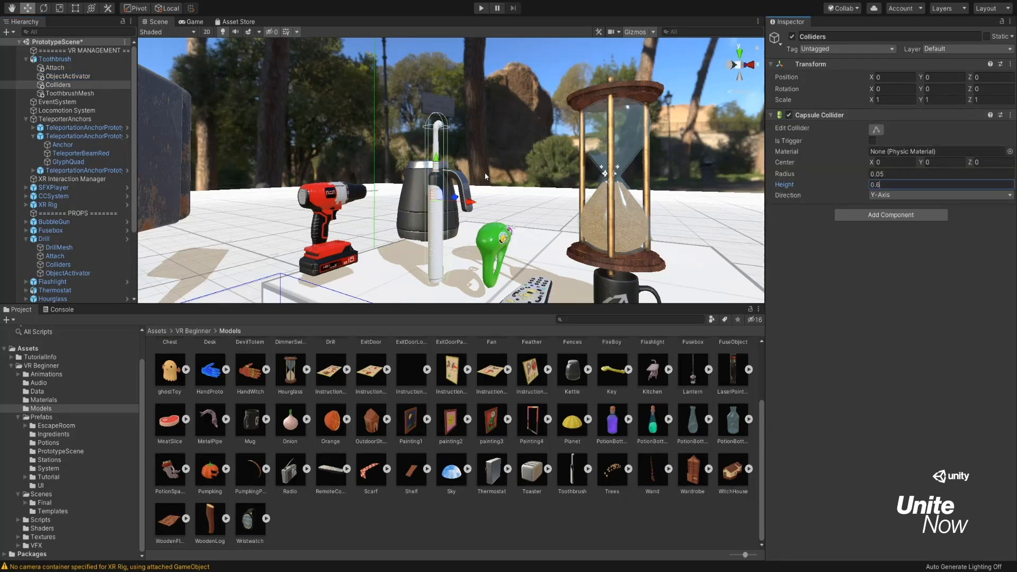
{"action": "scroll", "coordinate": [539, 175], "scroll_direction": "down", "scroll_amount": 3}
{"action": "scroll", "coordinate": [539, 176], "scroll_direction": "up", "scroll_amount": 3}
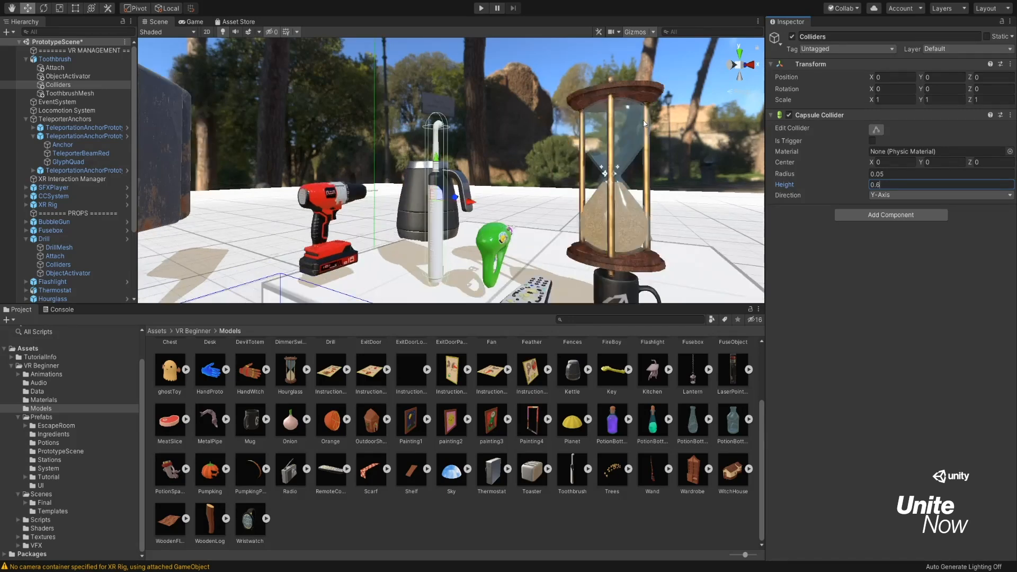